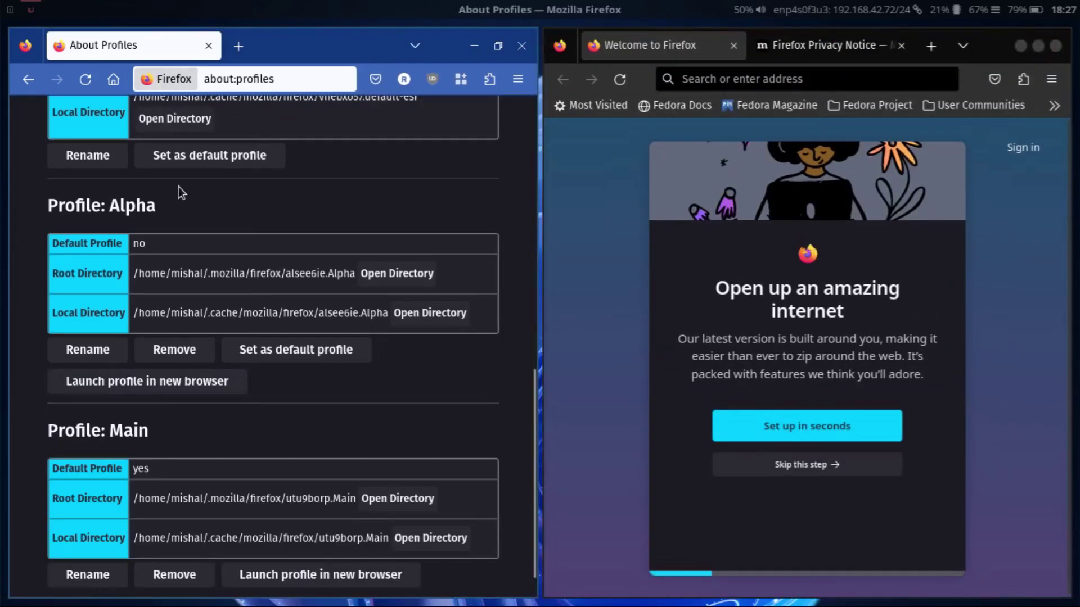
Step: Close the About Profiles tab and skip through every Firefox welcome screen until the new tab page opens
click(209, 44)
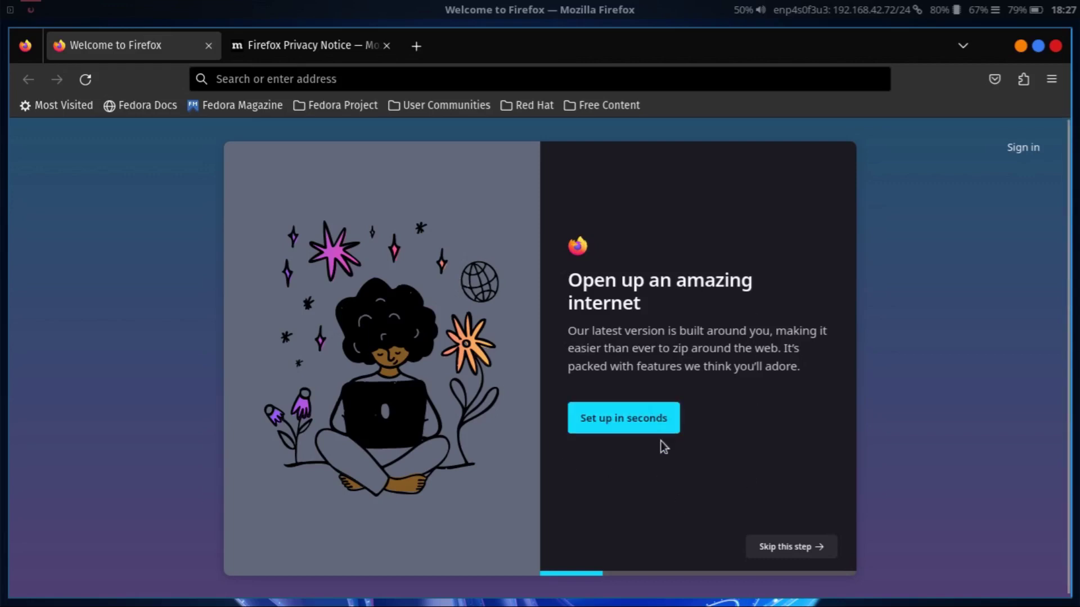
click(794, 554)
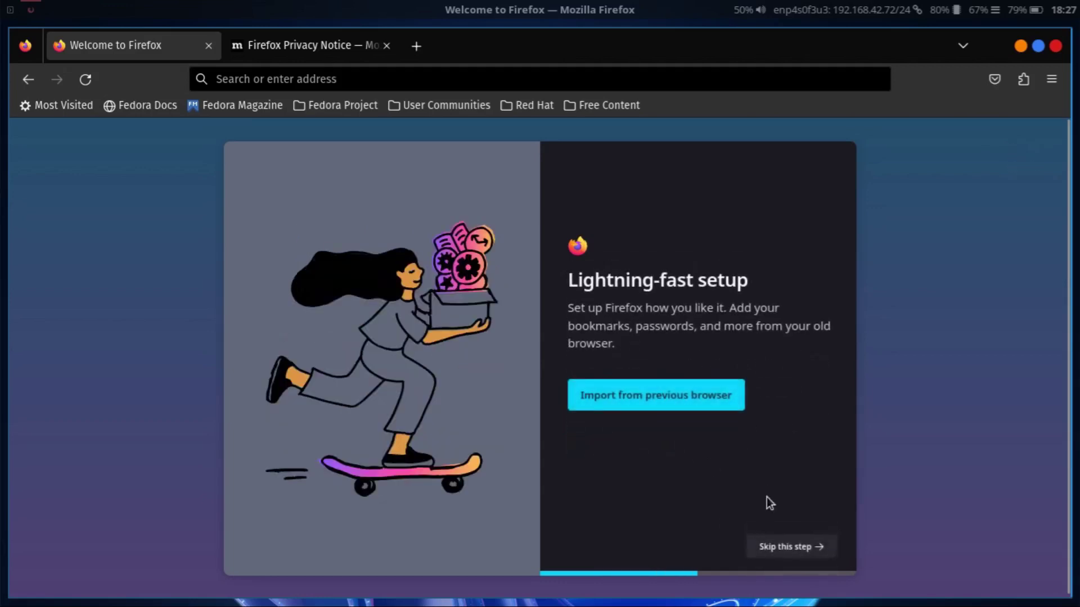
click(794, 553)
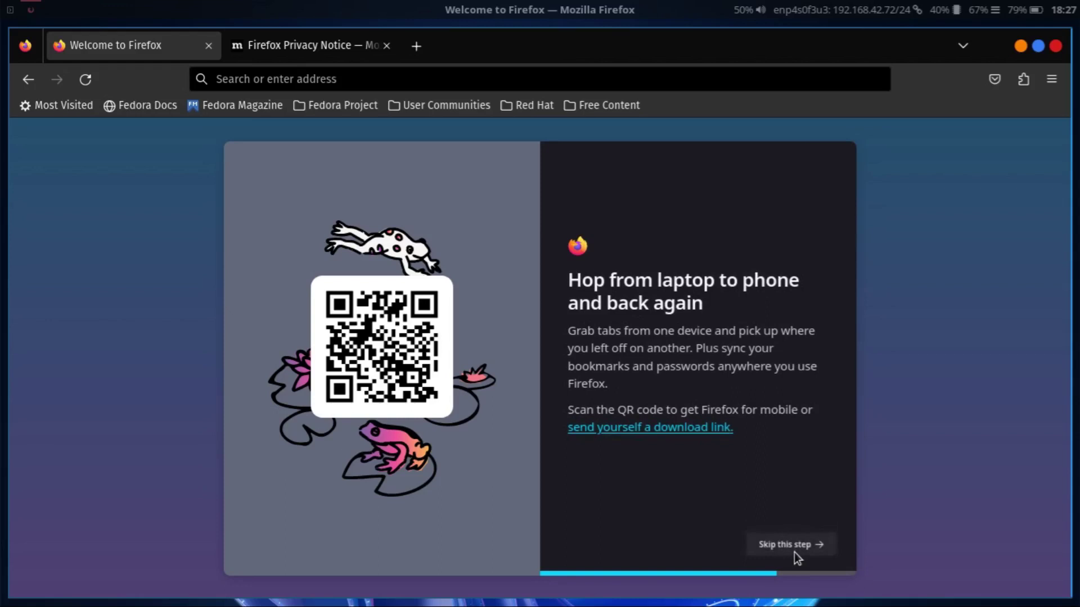
click(802, 551)
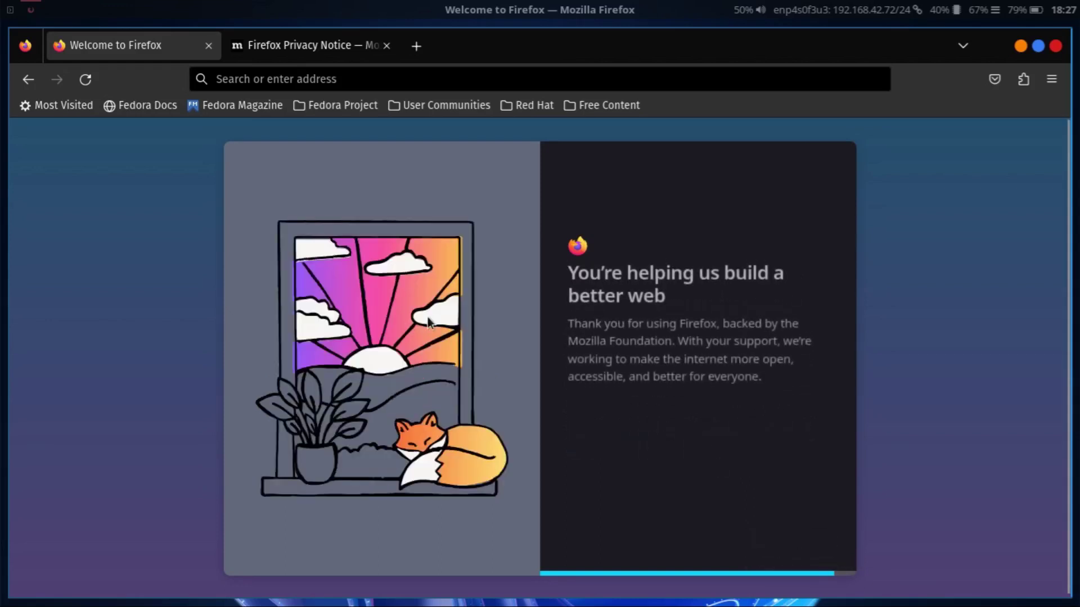
click(628, 447)
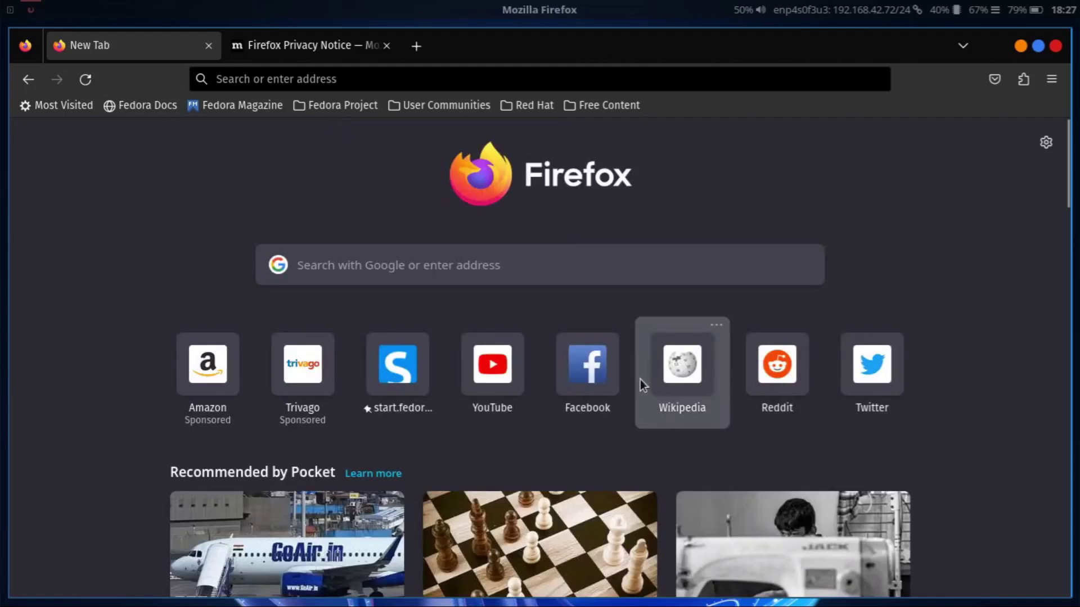
Step: Turn off sponsored shortcuts, Recommended by Pocket and Shortcuts on the new tab page
scroll(744, 299, down, 3)
scroll(910, 228, up, 3)
click(1045, 143)
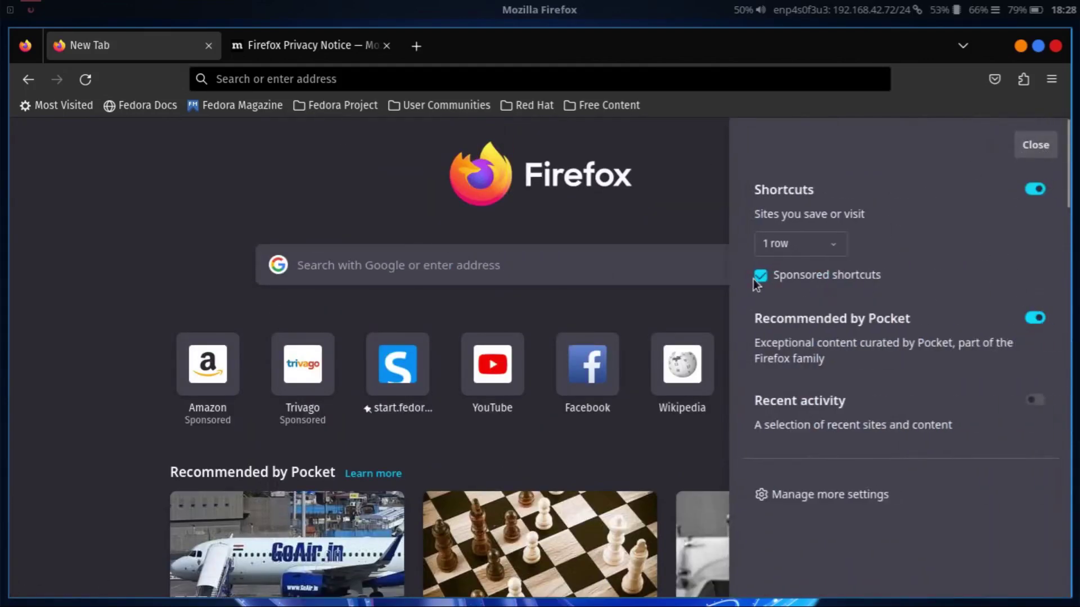
click(759, 277)
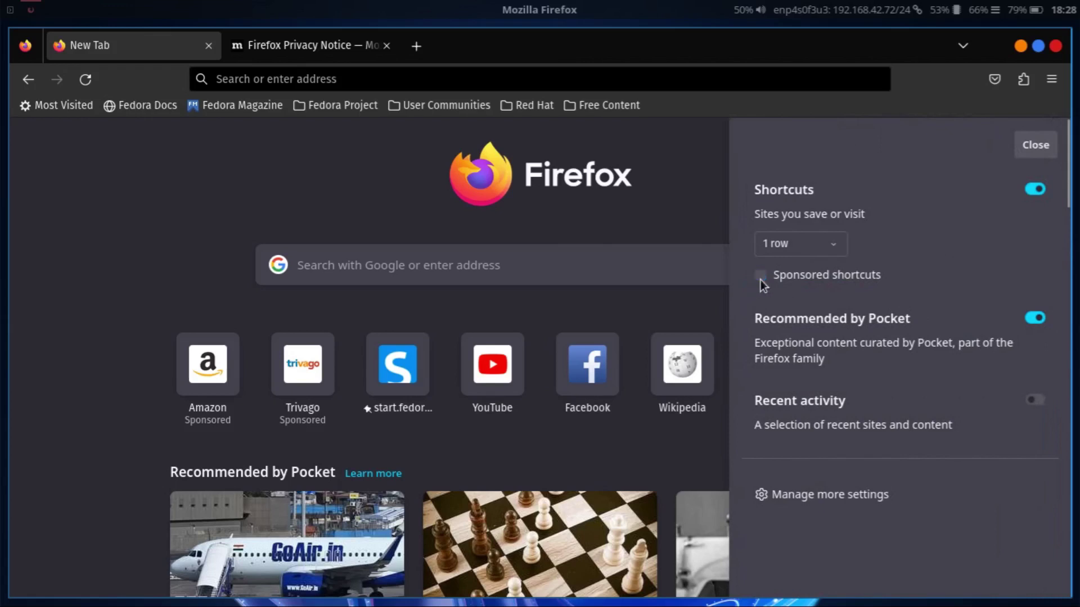
click(1035, 318)
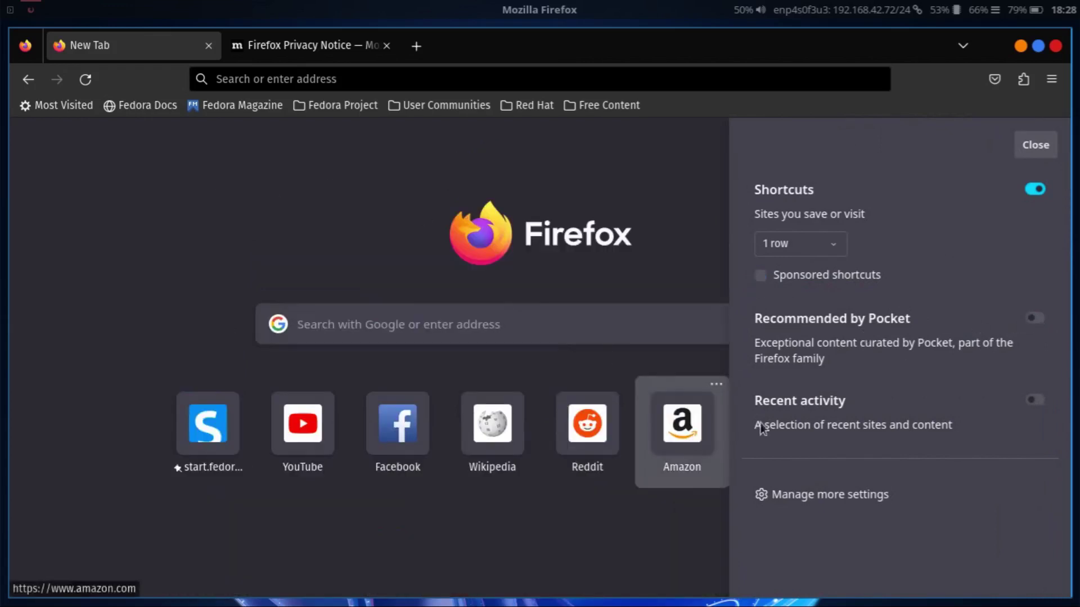
click(1041, 189)
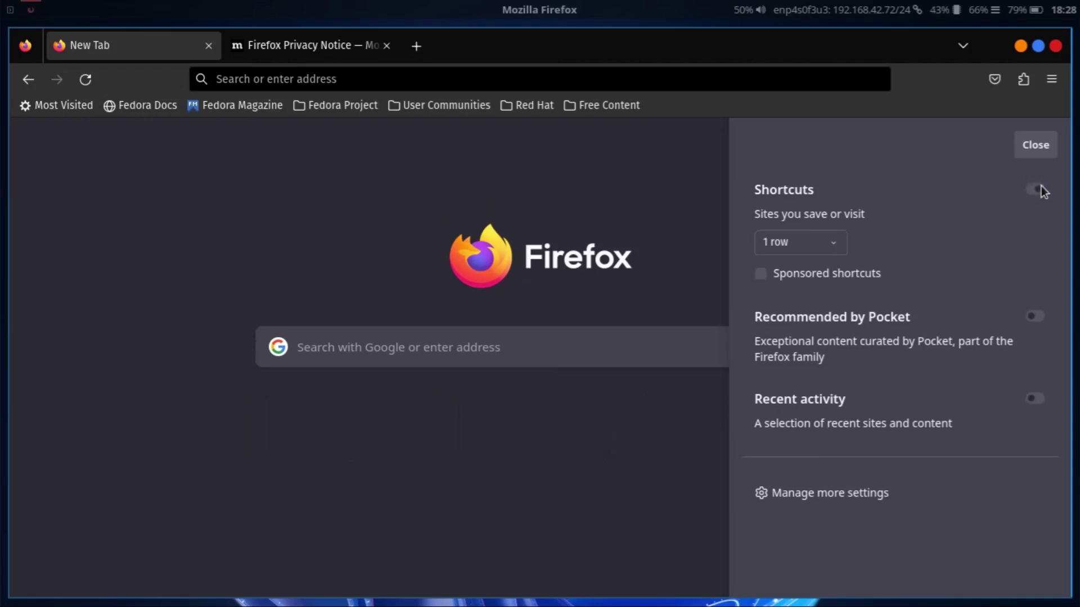
click(172, 193)
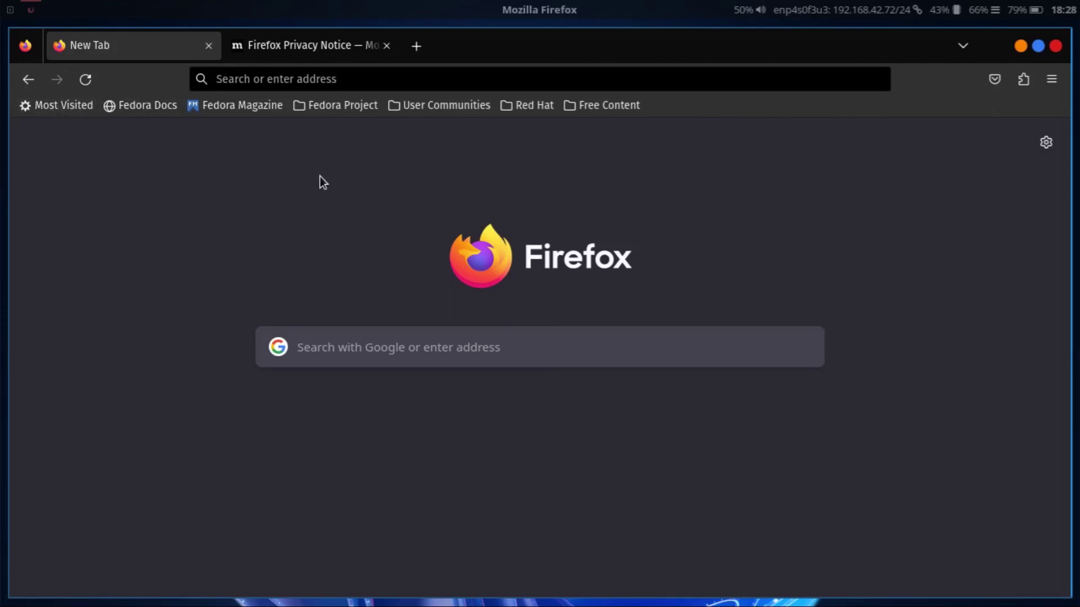
Step: Open the bookmark manager and delete all bookmarks and folders from Bookmarks Toolbar
click(1051, 79)
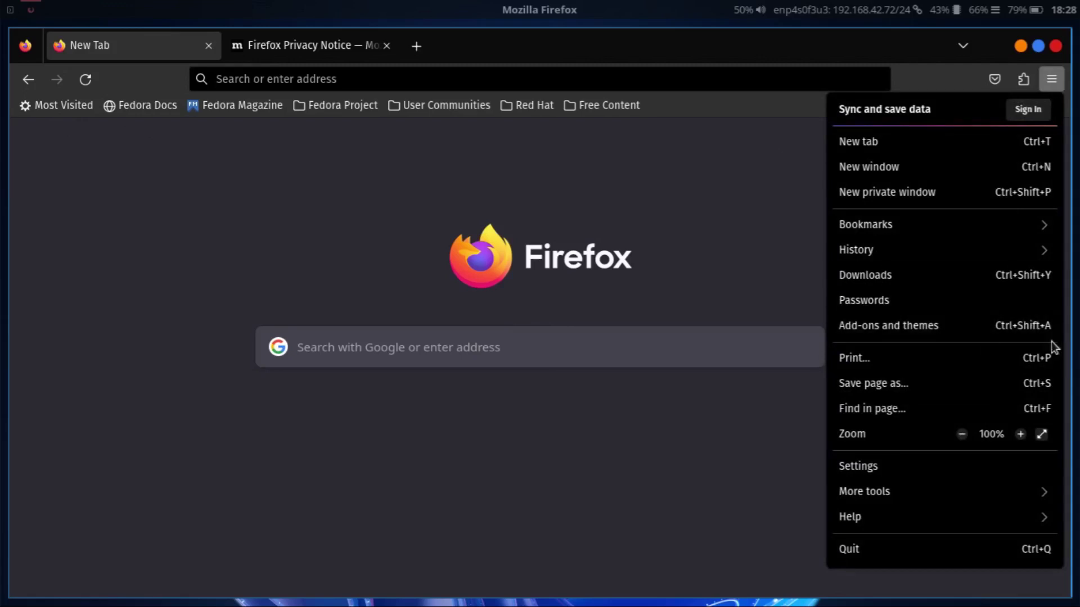
click(1044, 224)
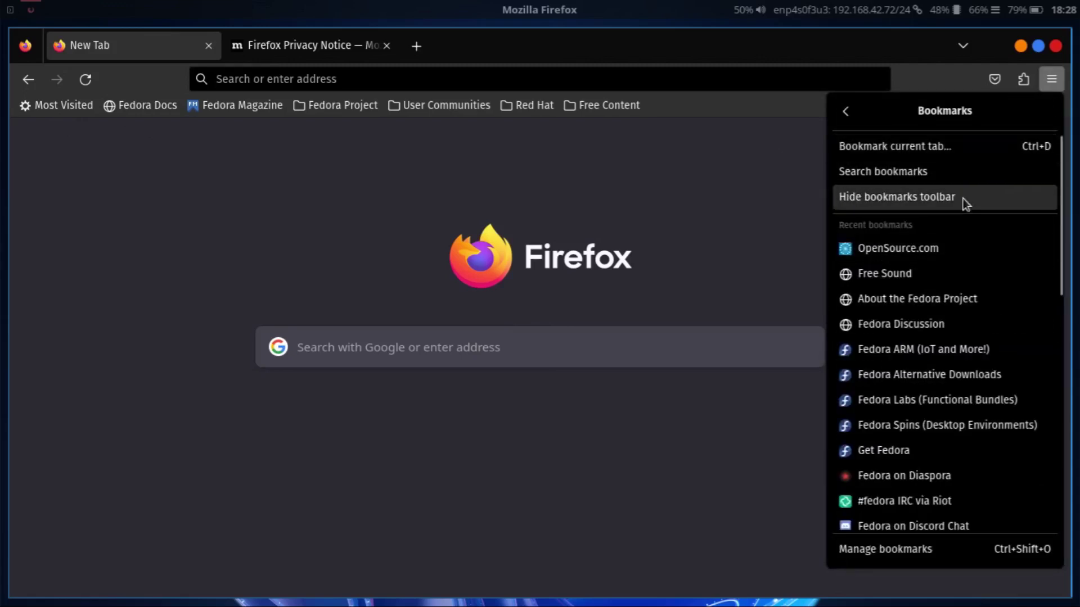
click(955, 550)
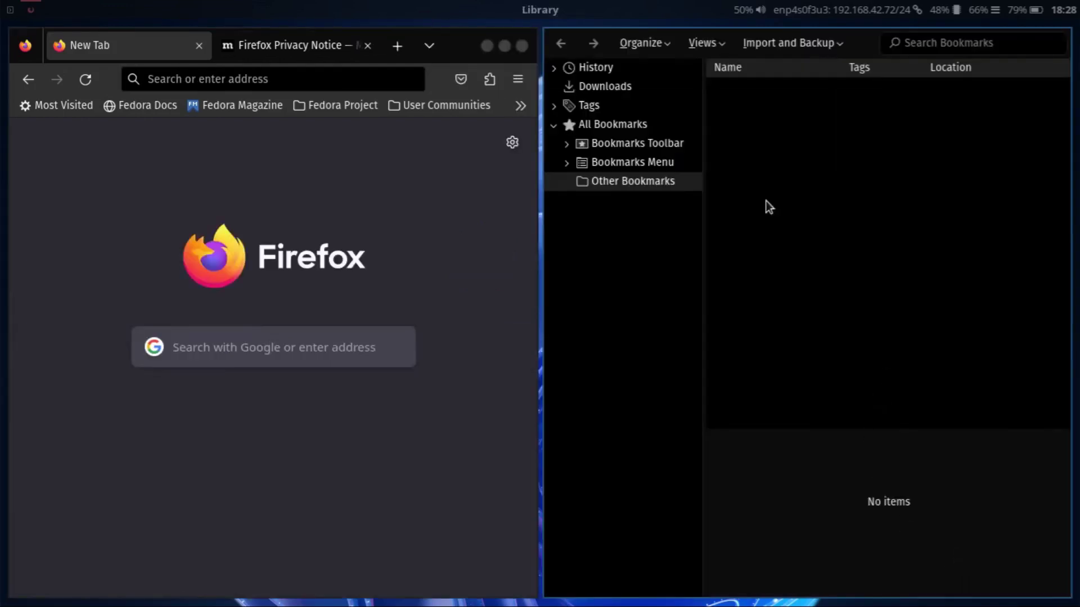
click(632, 123)
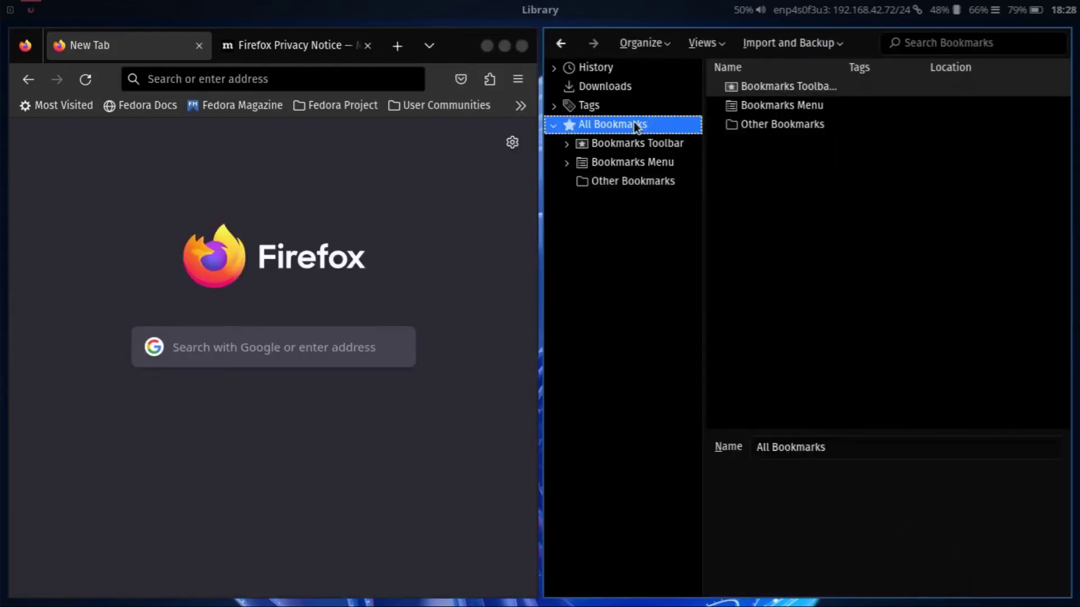
click(762, 123)
click(679, 144)
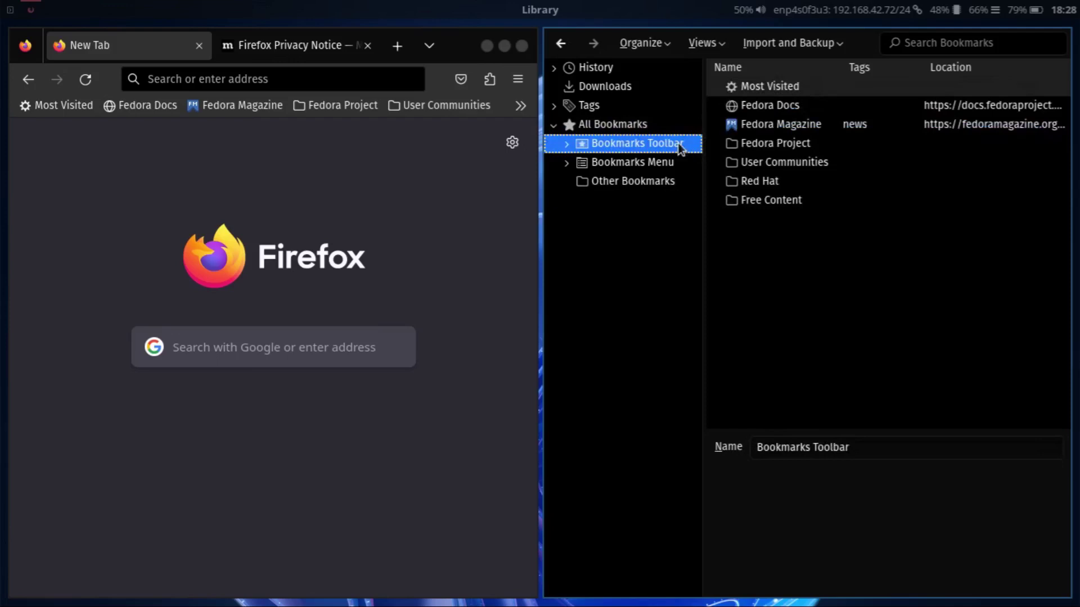
drag(785, 107, 778, 200)
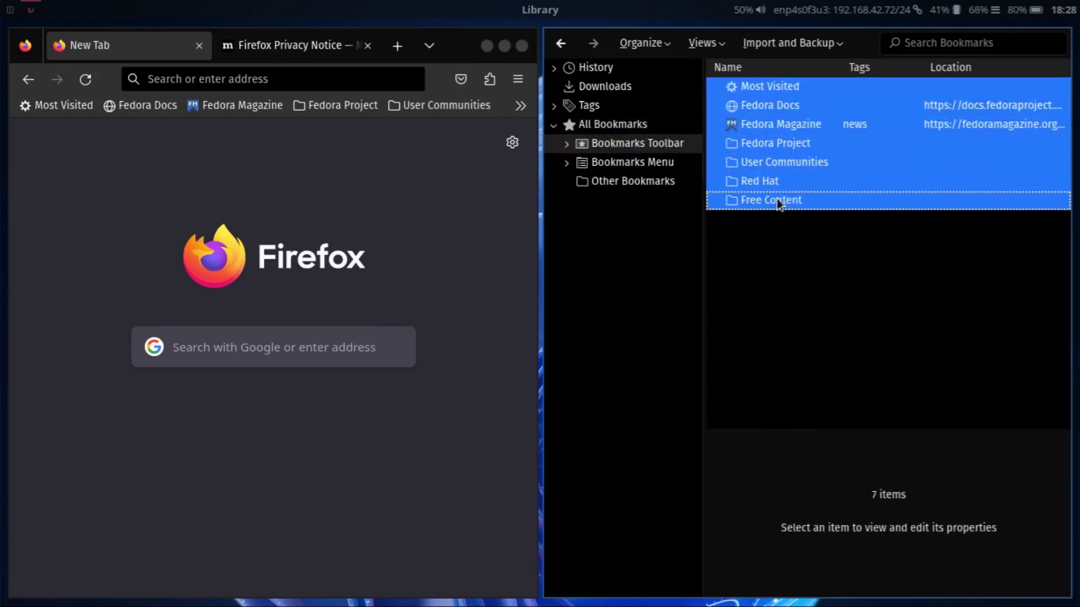
key(Delete)
Step: Check the Bookmarks Menu, Other Bookmarks and Bookmarks Toolbar folders for leftover entries and close the bookmark library
click(626, 180)
click(646, 161)
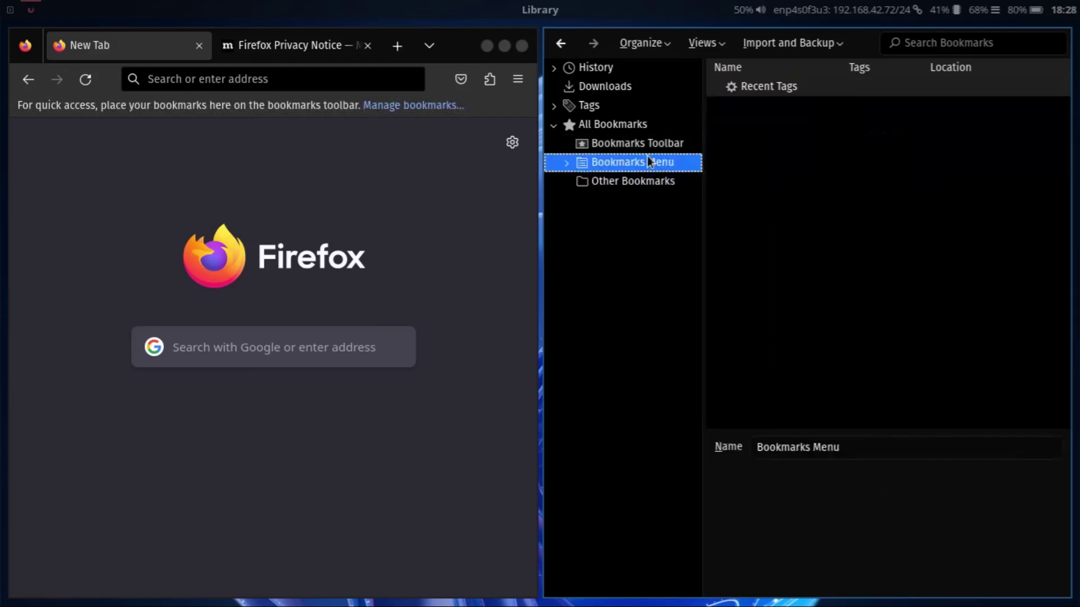
click(598, 182)
click(620, 142)
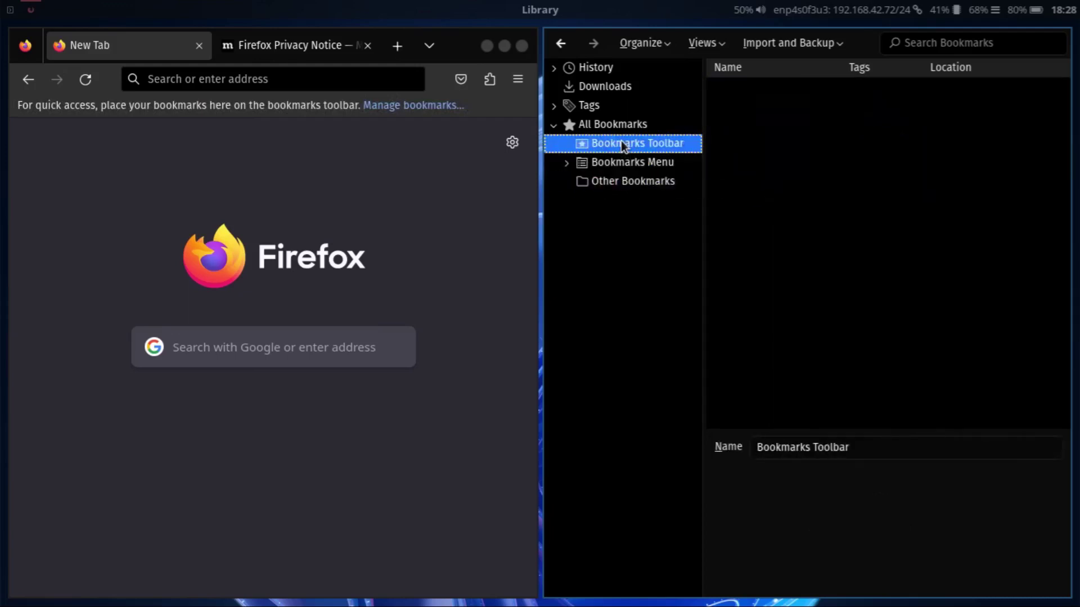
click(895, 201)
key(ctrl+w)
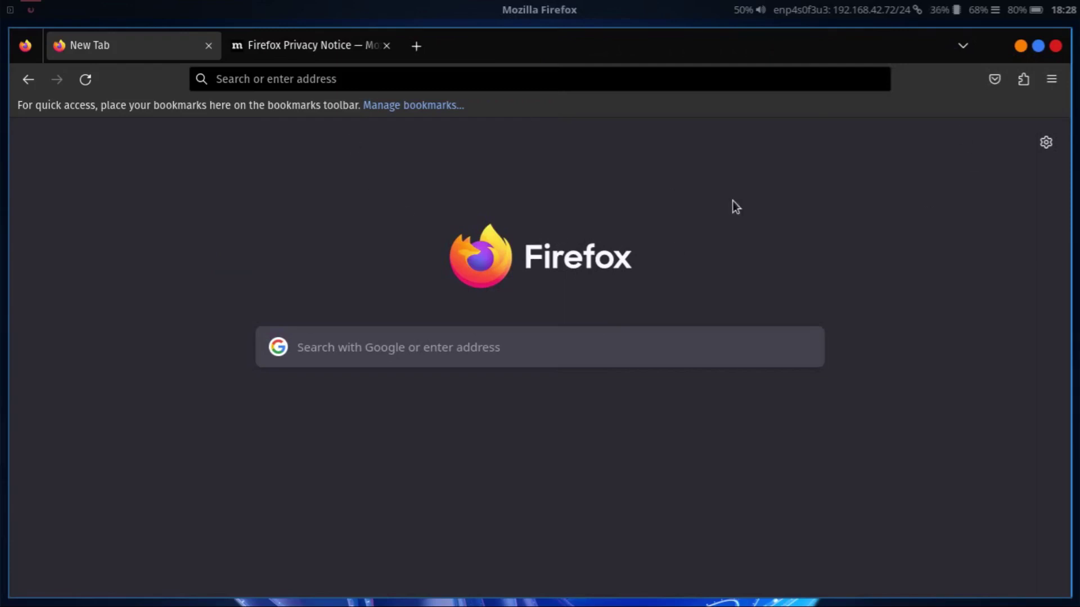
Step: Open about:addons and look through the recommended extensions and themes
text(about:addons)
key(Return)
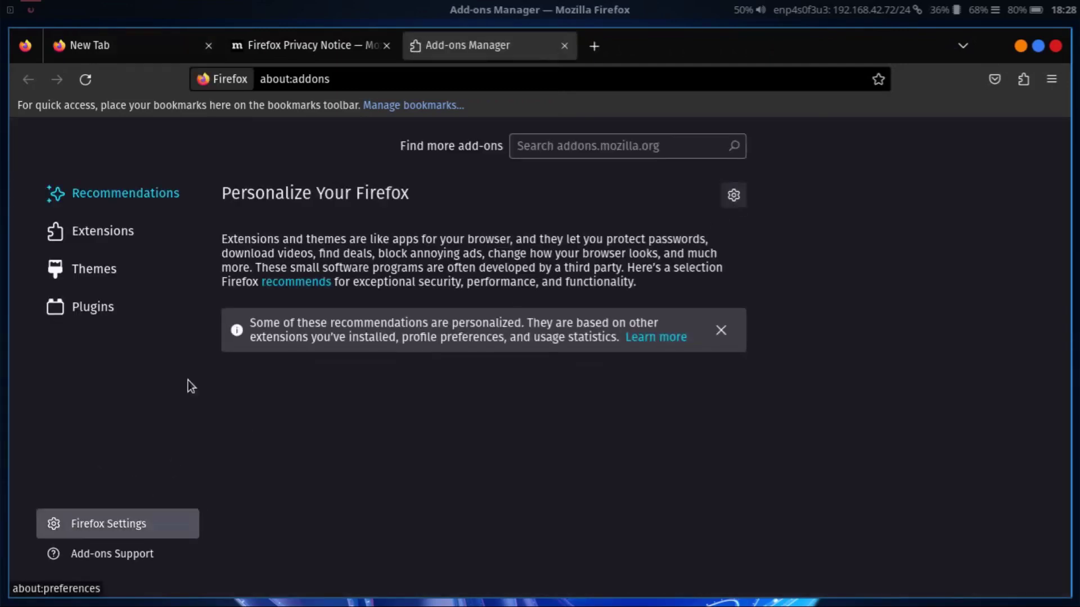
scroll(310, 424, down, 8)
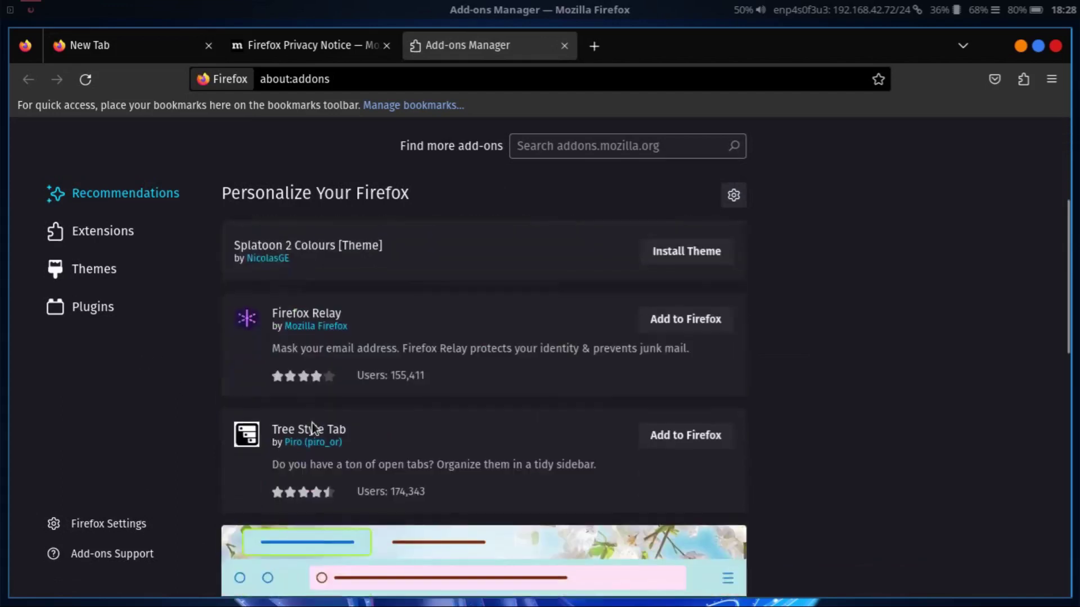
scroll(313, 424, up, 8)
Step: Open the Firefox settings from the add-ons page and close the Firefox Privacy Notice tab
click(85, 523)
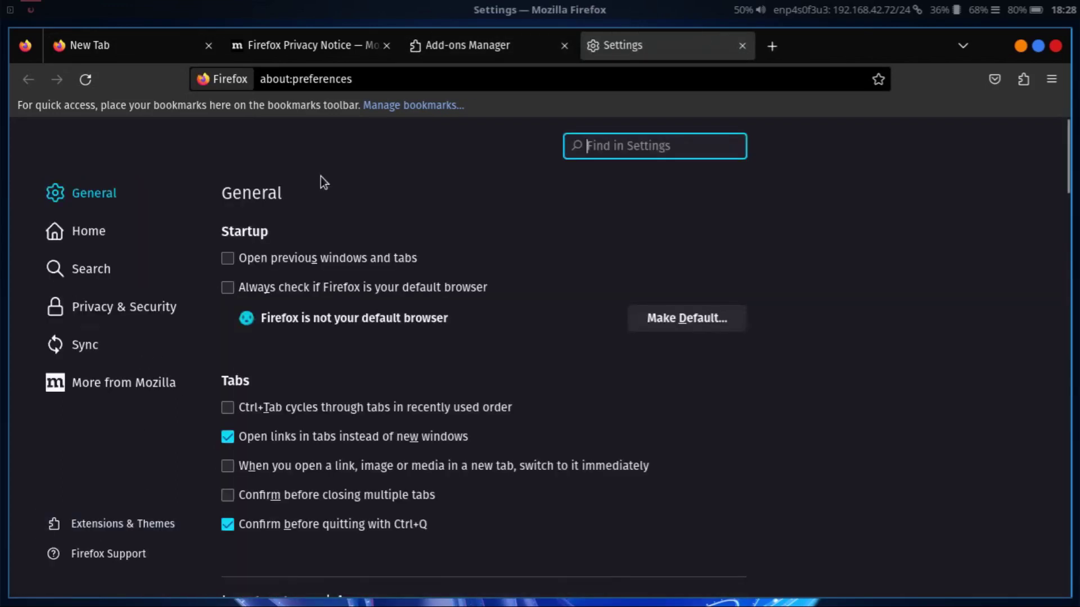
click(734, 45)
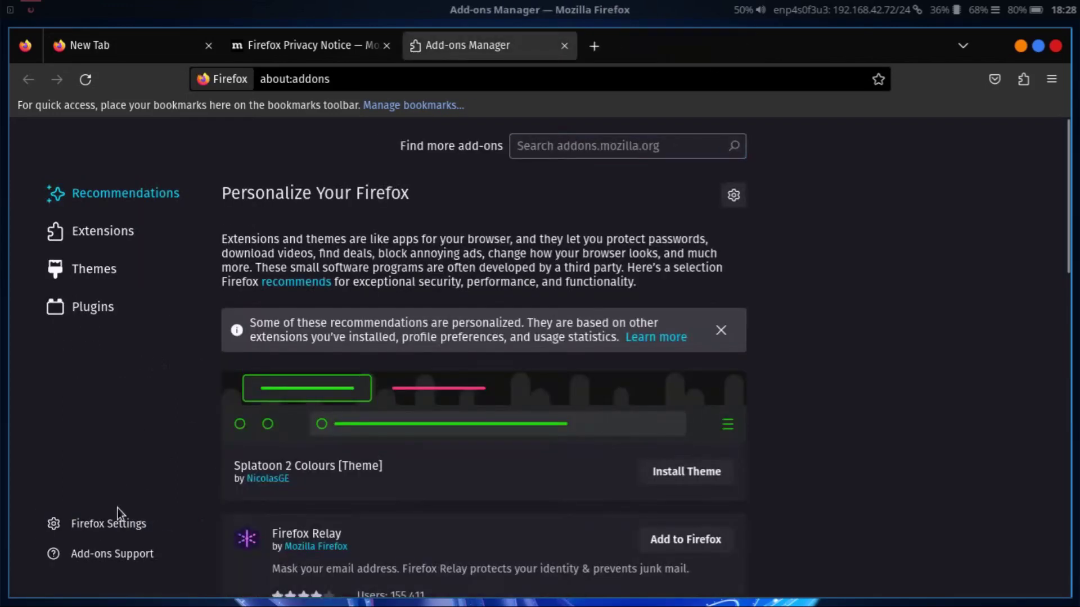
click(121, 523)
click(375, 49)
click(387, 45)
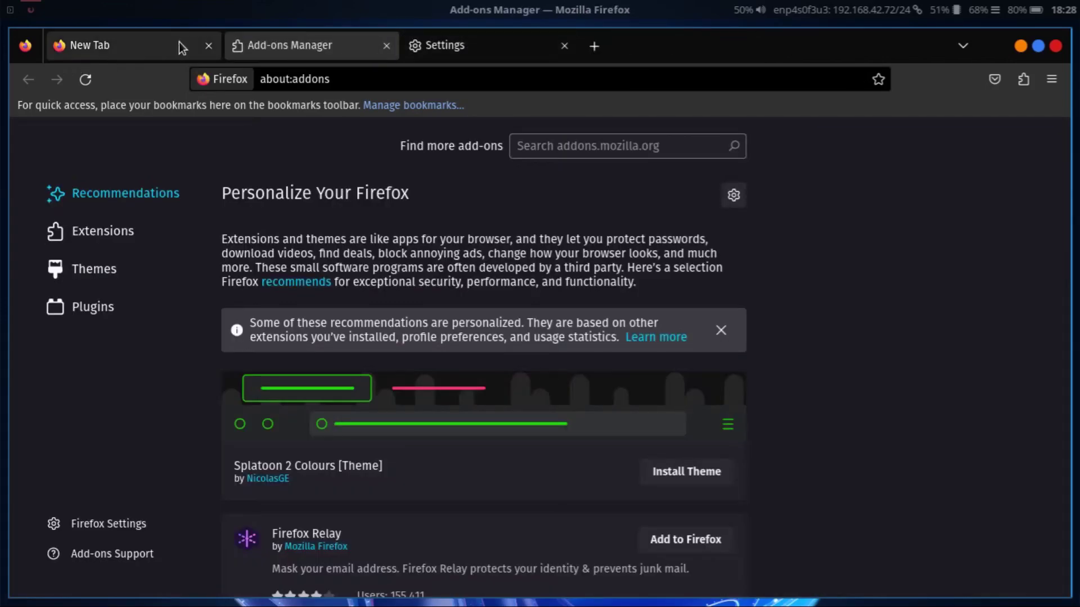
Step: In the general settings, enable opening previous windows and tabs at startup
click(461, 49)
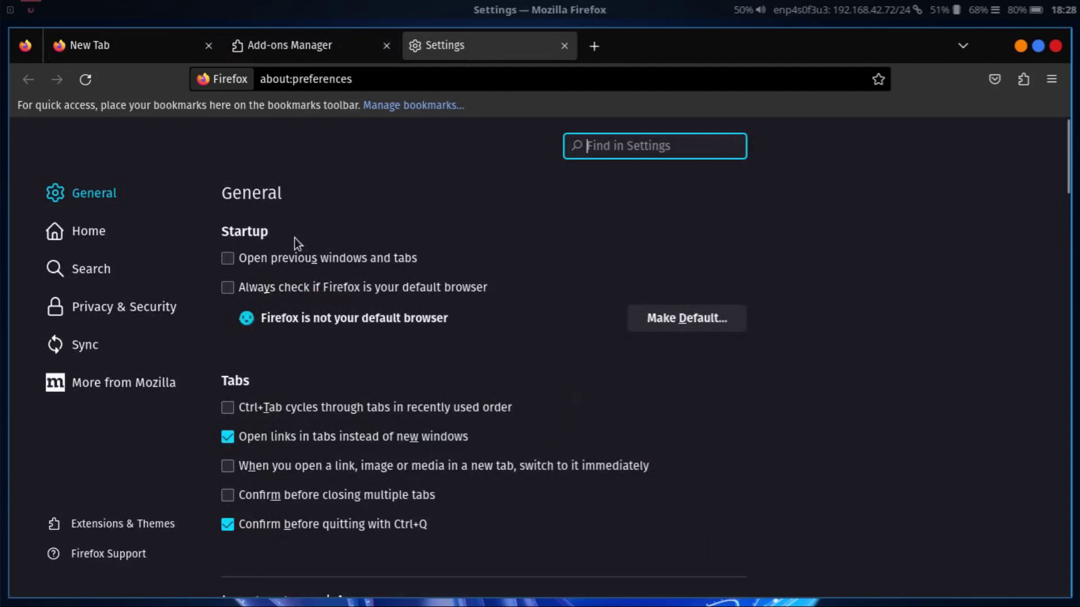
click(227, 260)
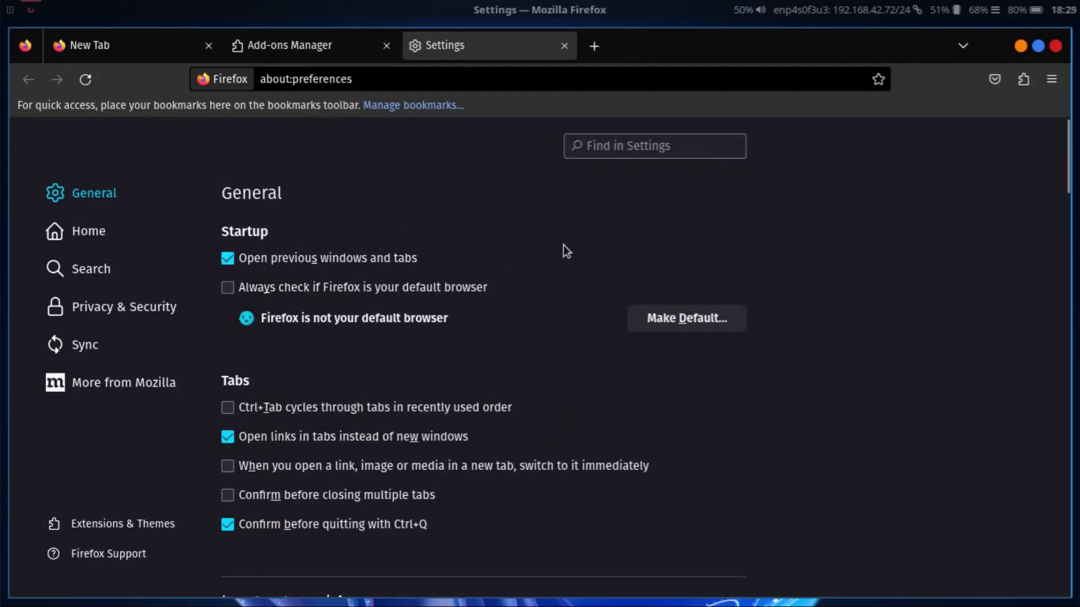
Step: Review the tab, website appearance, default font, zoom and language options in the general settings, leaving them as they are
scroll(487, 331, down, 3)
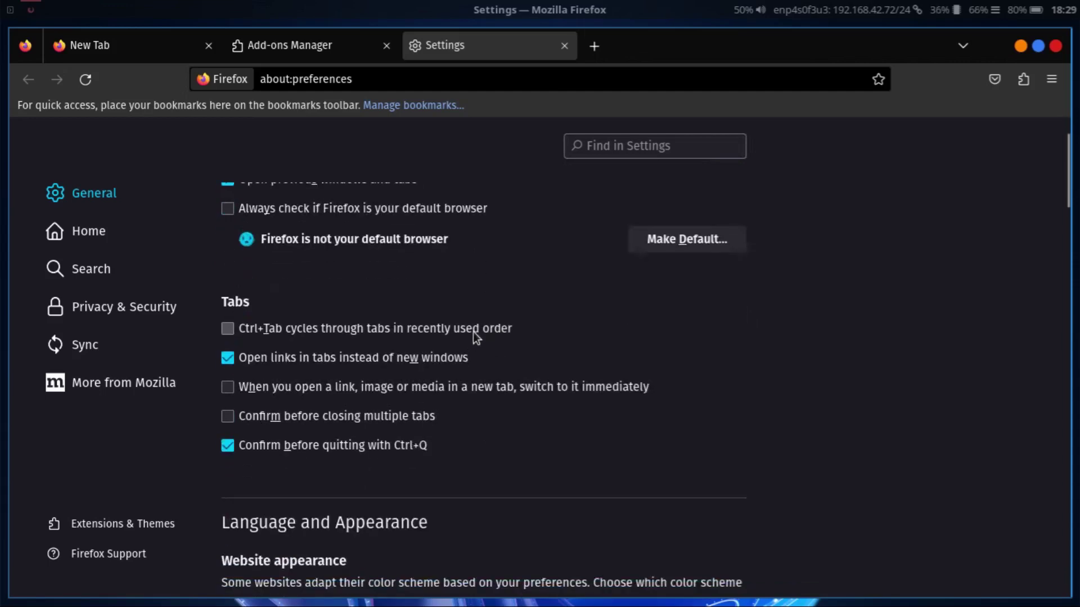
scroll(469, 365, down, 1)
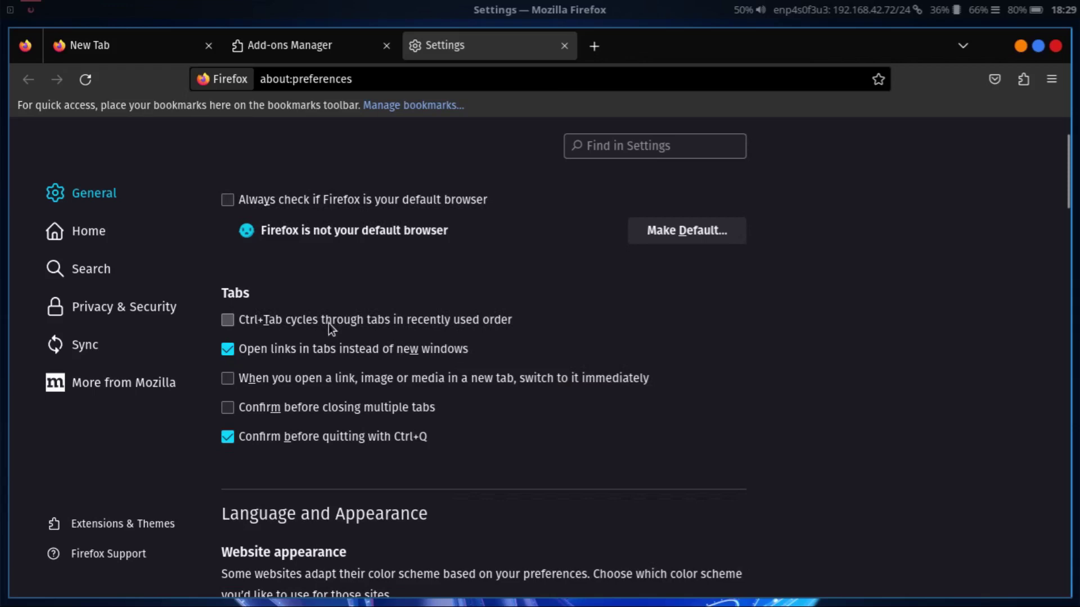
scroll(329, 325, down, 5)
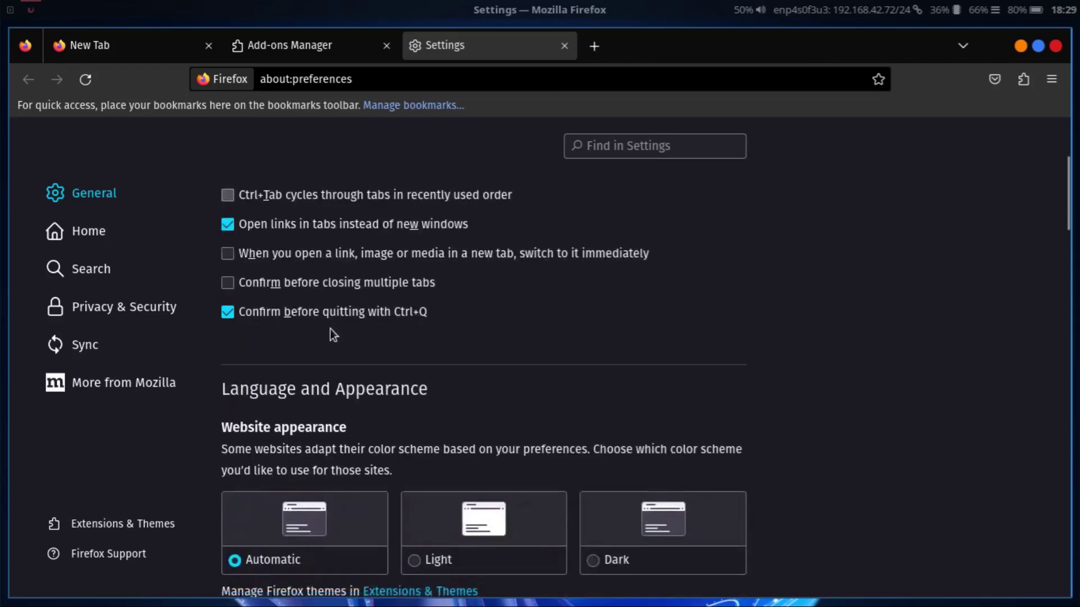
click(602, 359)
scroll(552, 427, down, 4)
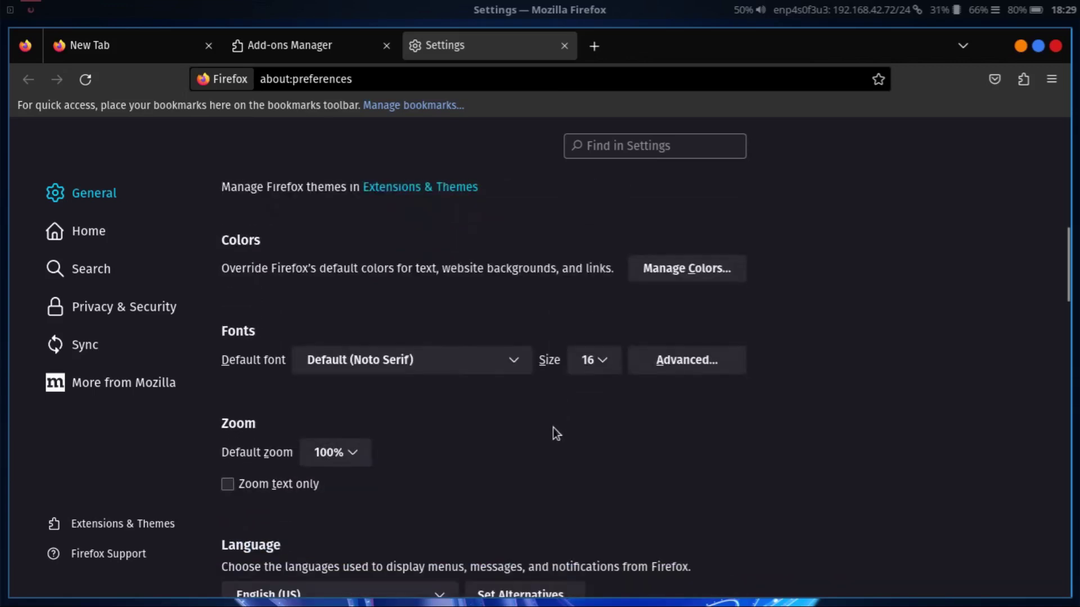
click(517, 367)
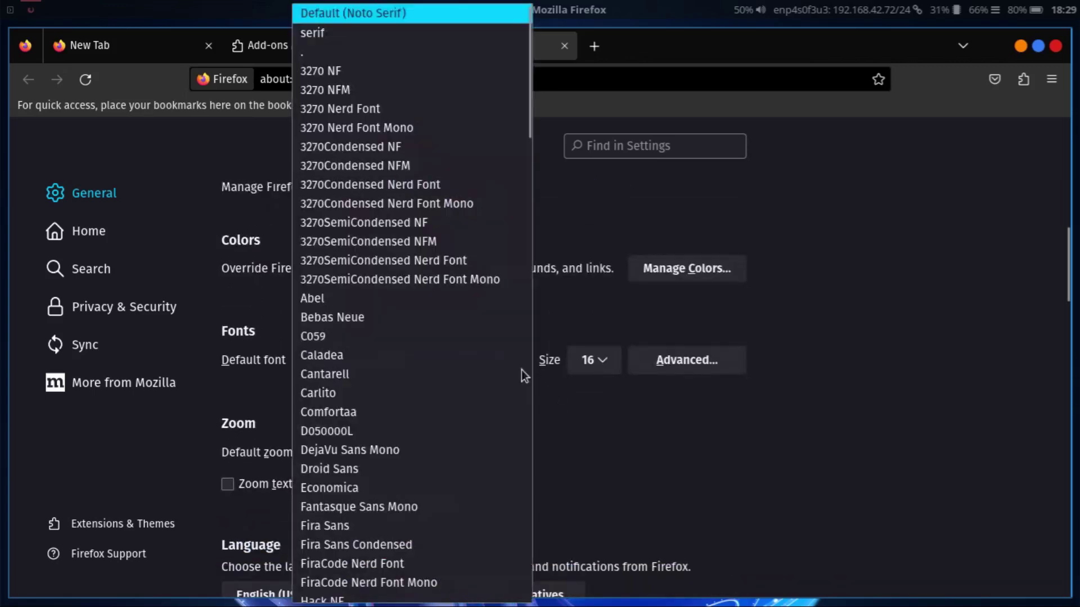
click(600, 425)
scroll(601, 430, down, 4)
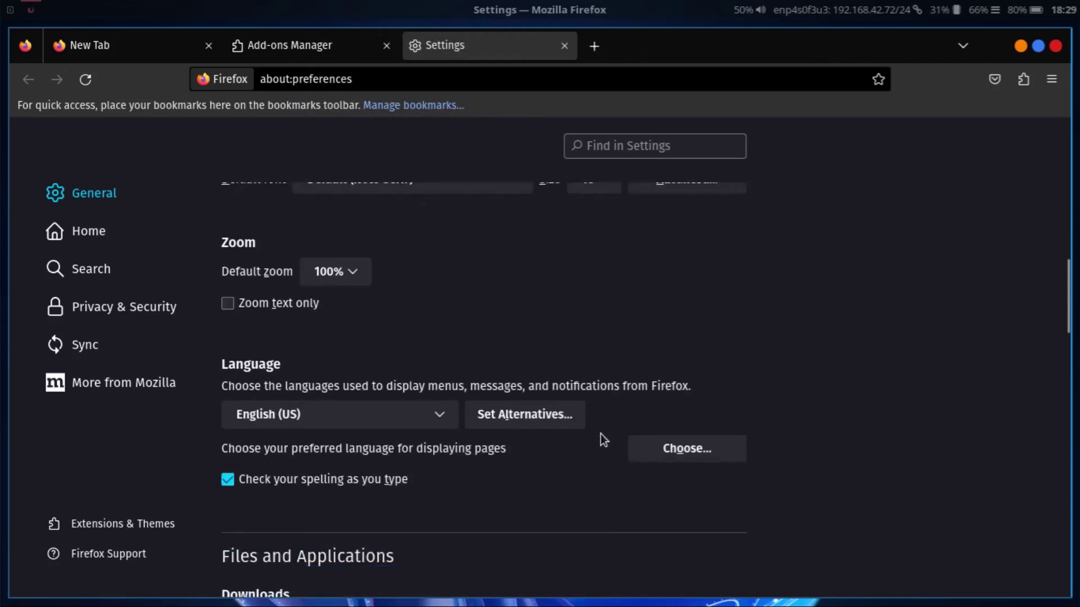
Step: Enable always asking where to save files in the download settings
scroll(600, 434, down, 3)
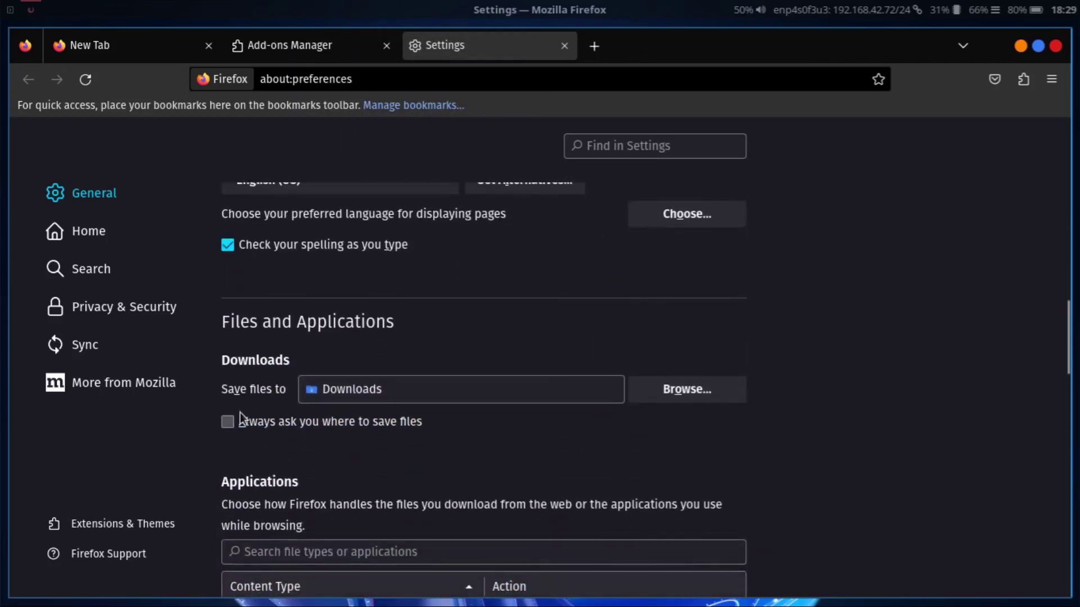
click(223, 426)
Step: Go through the remaining general settings and open the network connection settings, down to the DNS options
scroll(574, 465, down, 3)
scroll(595, 416, down, 5)
scroll(597, 426, down, 5)
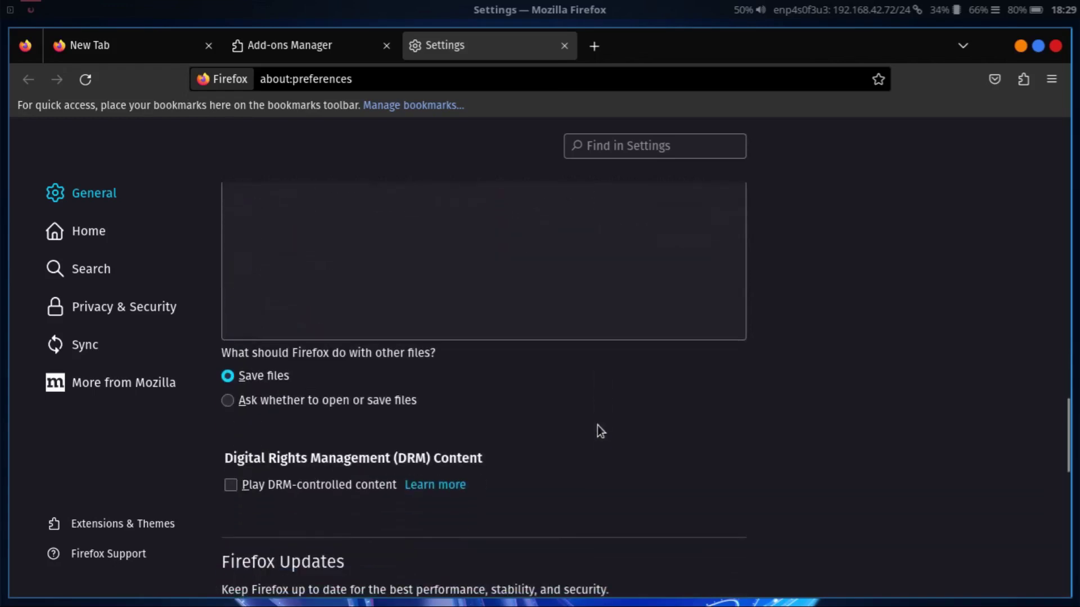
scroll(597, 425, down, 5)
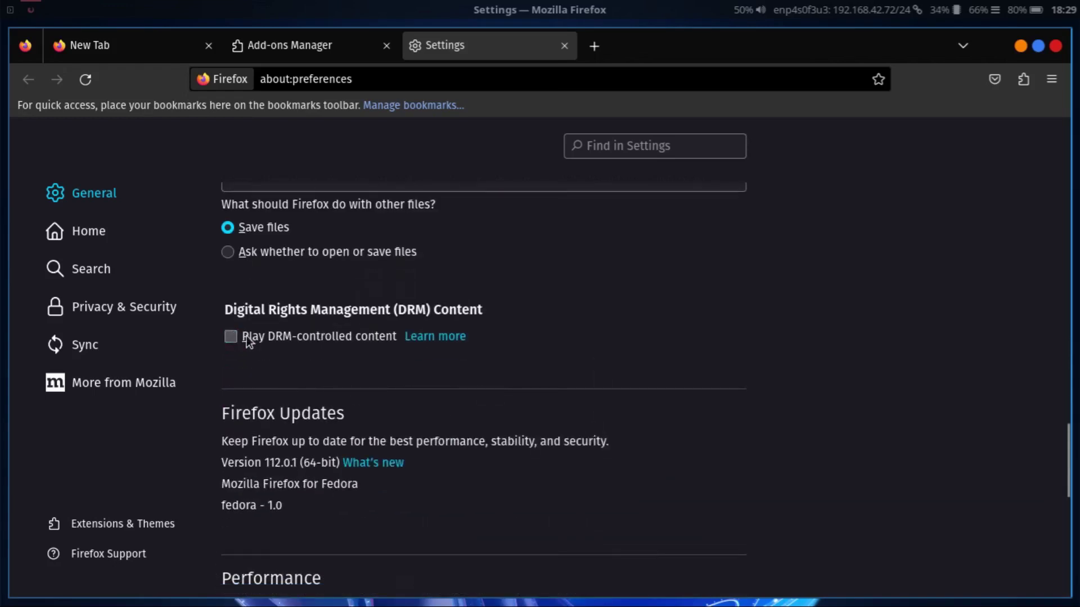
scroll(484, 423, down, 8)
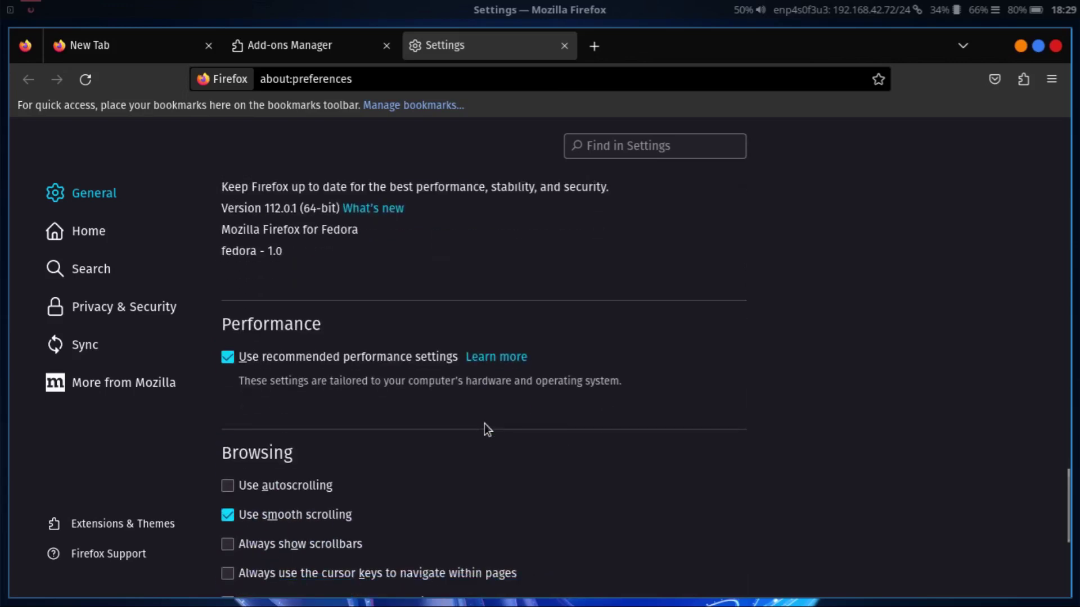
scroll(487, 439, down, 3)
scroll(494, 458, down, 7)
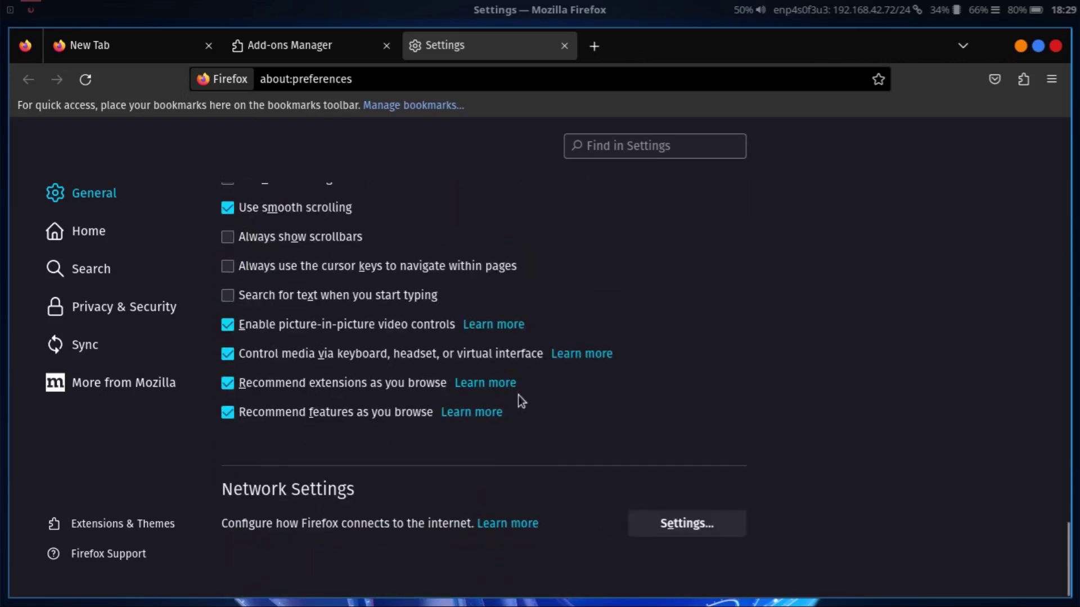
click(686, 531)
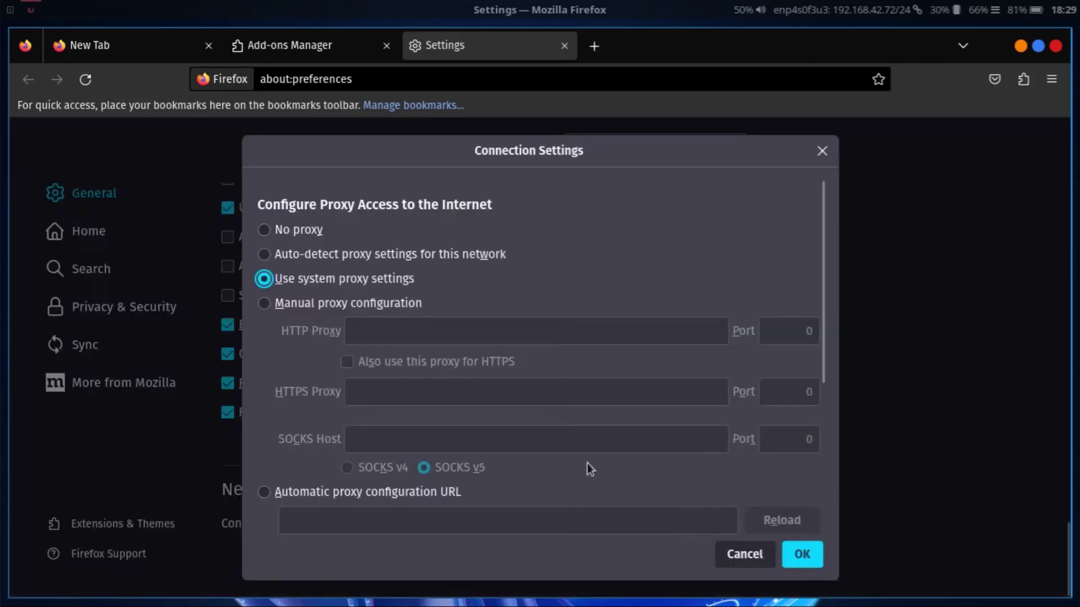
scroll(430, 370, down, 5)
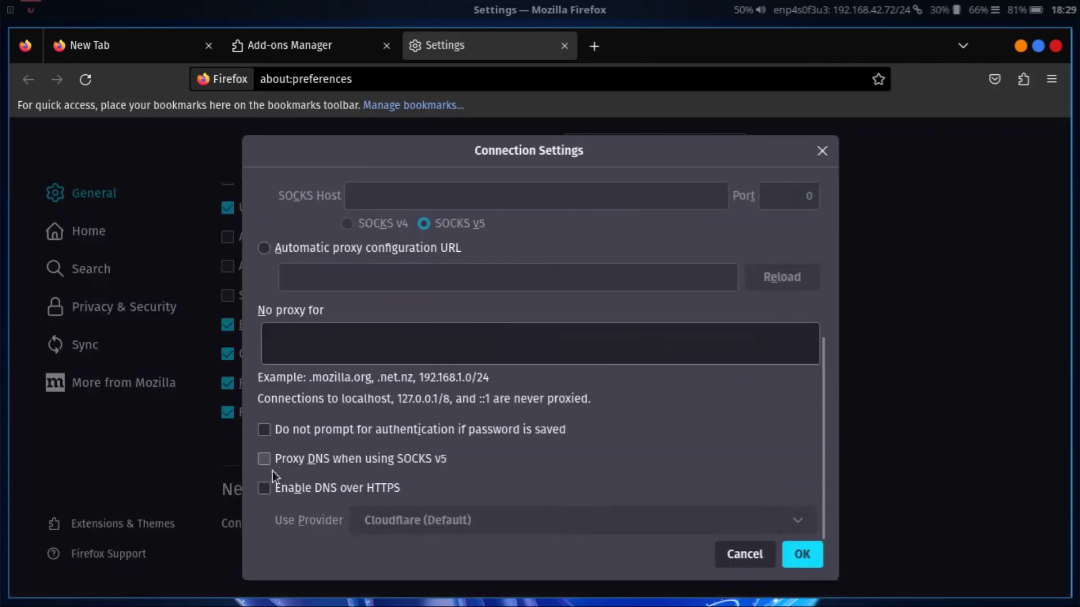
Step: Enable DNS over HTTPS with NextDNS as the provider and save the connection settings
click(264, 489)
click(453, 529)
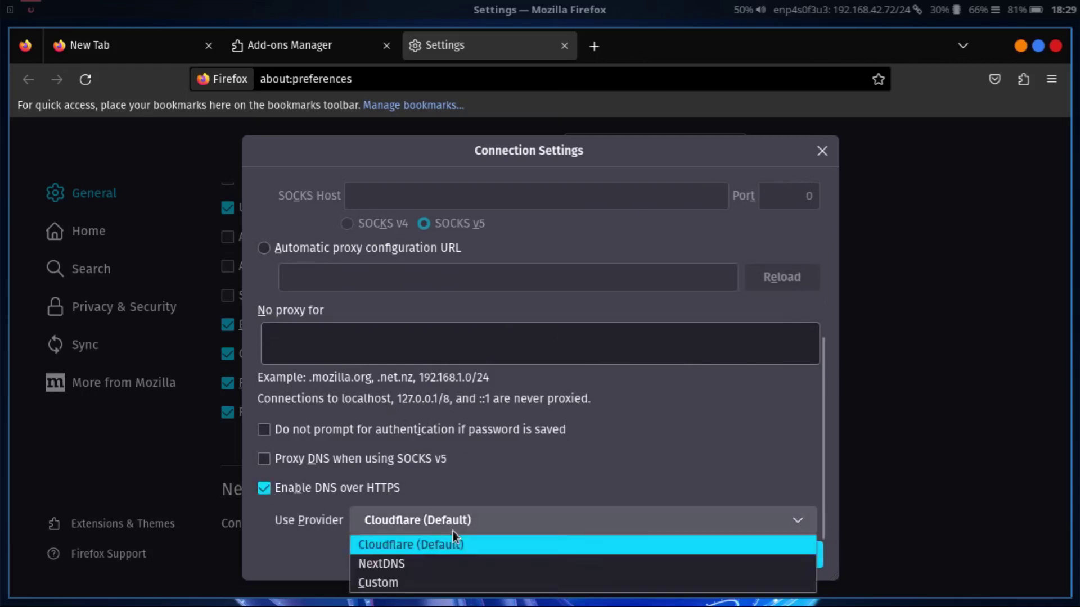
click(444, 564)
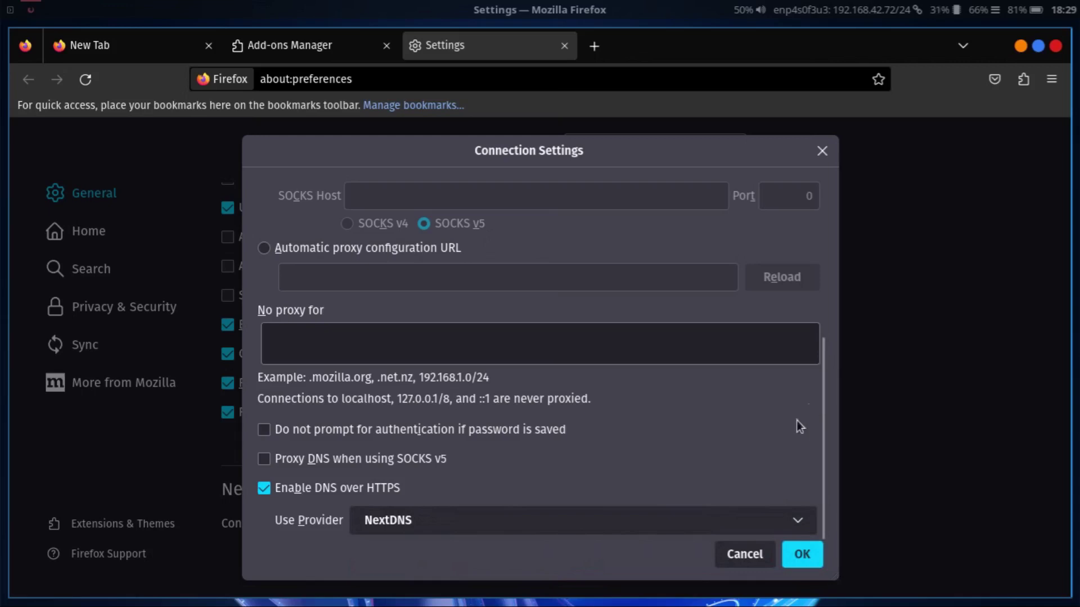
scroll(791, 432, up, 6)
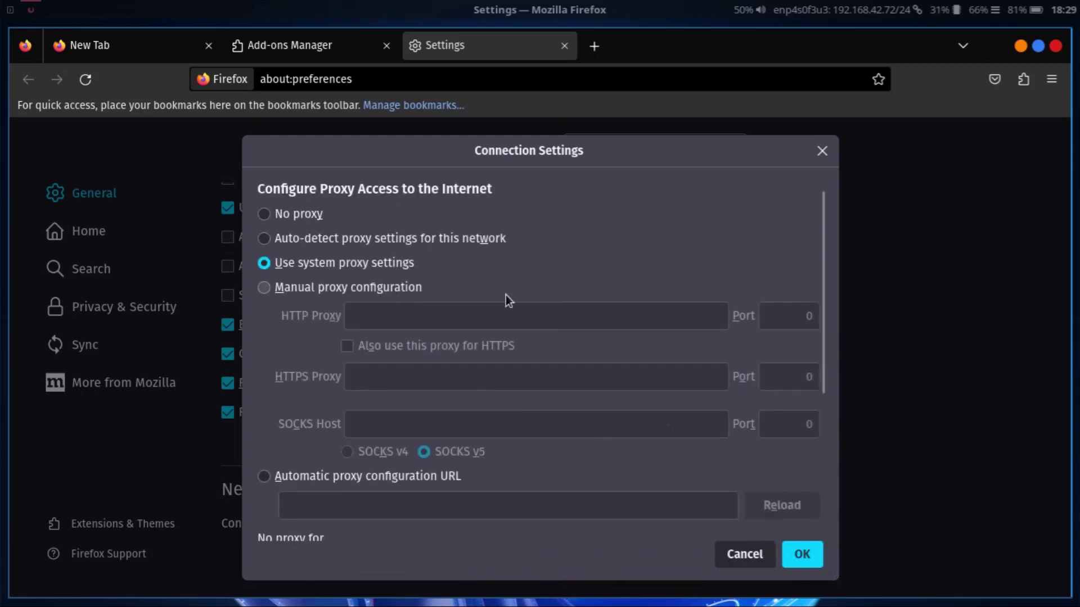
scroll(505, 295, down, 5)
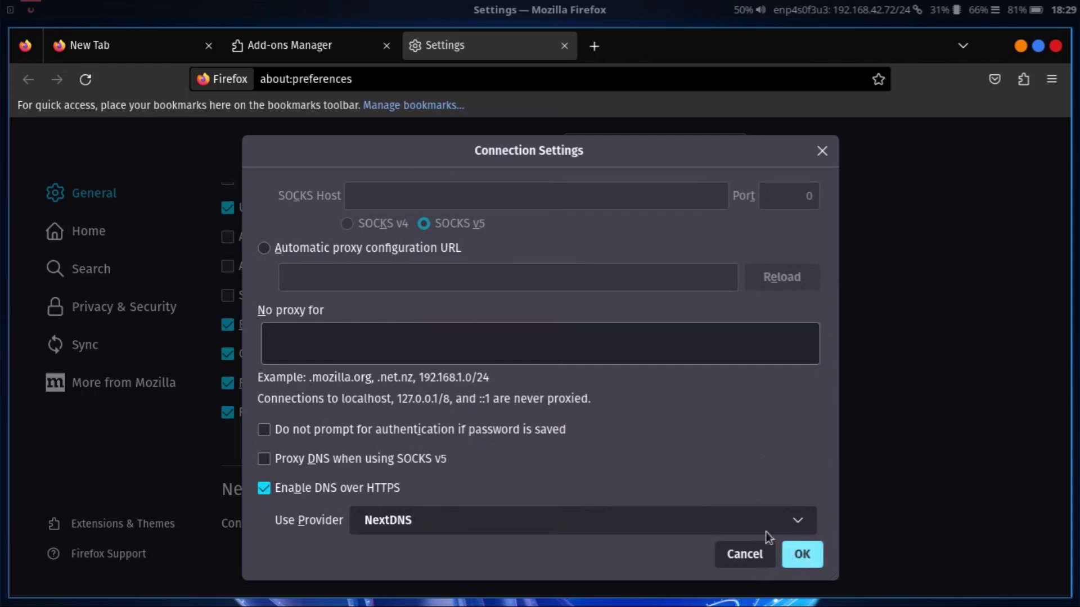
scroll(687, 447, up, 5)
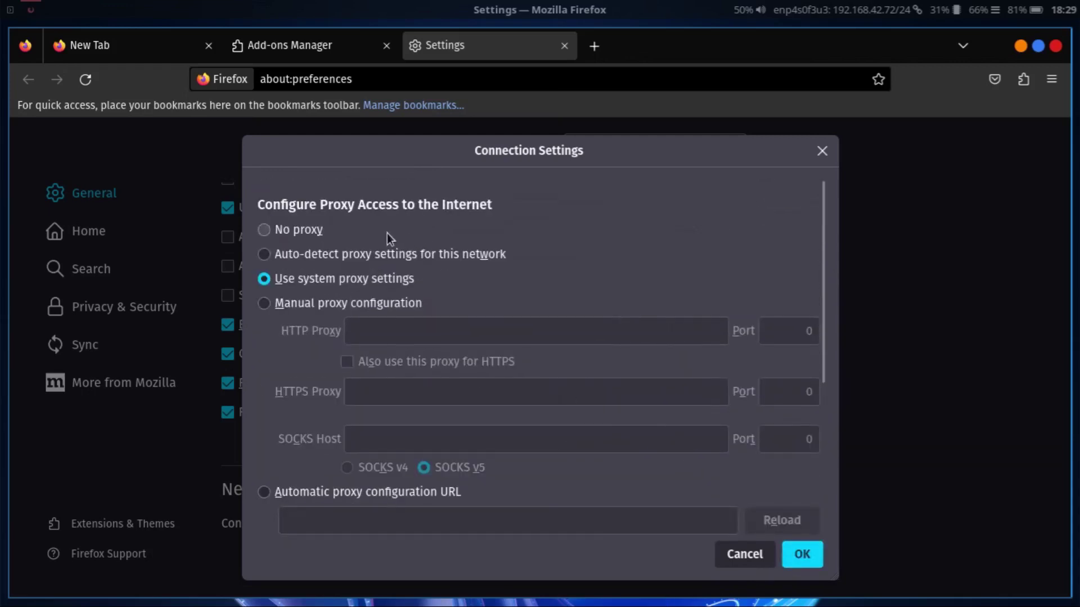
click(802, 555)
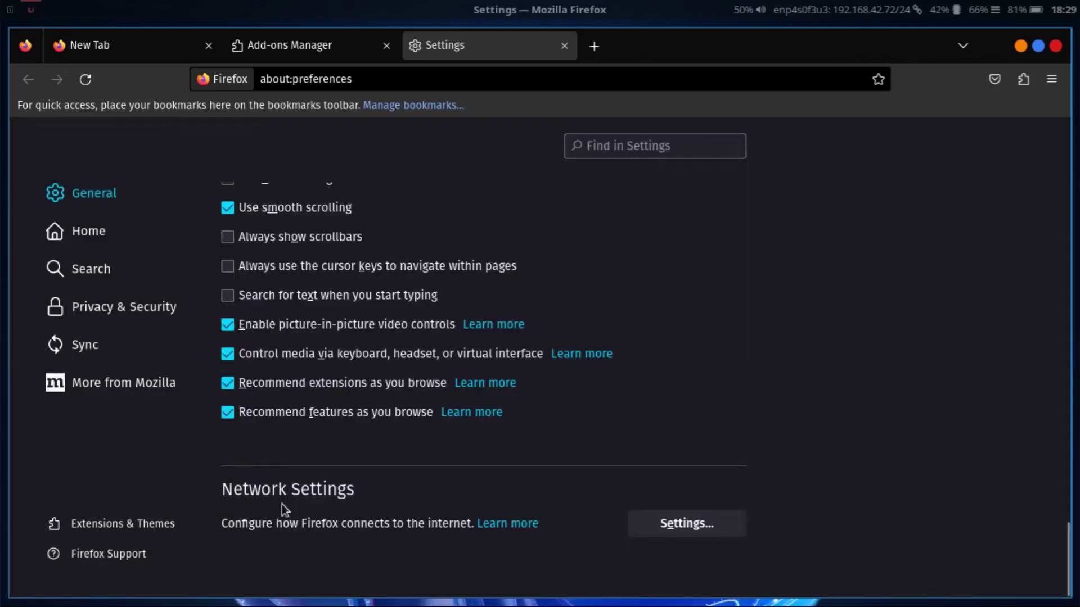
Step: In the Home settings, clear the Fedora start page URL and set the homepage and new windows to Firefox Home (Default)
click(125, 243)
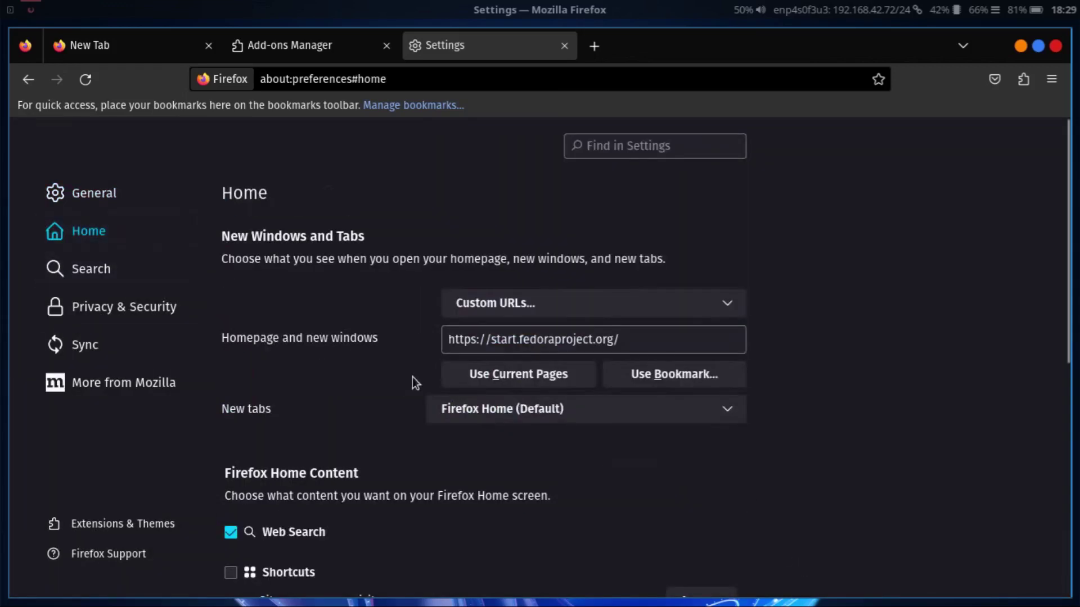
drag(624, 343, 446, 342)
key(BackSpace)
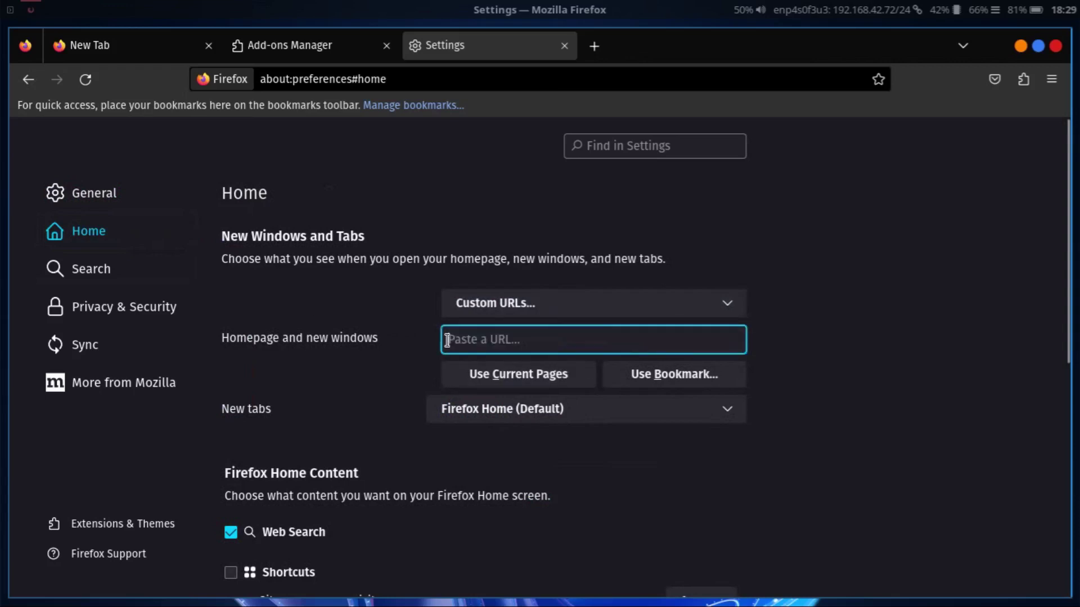
click(689, 307)
click(663, 333)
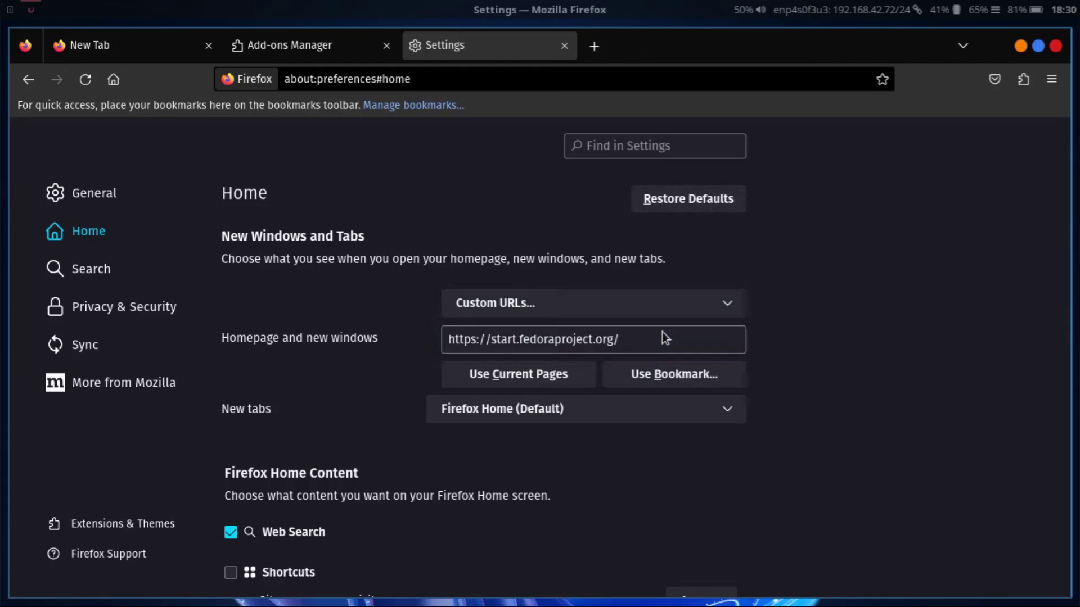
scroll(562, 394, down, 5)
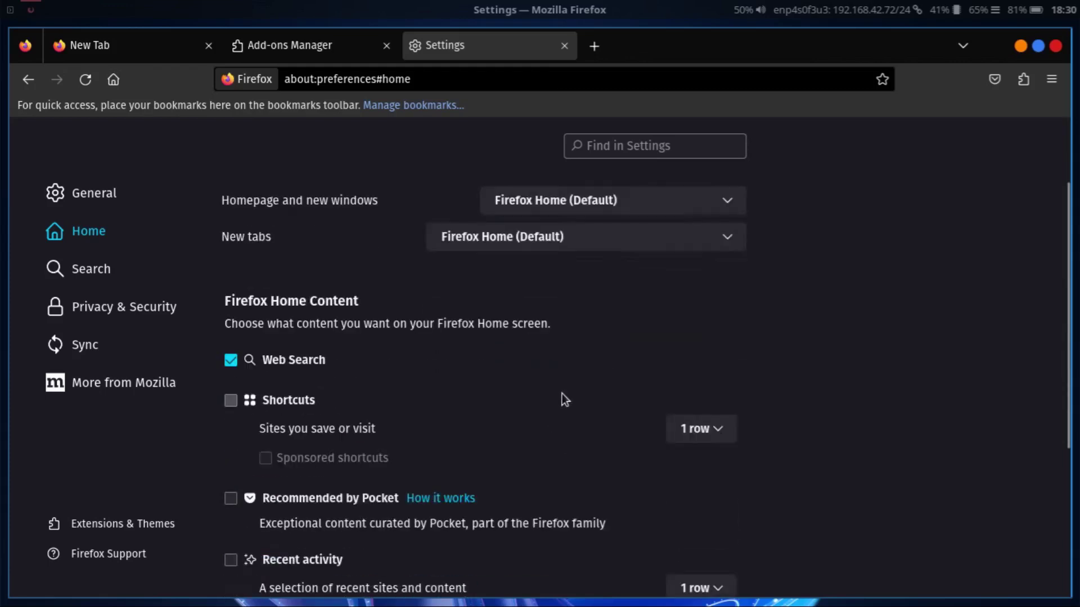
scroll(565, 400, down, 2)
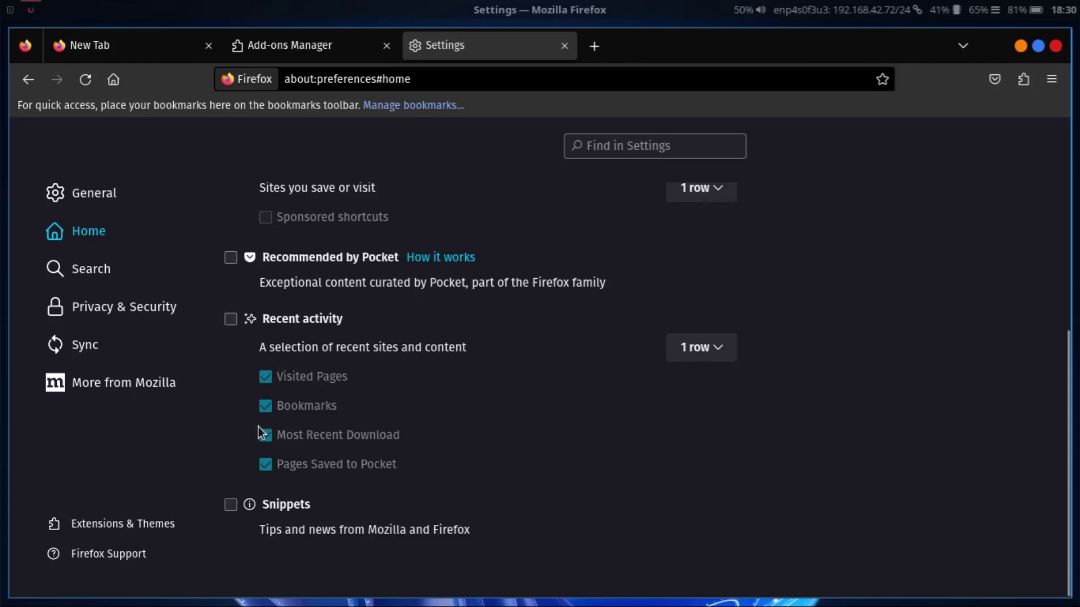
Step: In the Search settings, make DuckDuckGo the default search engine and turn off search suggestions
click(158, 278)
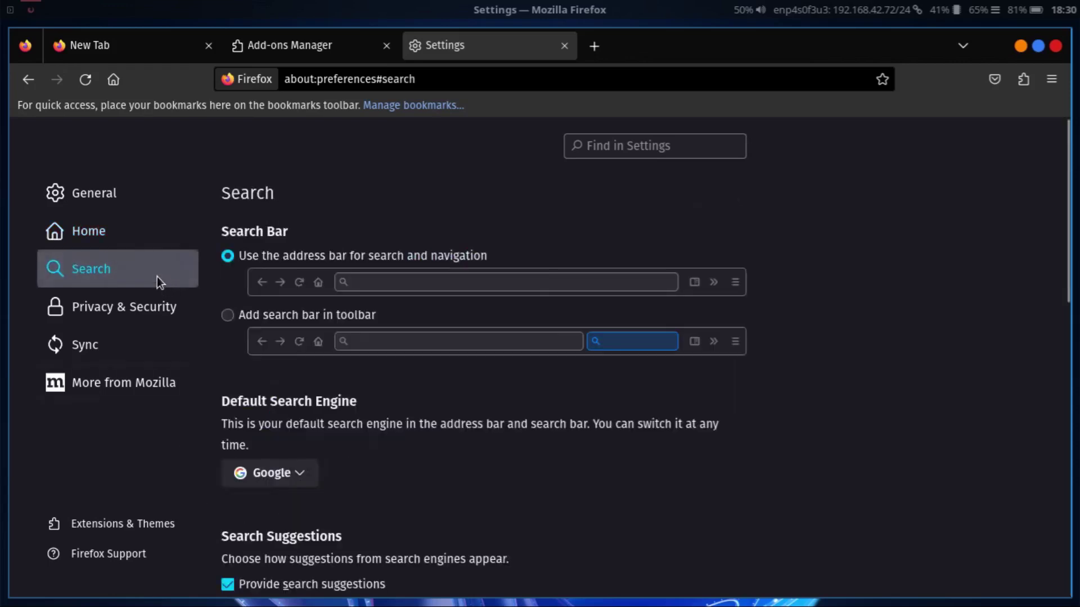
click(292, 475)
click(297, 528)
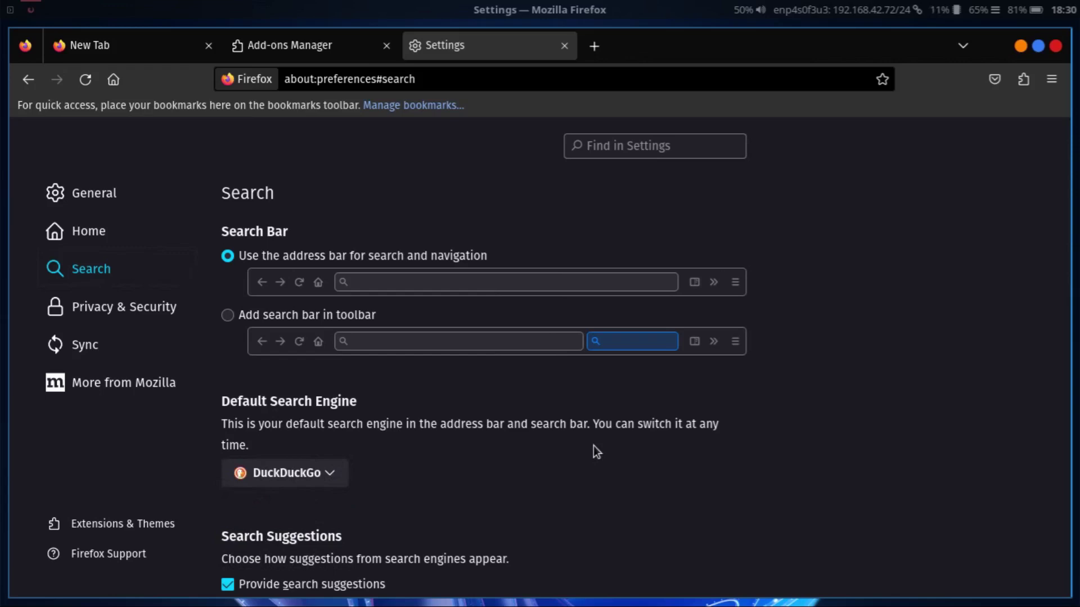
scroll(592, 445, down, 4)
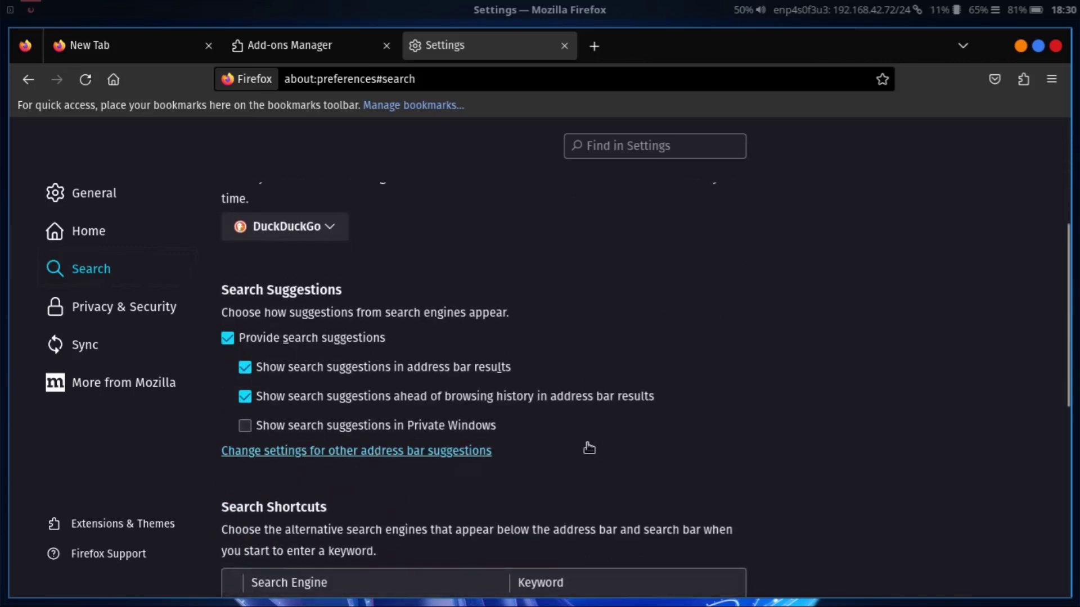
click(228, 338)
Step: Remove Google, Bing and Wikipedia (en) from the search shortcuts list
scroll(382, 380, down, 2)
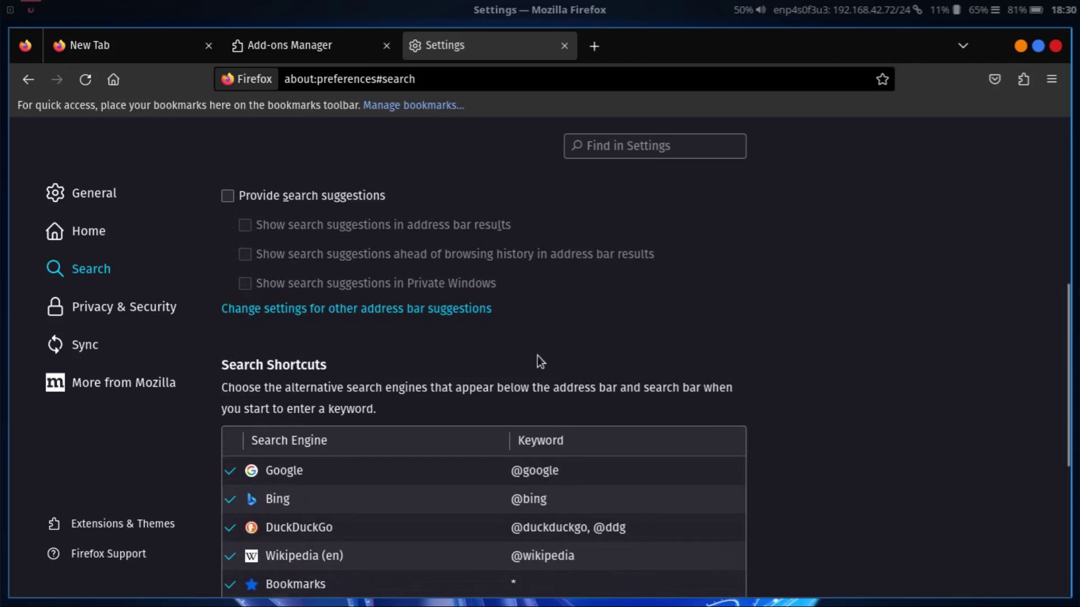
scroll(533, 358, down, 3)
click(239, 375)
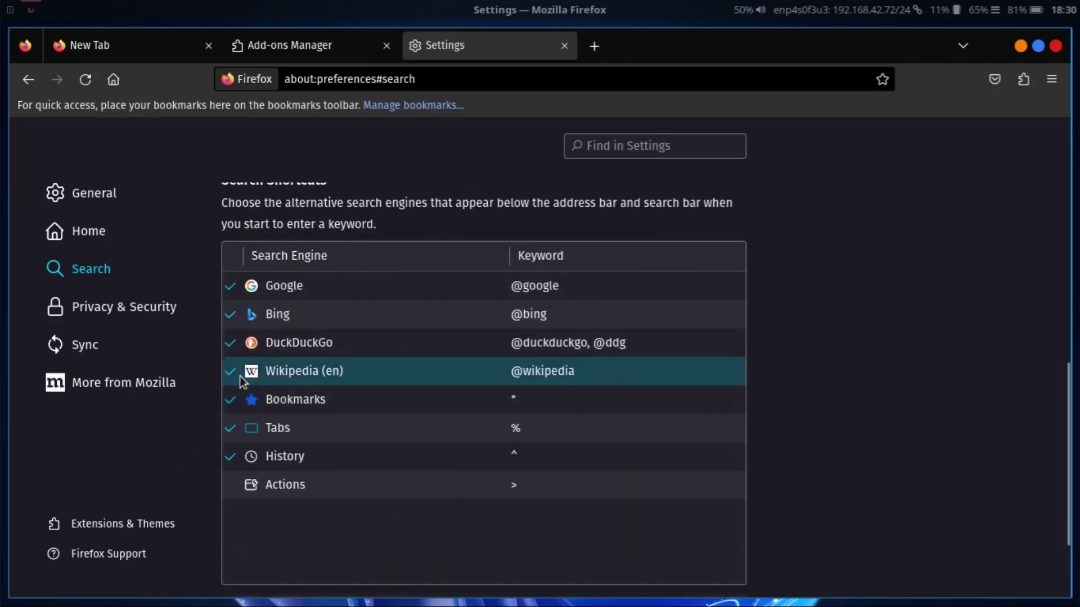
click(236, 375)
click(247, 342)
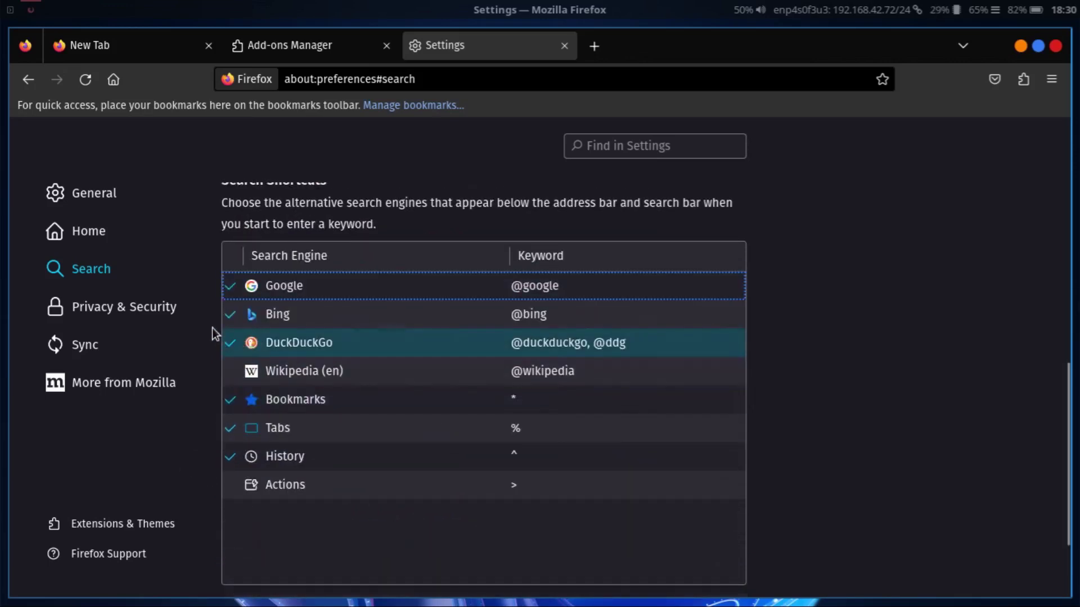
click(231, 314)
click(234, 289)
key(Delete)
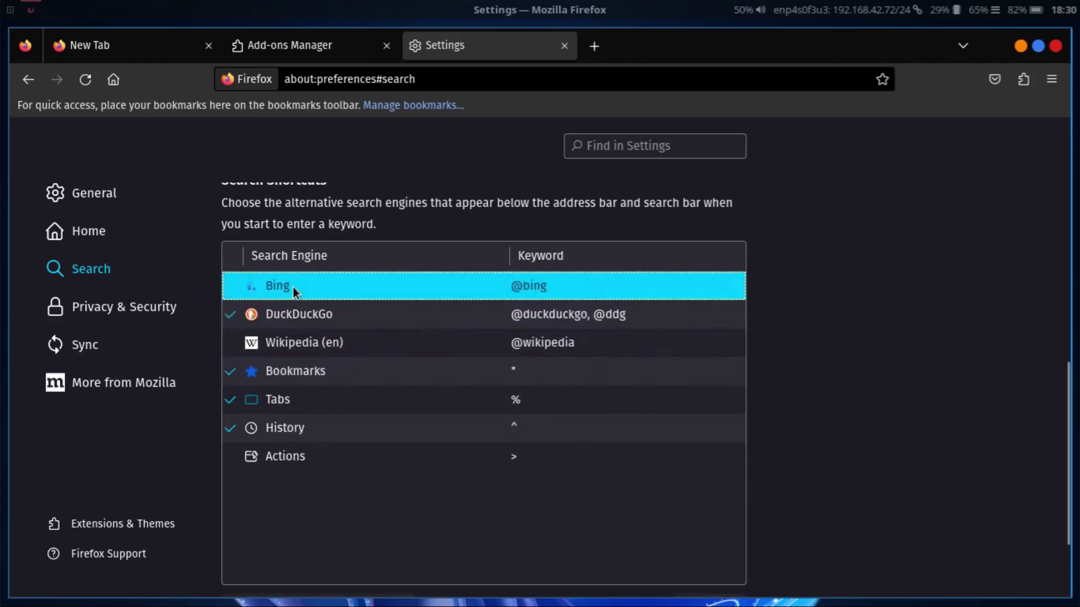
key(Delete)
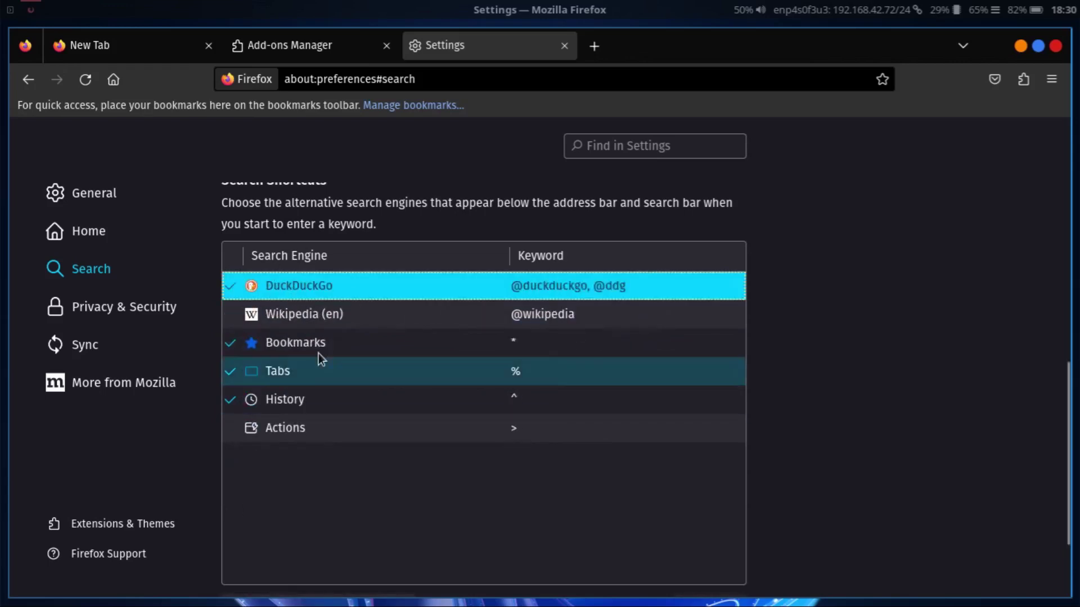
click(349, 304)
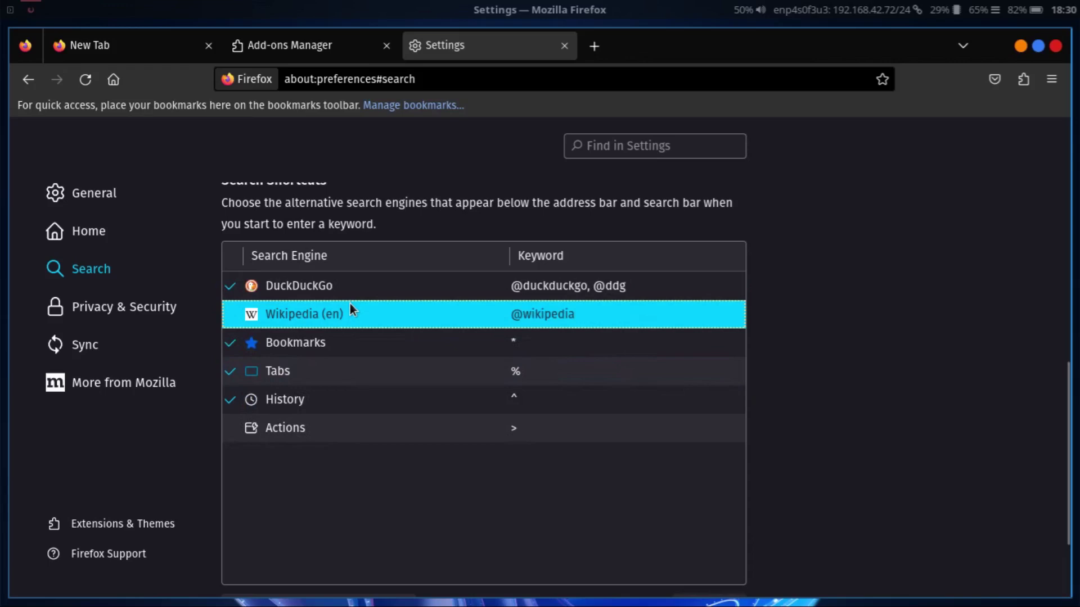
key(Delete)
scroll(777, 348, down, 3)
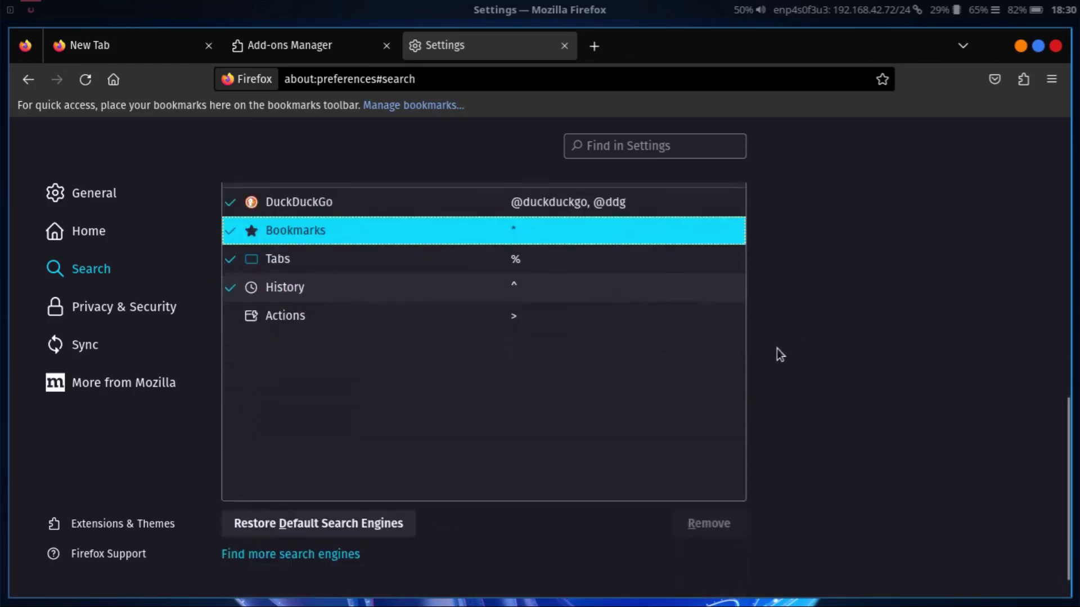
Step: In the Privacy & Security settings, set tracking protection to Strict and the "Do Not Track" signal to Always
click(191, 294)
scroll(554, 287, down, 8)
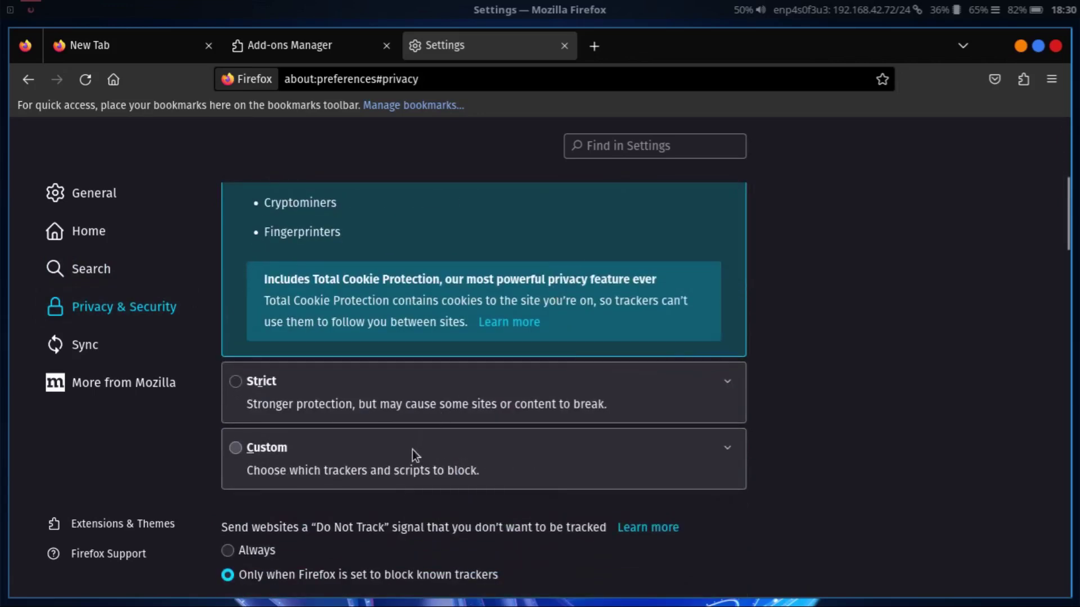
click(256, 382)
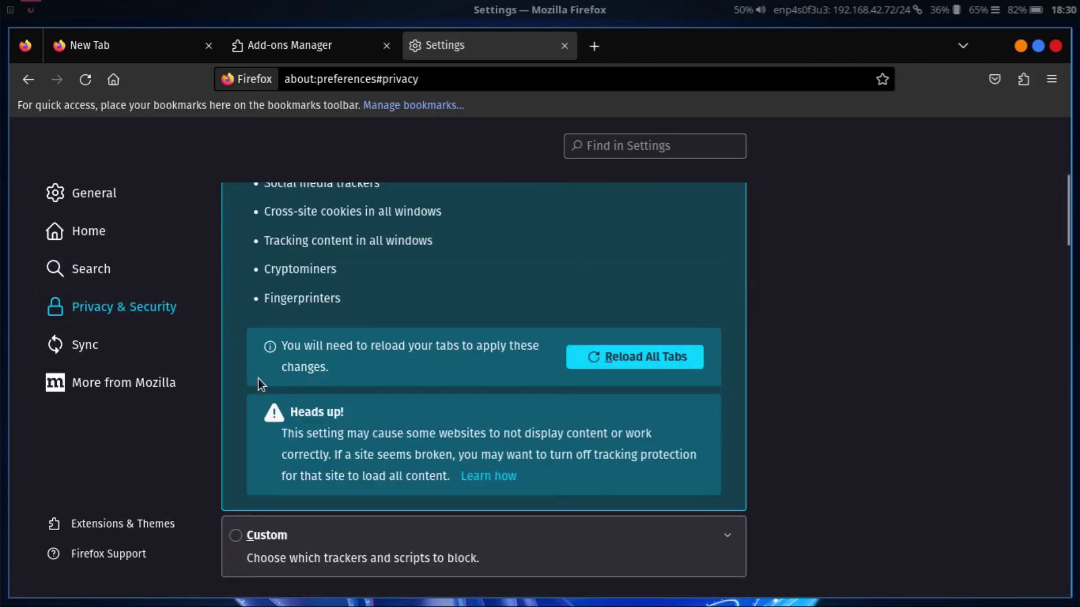
scroll(328, 433, down, 4)
click(258, 427)
Step: Turn off asking to save logins and passwords, and turn off alerts about passwords for breached websites
scroll(284, 447, down, 3)
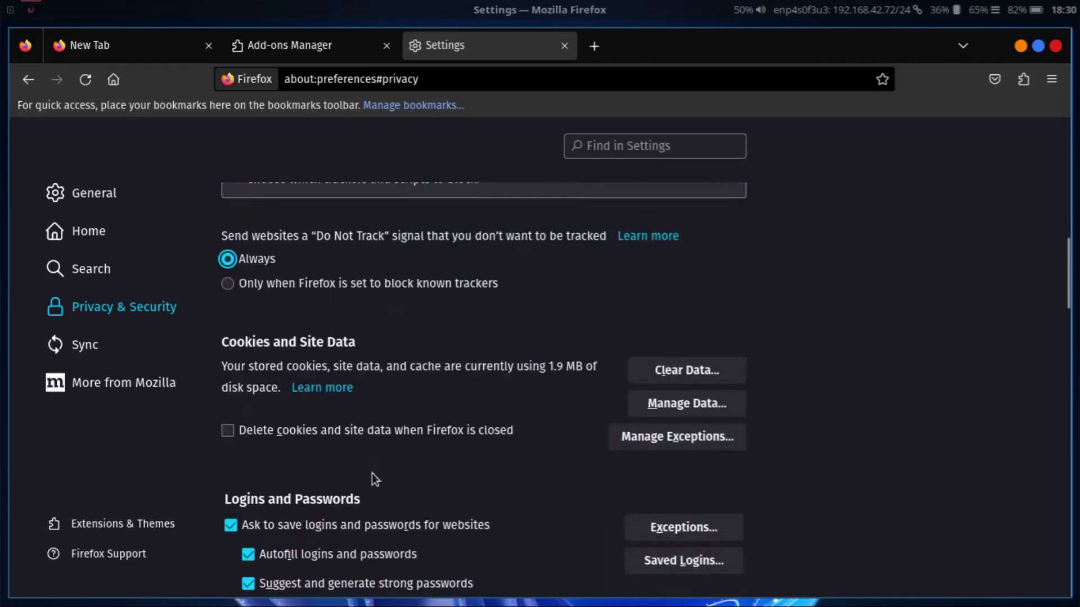
scroll(372, 473, down, 4)
click(248, 422)
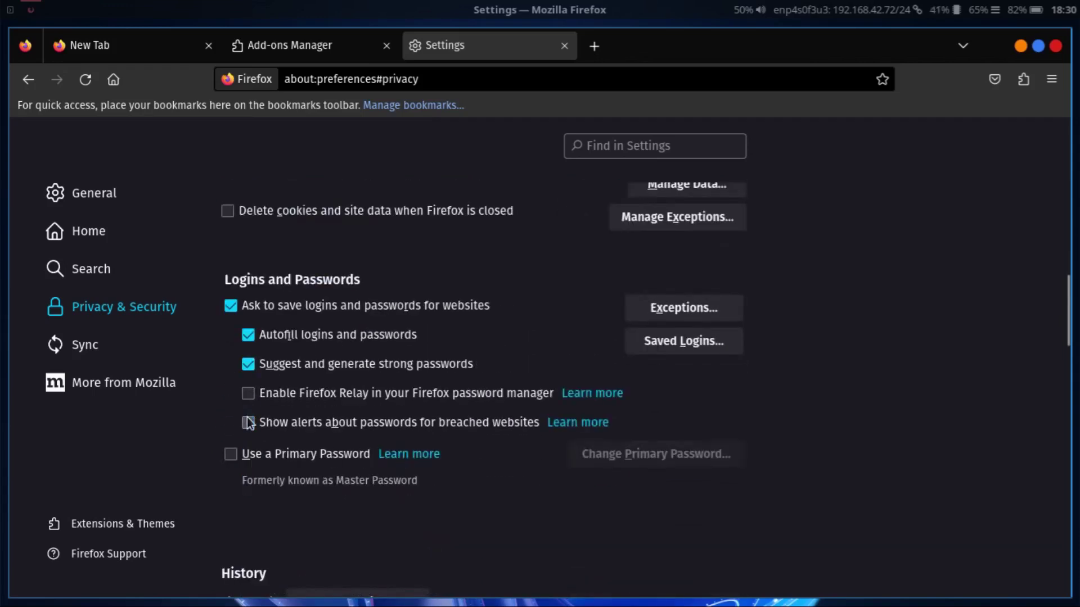
click(231, 305)
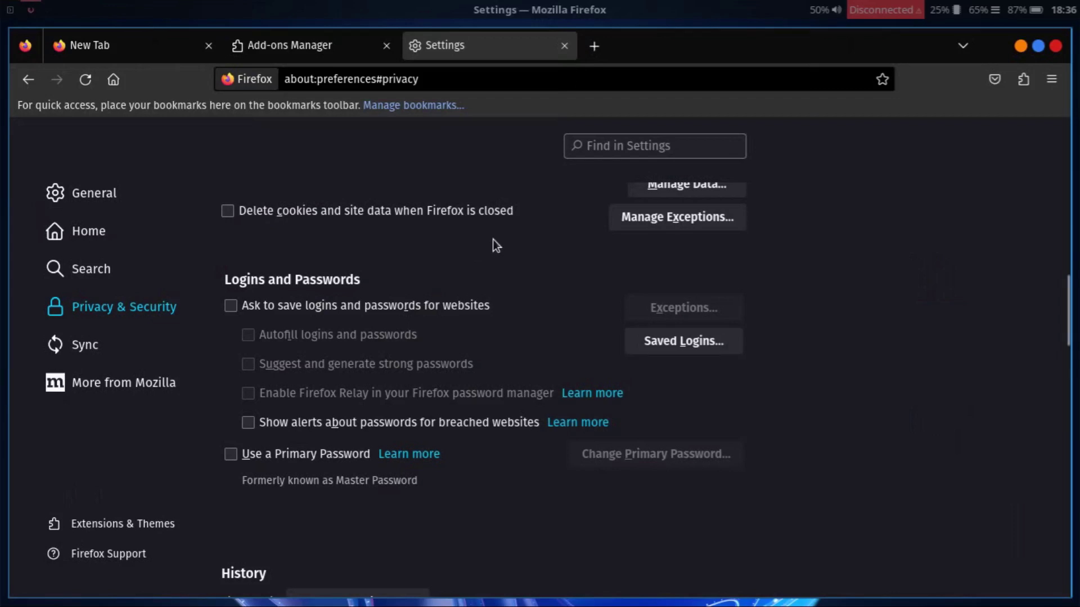
Step: In the Firefox Data Collection and Use section, stop Firefox from sending technical and interaction data to Mozilla
scroll(391, 366, down, 2)
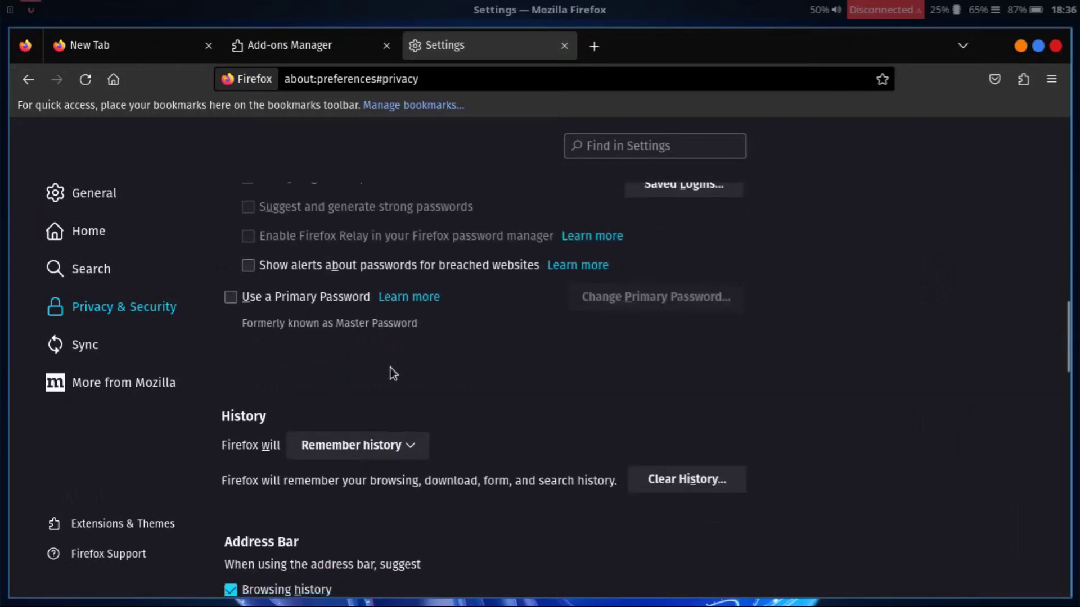
scroll(391, 367, down, 1)
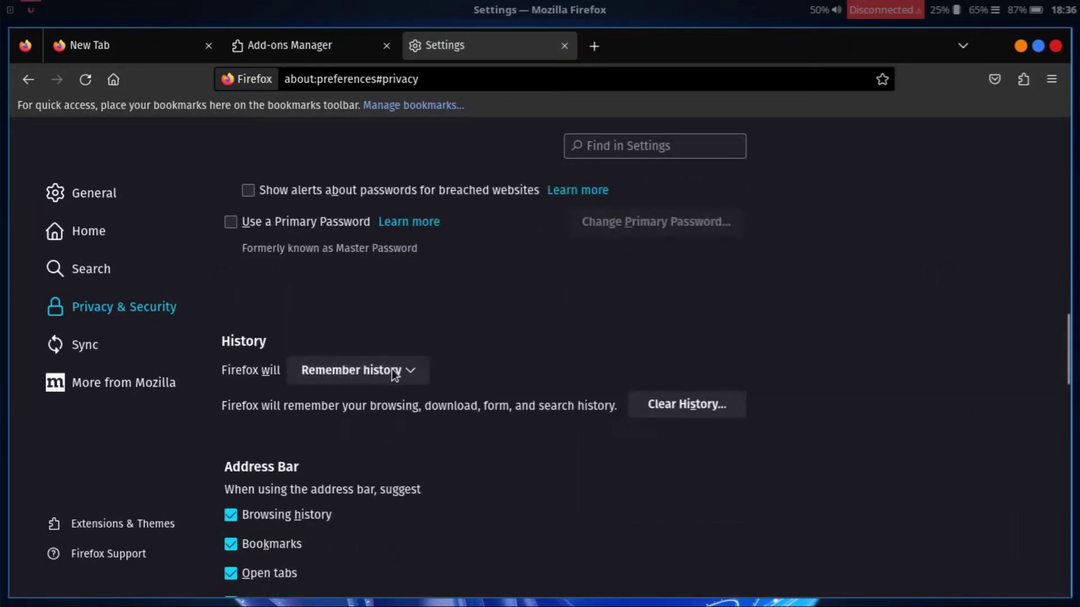
scroll(450, 369, down, 1)
scroll(452, 388, down, 2)
scroll(450, 397, down, 5)
scroll(439, 397, up, 4)
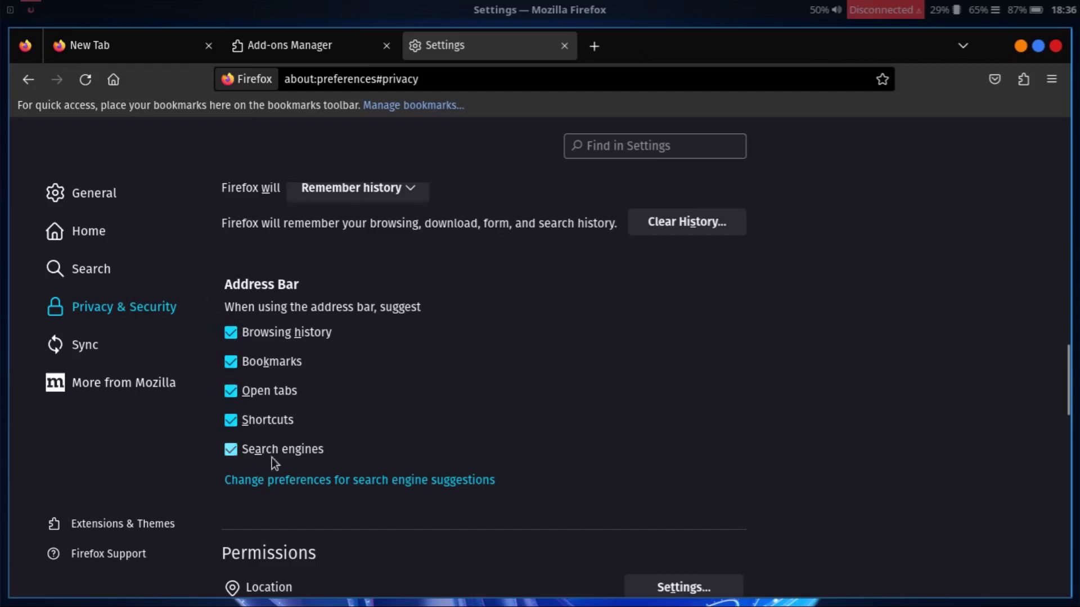
scroll(436, 423, down, 7)
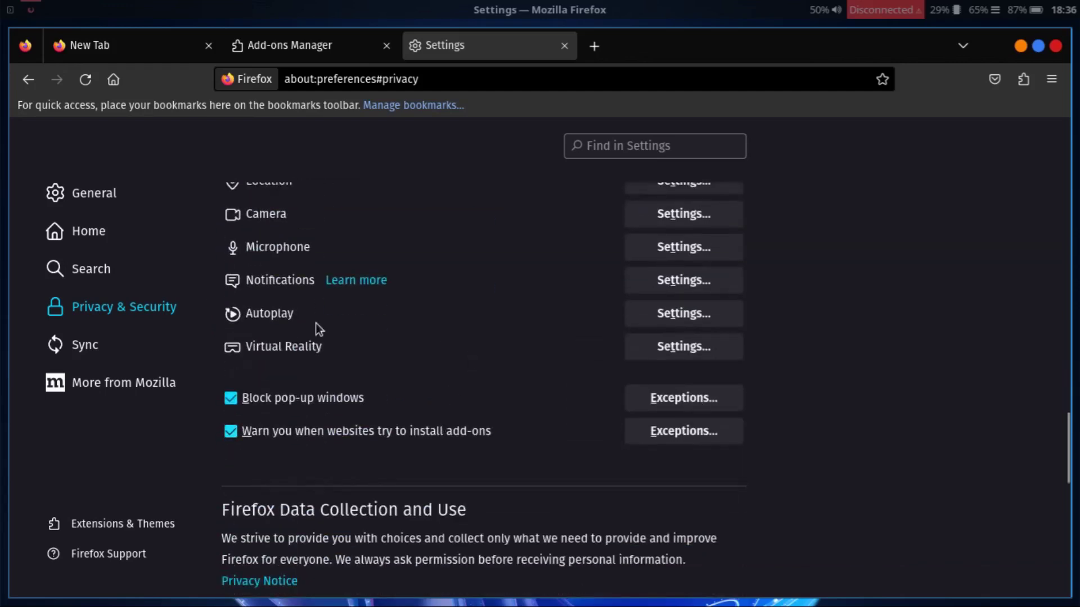
scroll(302, 422, down, 4)
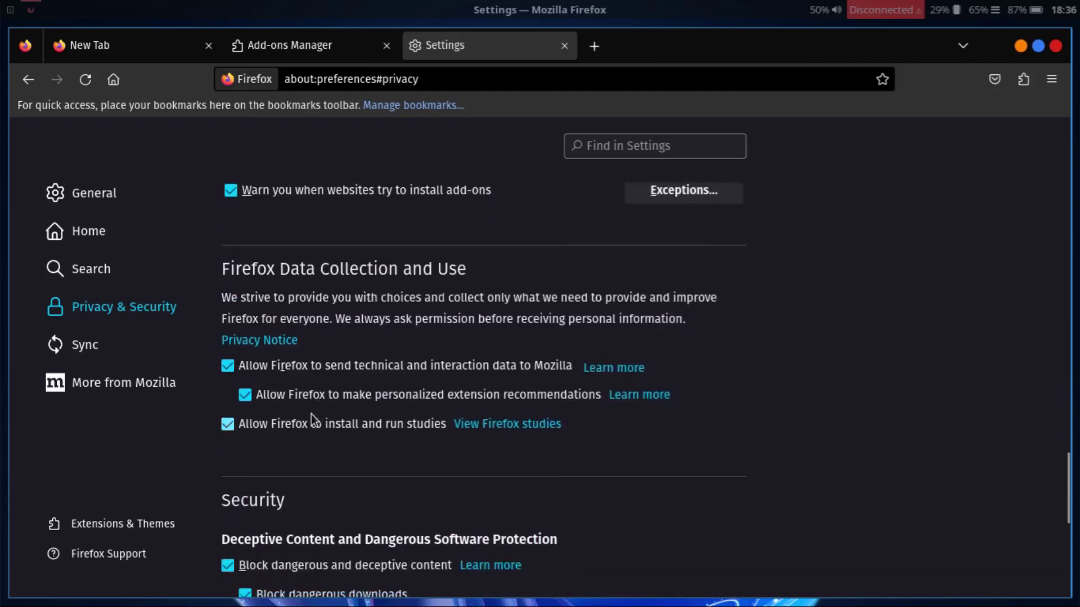
click(231, 371)
Step: In the Security section, enable HTTPS-Only Mode in all windows
scroll(339, 389, down, 6)
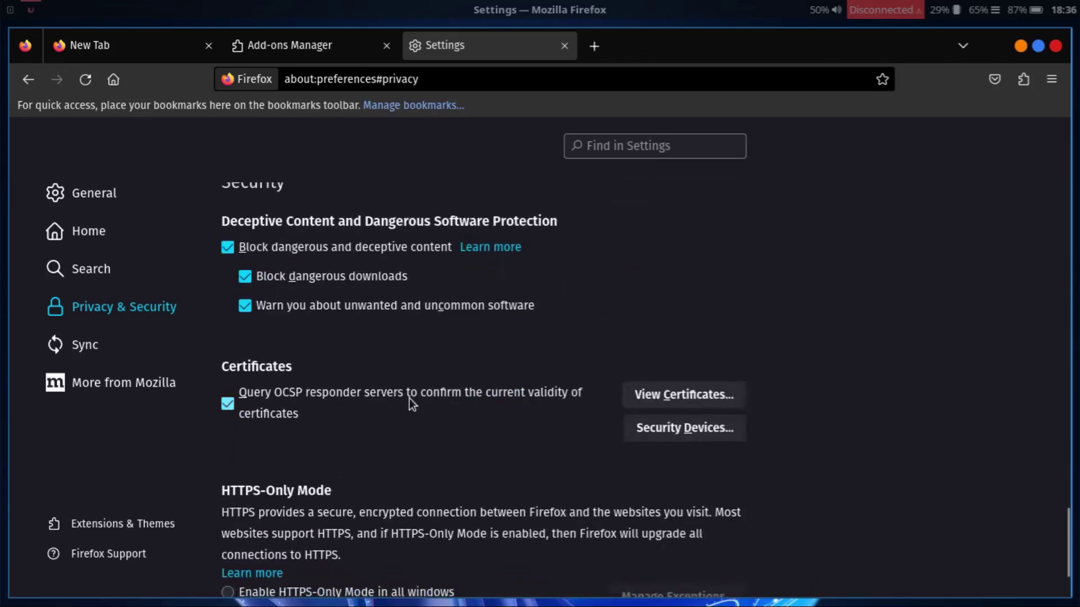
scroll(410, 400, down, 3)
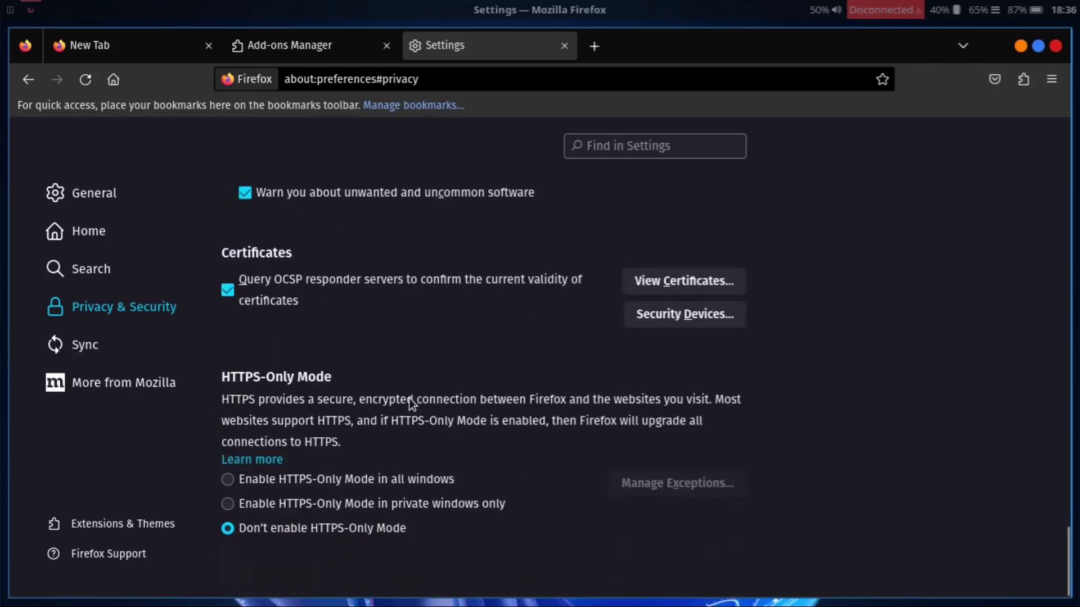
click(298, 481)
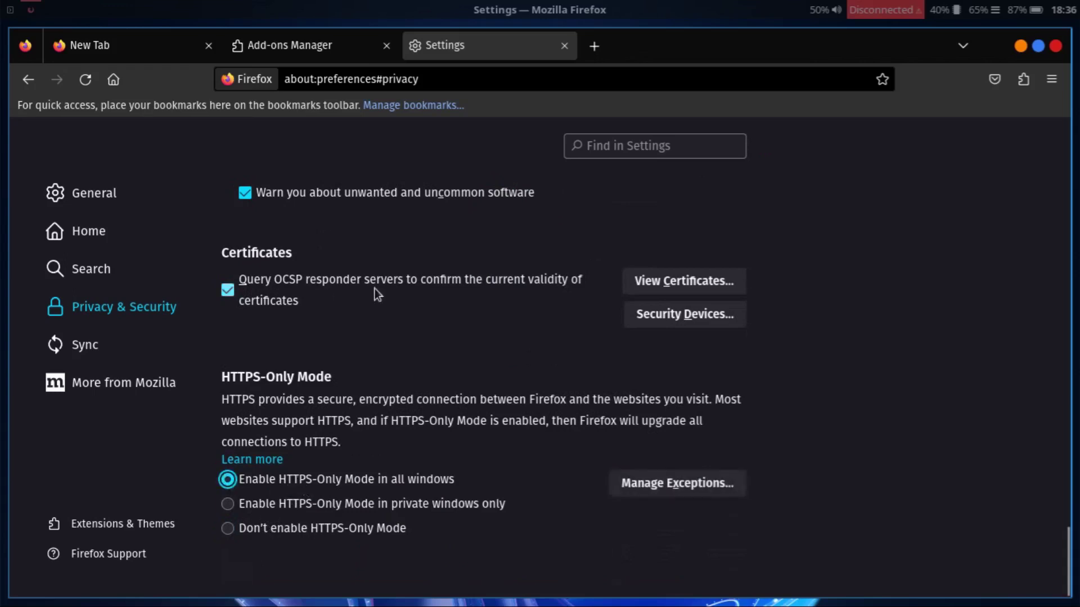
Step: Go to Extensions & Themes, close the Settings tab, and search for add-ons matching "ublock"
scroll(403, 312, up, 4)
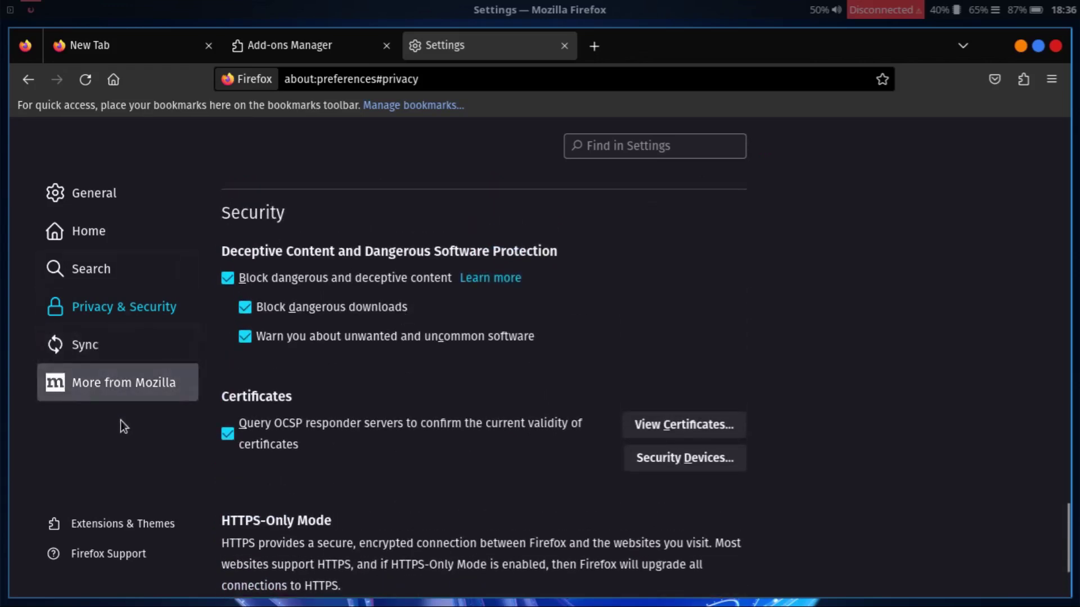
click(131, 516)
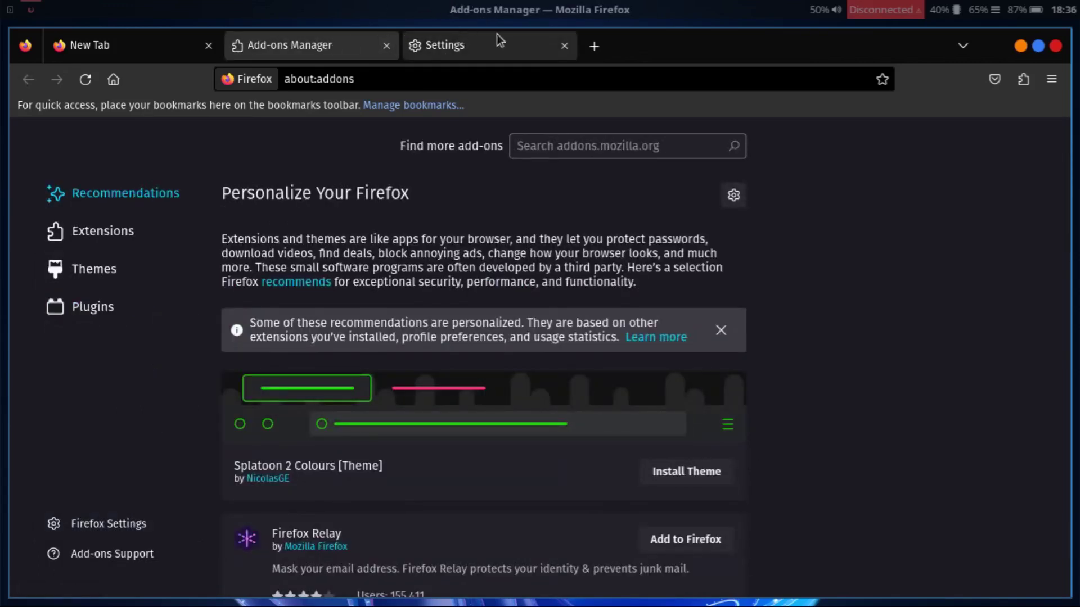
click(564, 46)
click(550, 146)
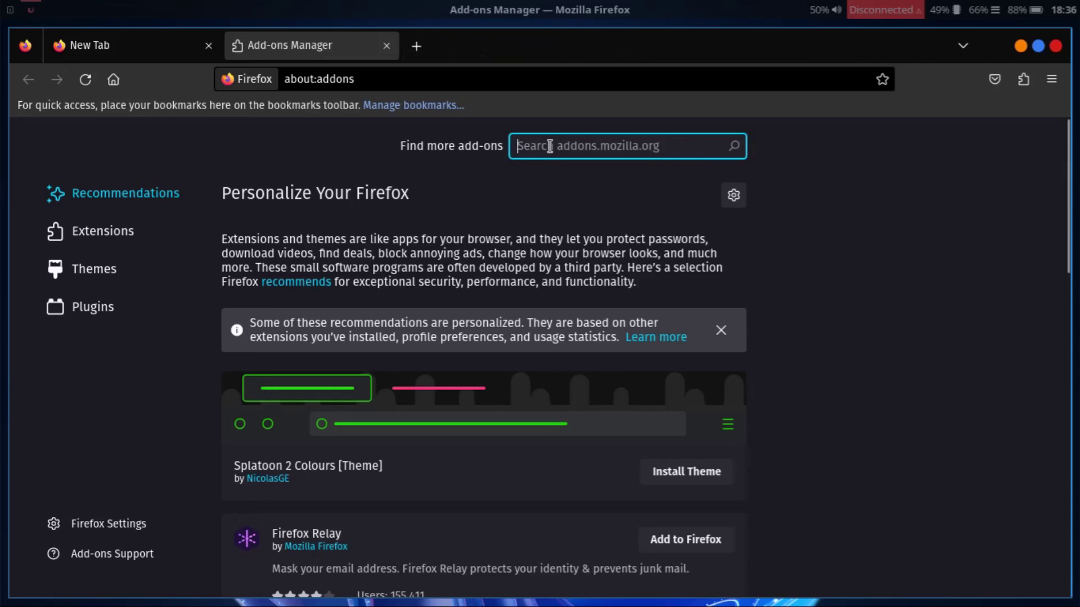
text(ubloc)
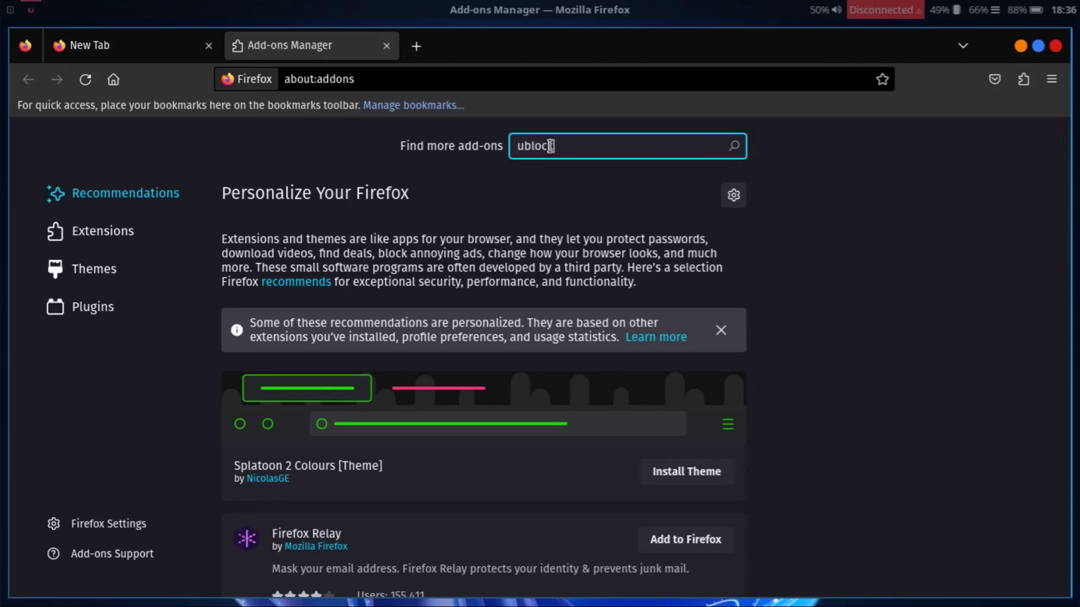
text(k)
key(Return)
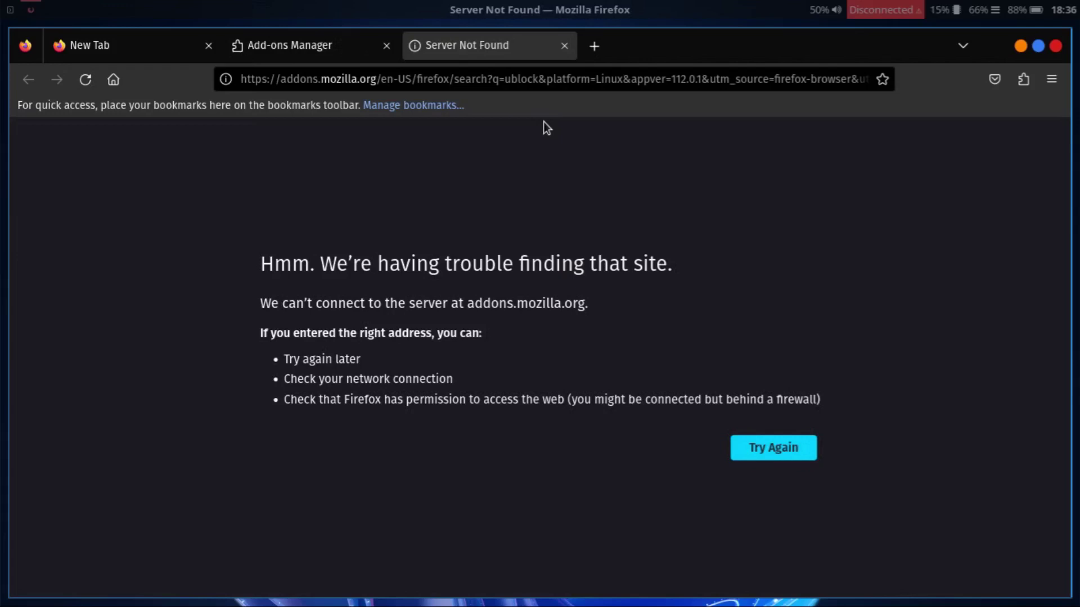
Step: Open the uBlock Origin page from the "ublock" search results and start adding the extension to Firefox
click(352, 48)
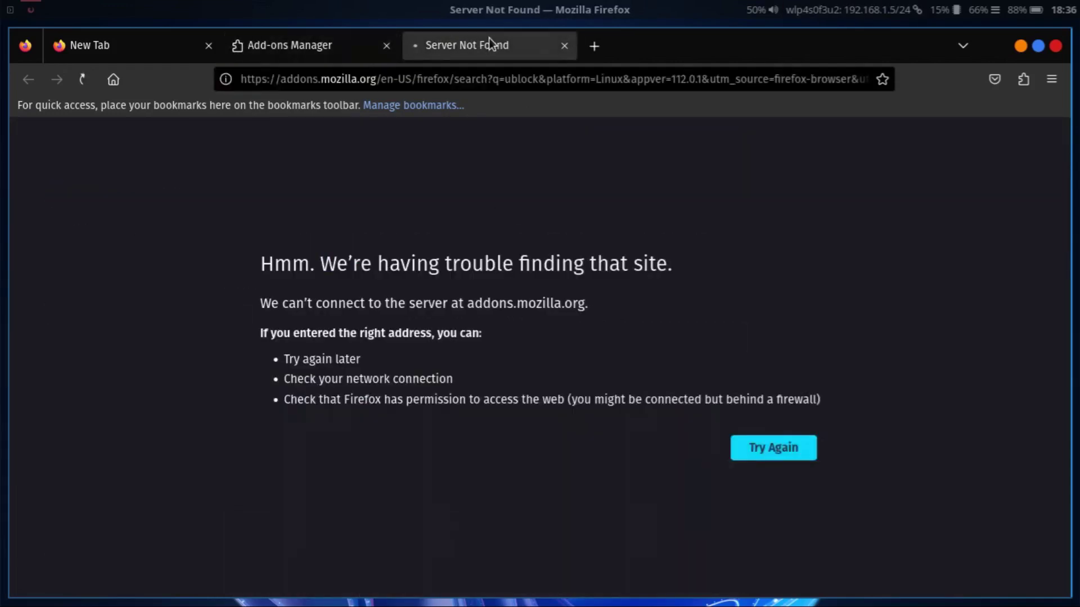
click(296, 50)
scroll(413, 310, down, 5)
scroll(413, 310, up, 5)
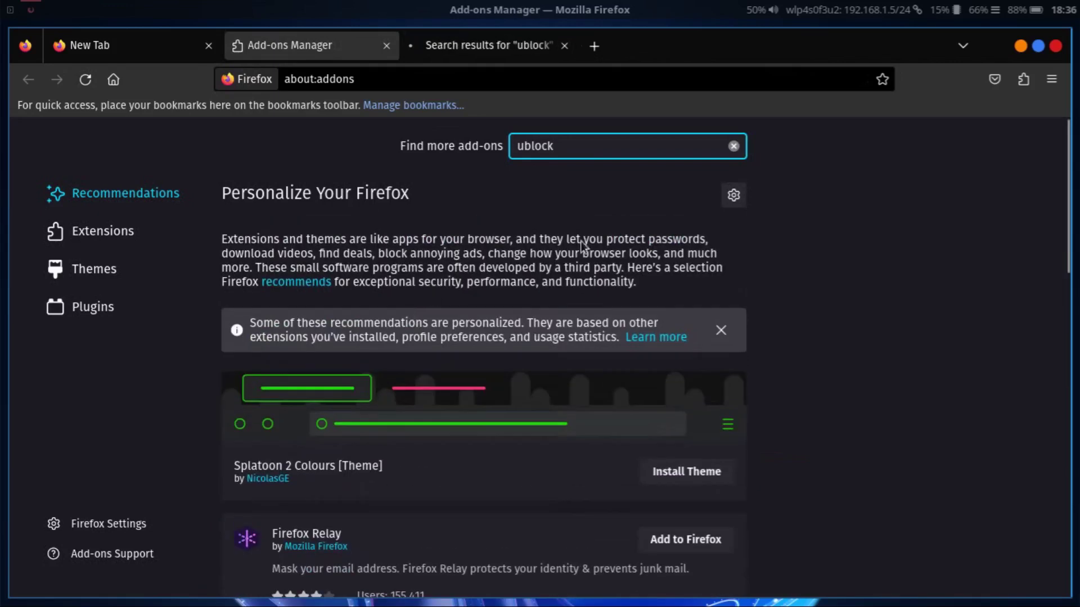
click(521, 42)
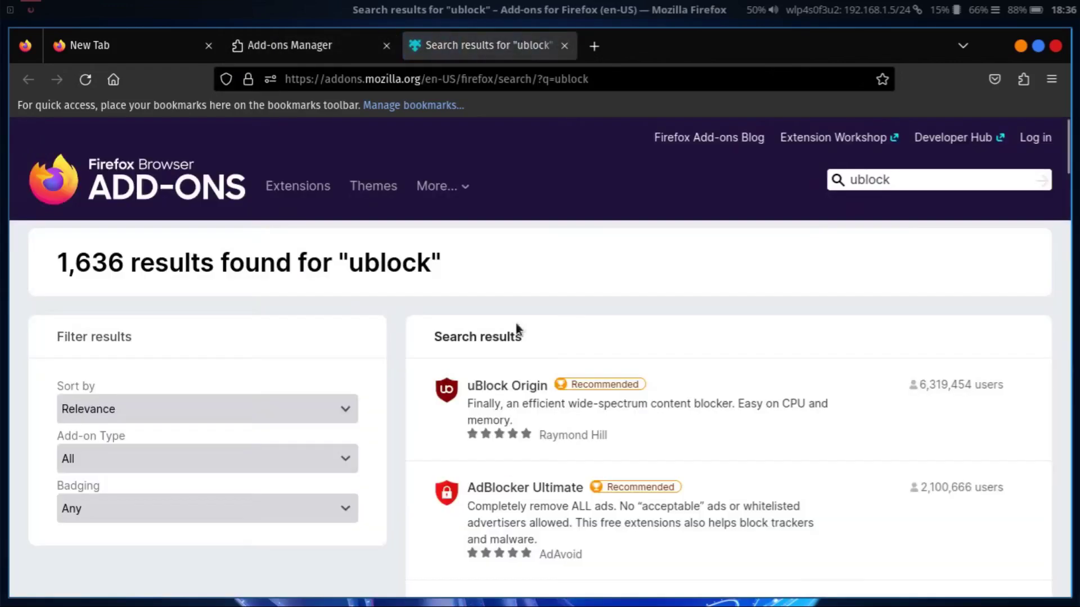
click(529, 392)
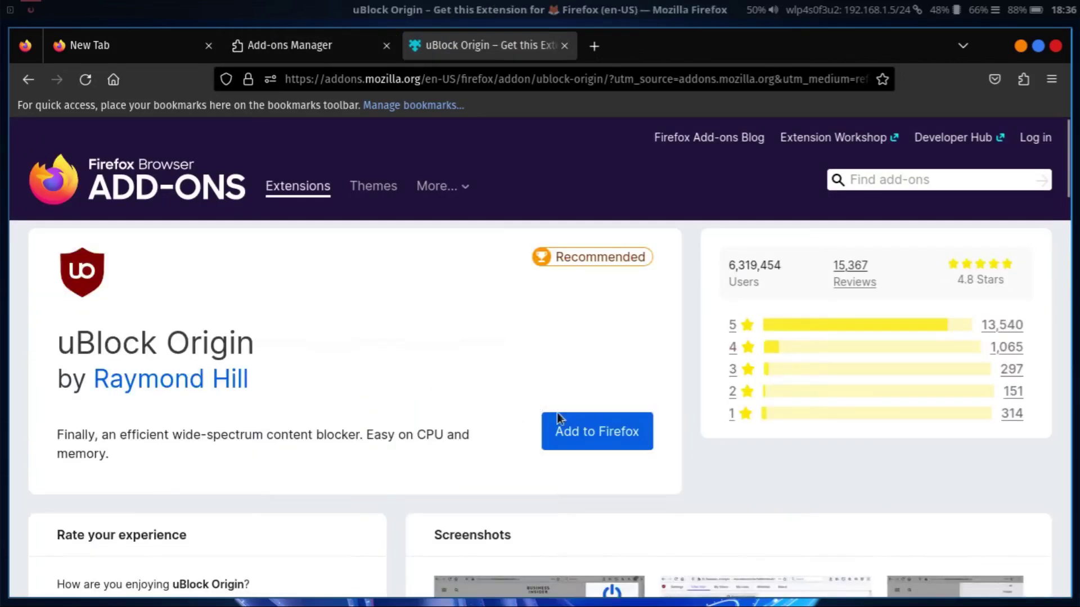
click(579, 431)
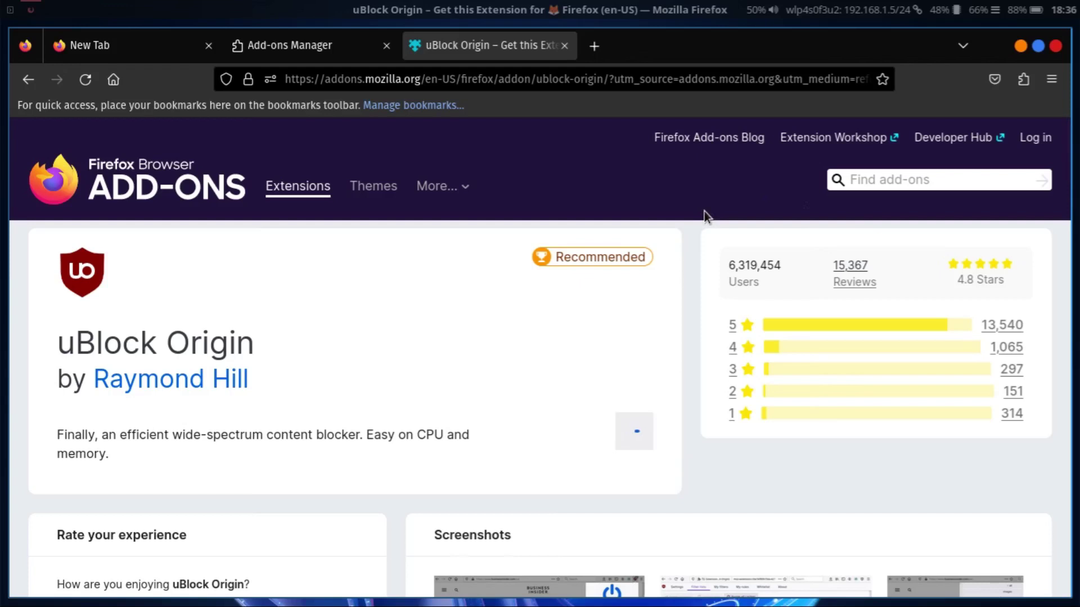
Step: Return to the Add-ons Manager and replace the search term with "multi-container" to search for that add-on
click(340, 55)
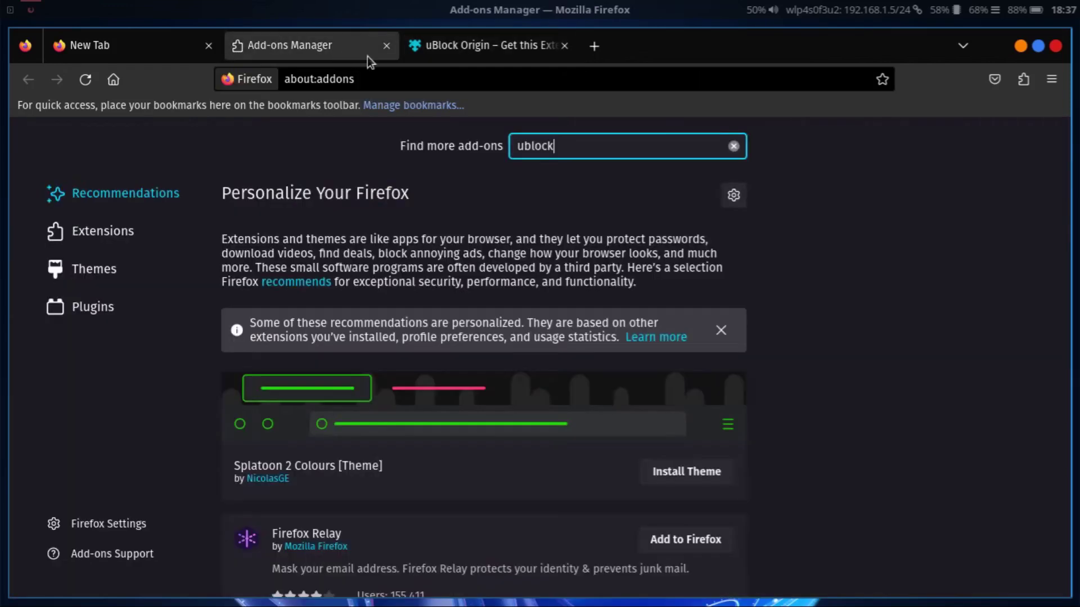
key(BackSpace)
key(BackSpace)
key(BackSpace)
key(BackSpace)
key(BackSpace)
key(BackSpace)
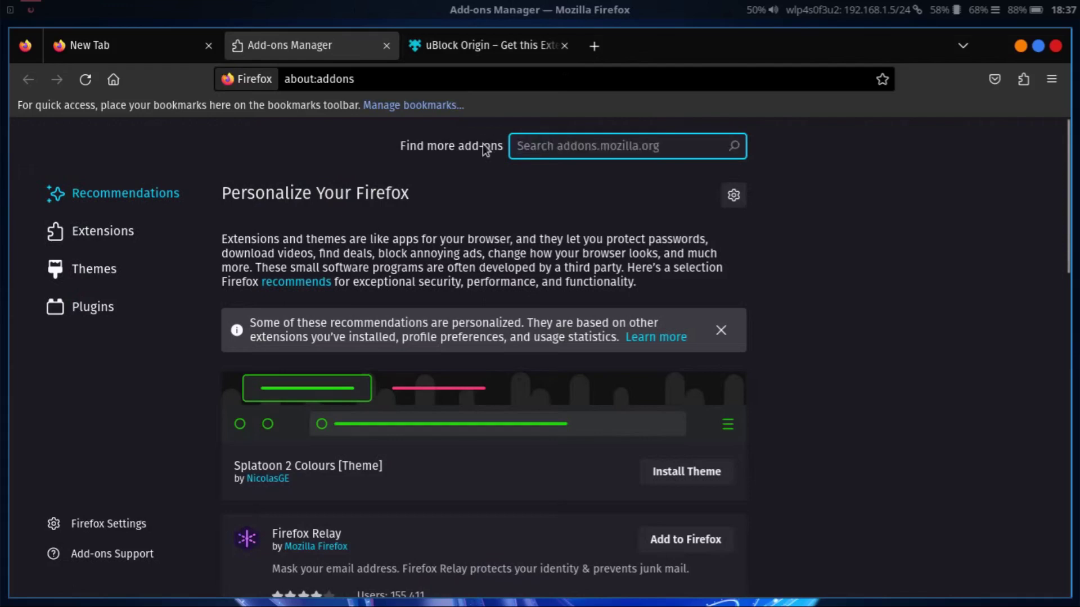
text(multi-)
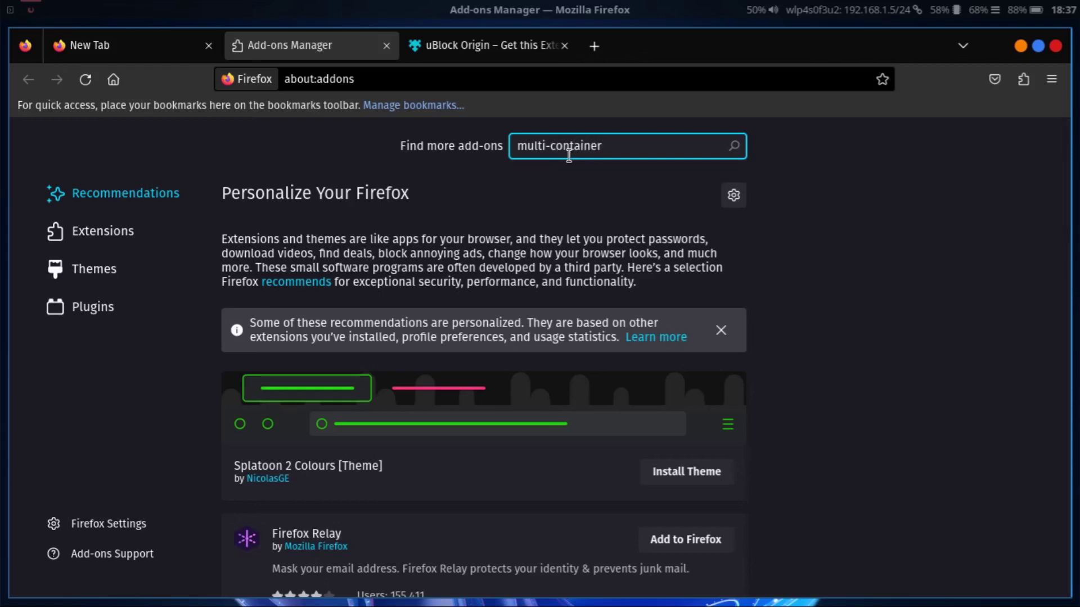
text(container)
key(Return)
Step: Open the Firefox Multi-Account Containers page from the "multi-container" search results
click(528, 53)
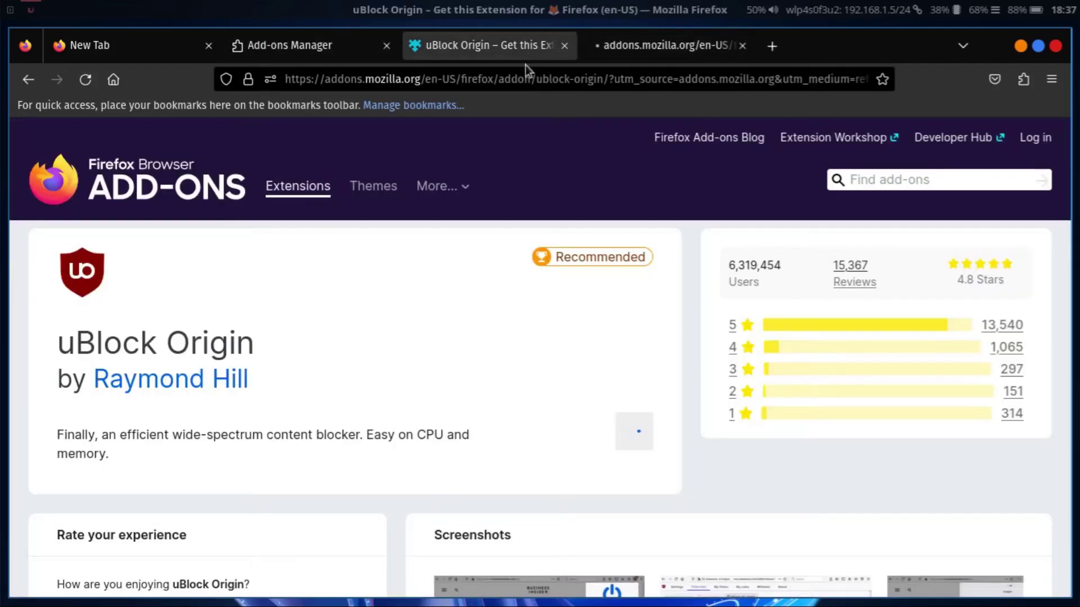
click(655, 43)
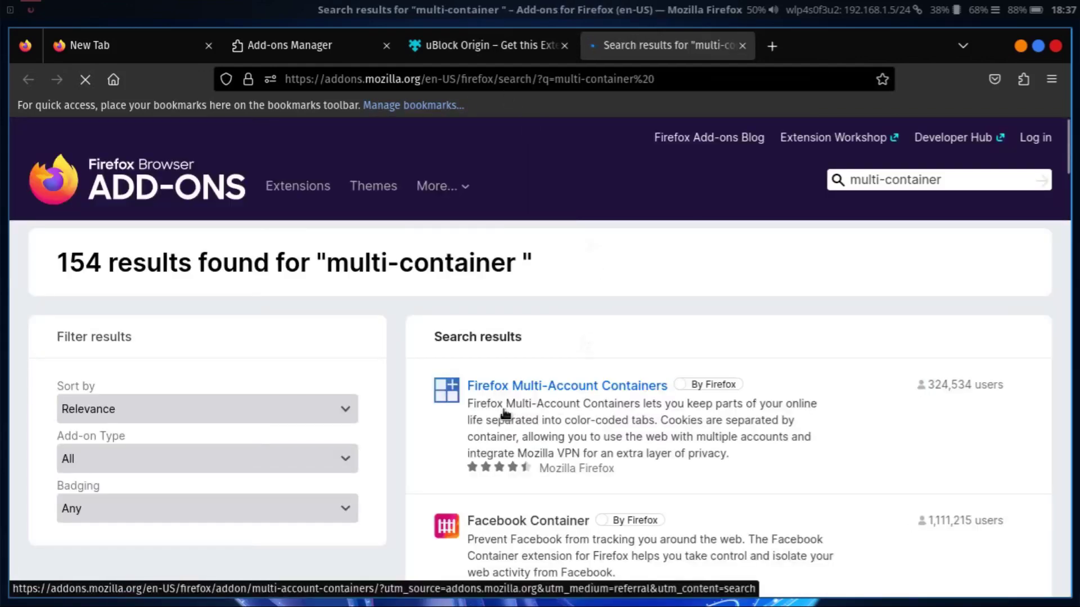
click(608, 385)
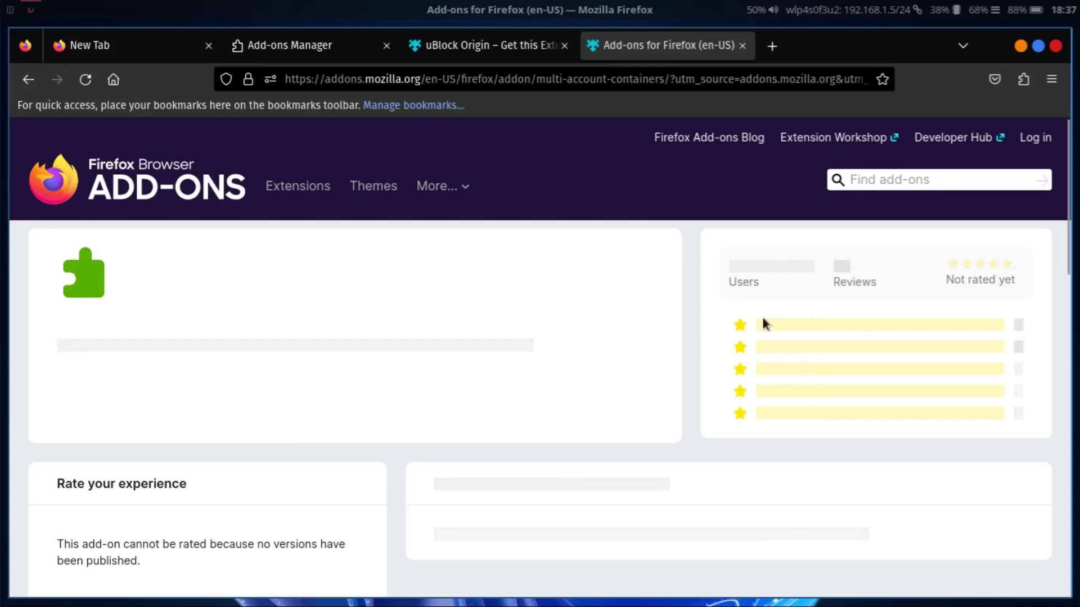
Step: Finish adding uBlock Origin and allow it to run in Private Windows
click(511, 48)
click(997, 215)
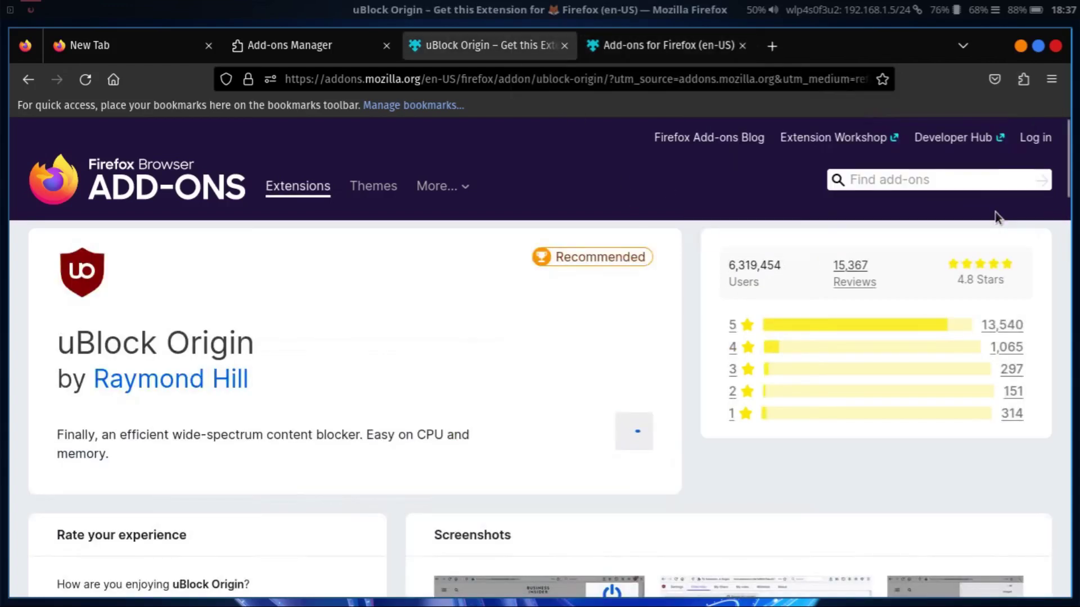
click(801, 164)
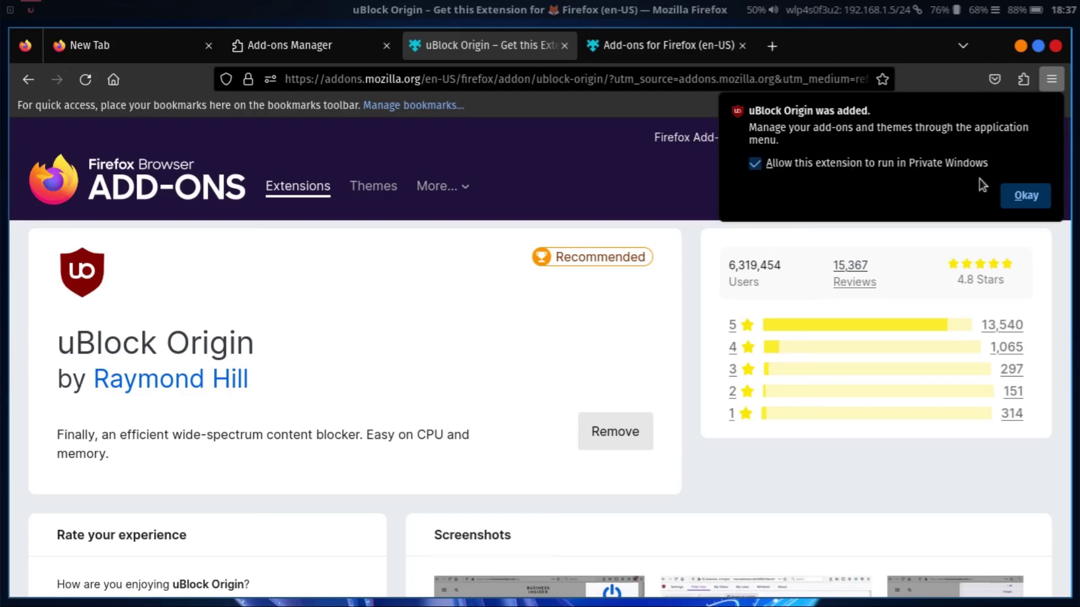
click(1023, 196)
Step: Reload the Firefox Multi-Account Containers page, add the extension to Firefox, and dismiss the confirmation
click(693, 43)
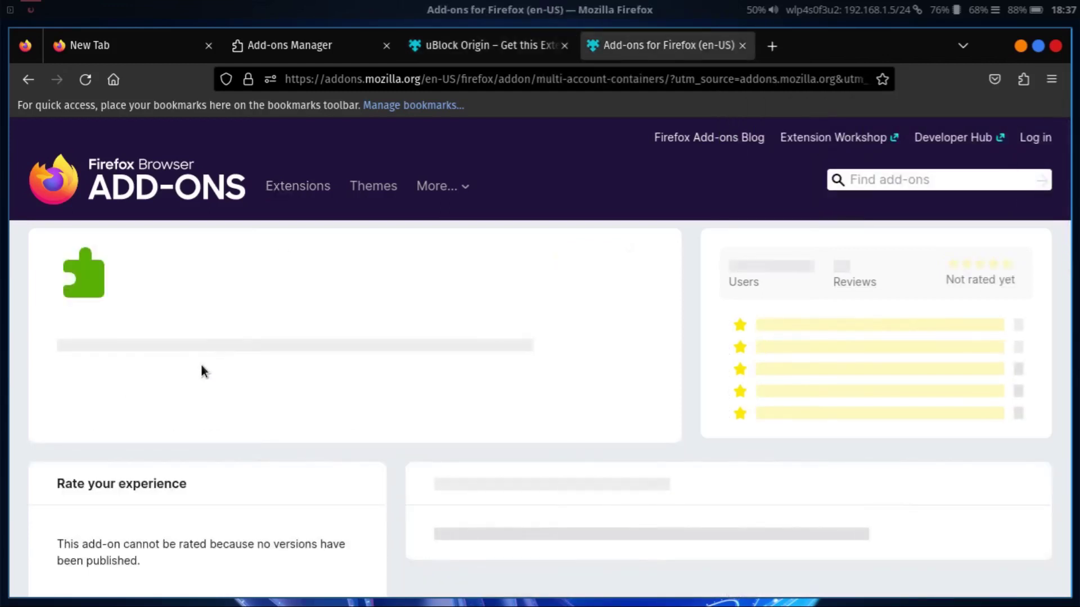
click(86, 80)
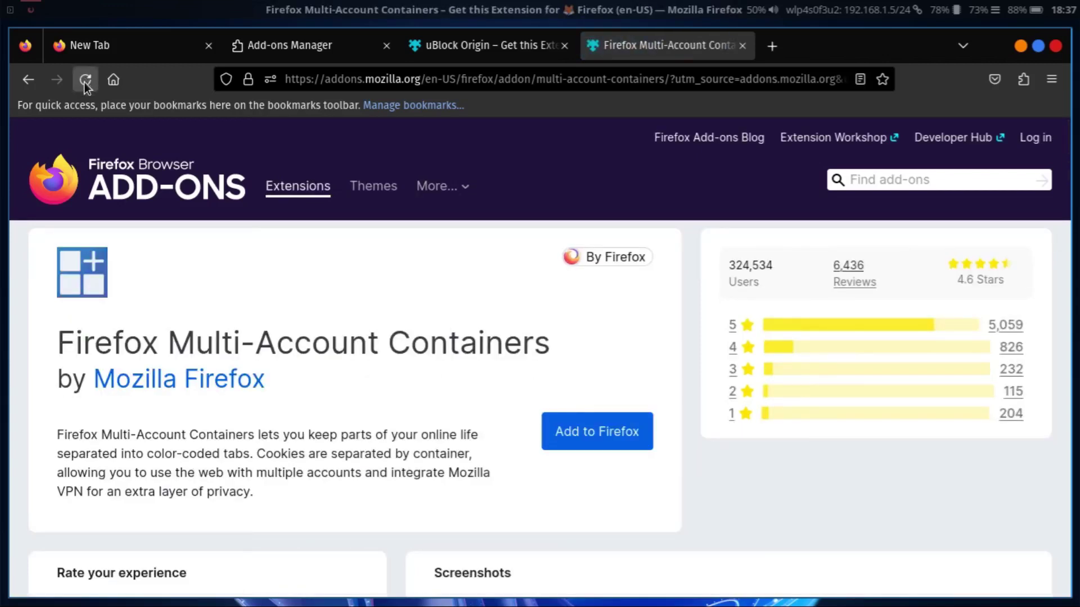
click(621, 434)
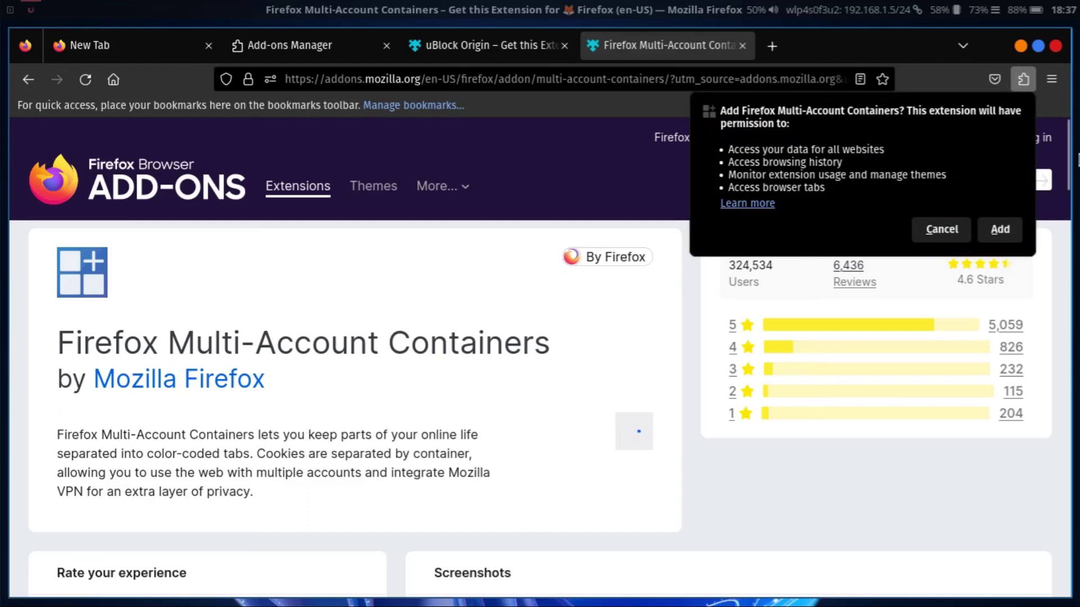
click(1000, 228)
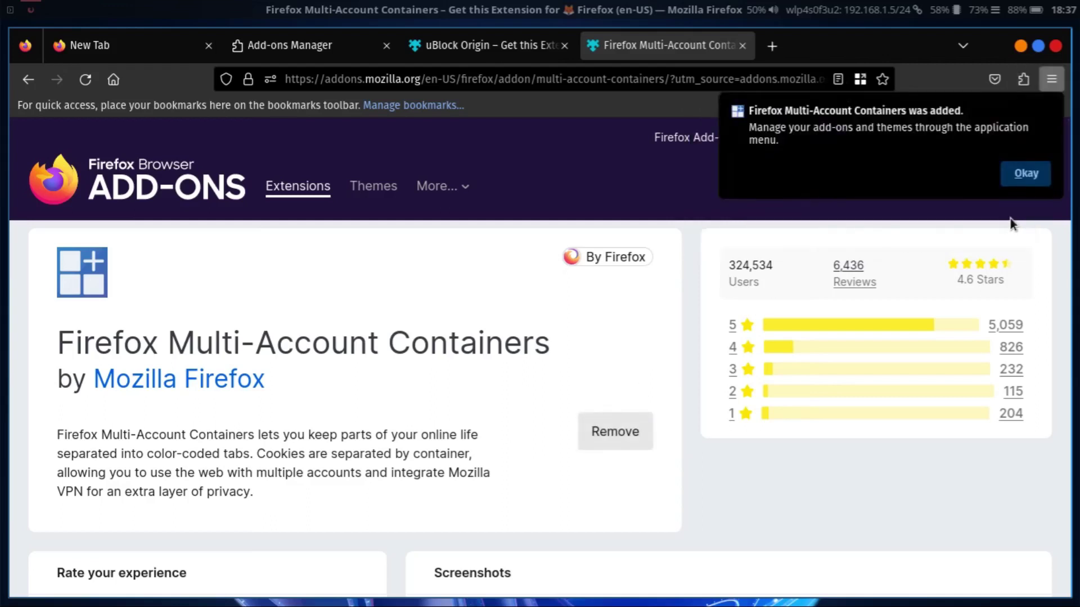
click(1033, 175)
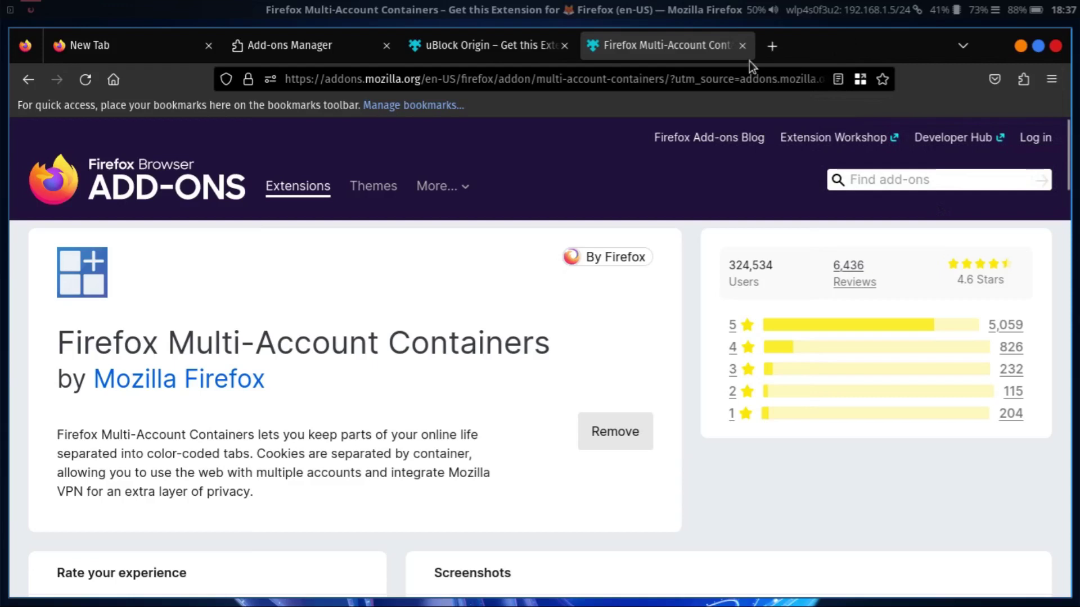
Step: Close both extension pages and the Add-ons Manager, and open a new tab
click(743, 45)
click(564, 45)
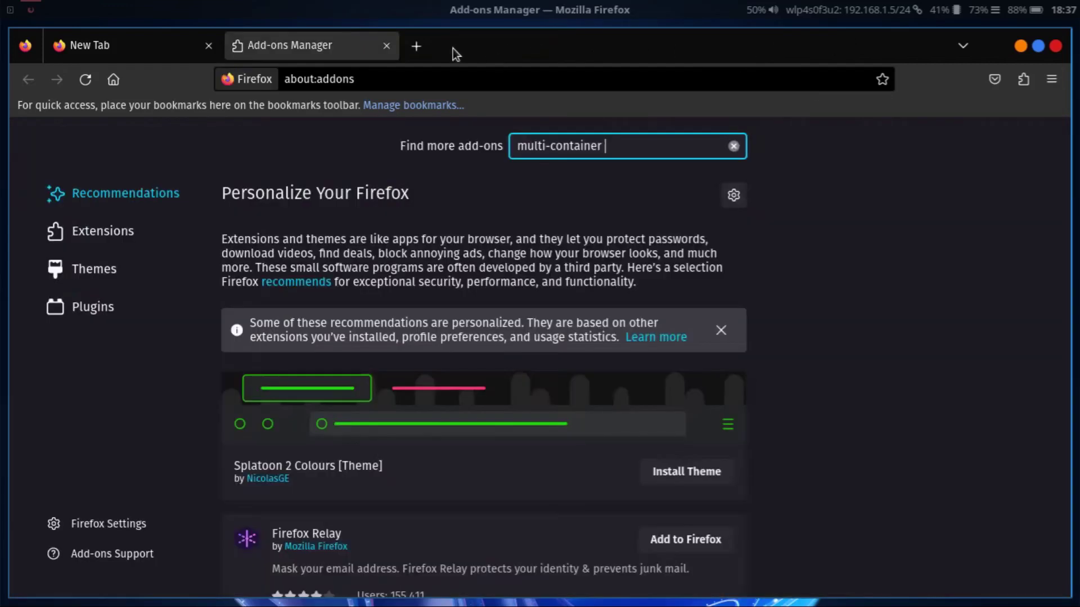
click(416, 46)
click(387, 45)
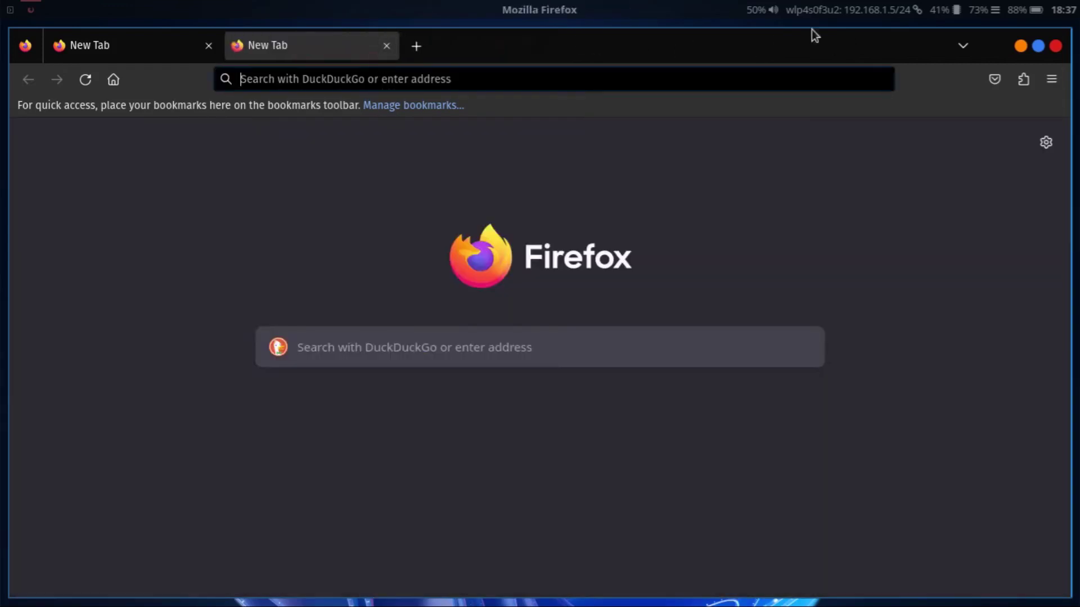
Step: Open Firefox Multi-Account Containers, go through its introduction, and decline both container syncing and the Mozilla VPN integration
click(1023, 80)
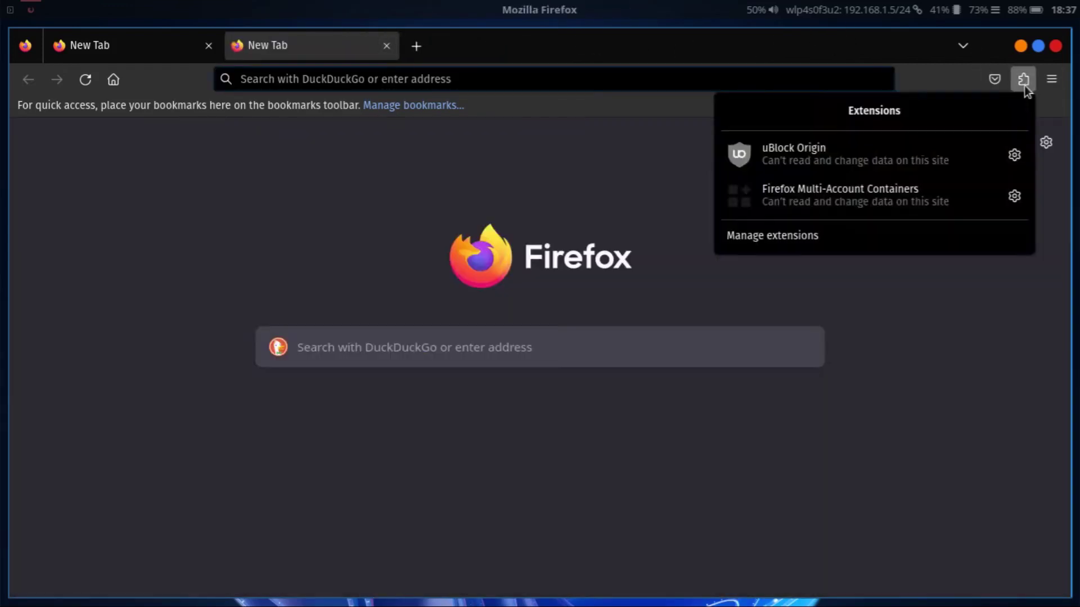
click(928, 198)
click(957, 379)
click(960, 379)
click(962, 380)
click(963, 380)
click(960, 380)
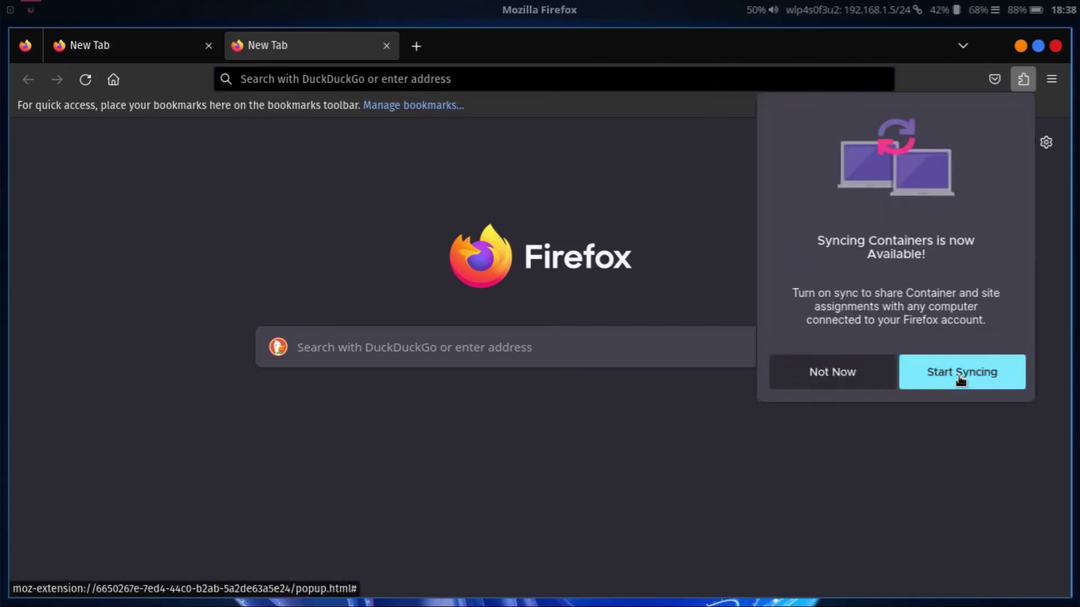
click(843, 379)
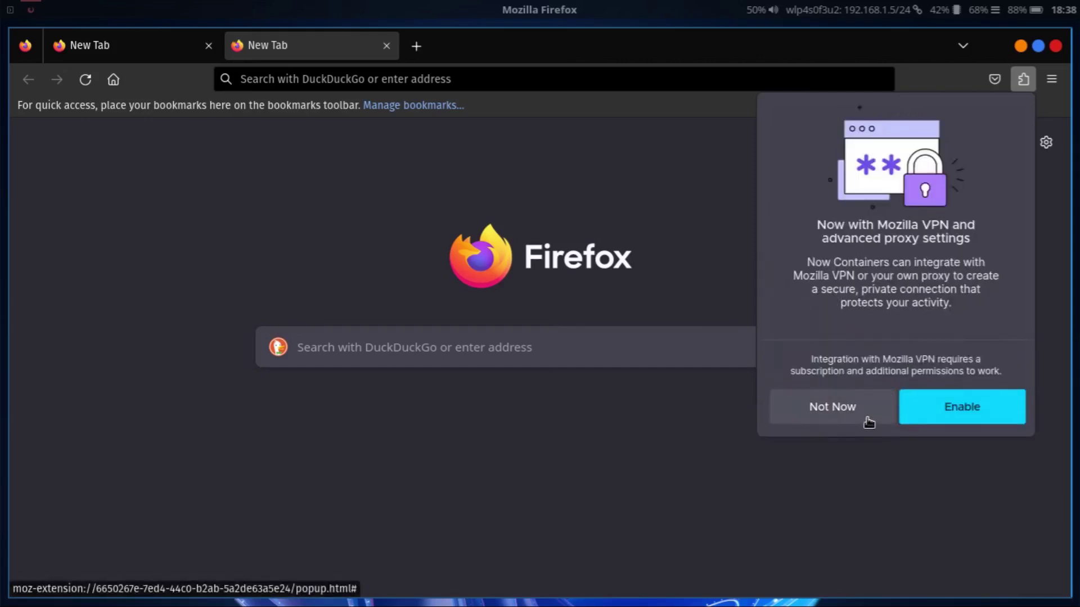
click(866, 420)
Step: Look through the container management list and the containers available for opening a new tab, and close the extension's popup
click(899, 466)
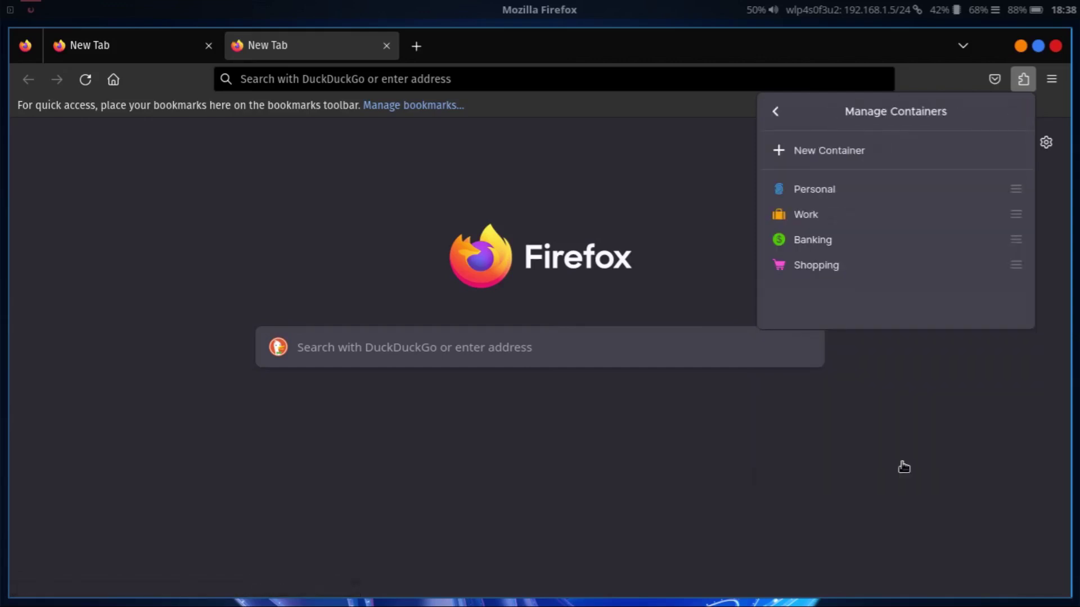
click(776, 112)
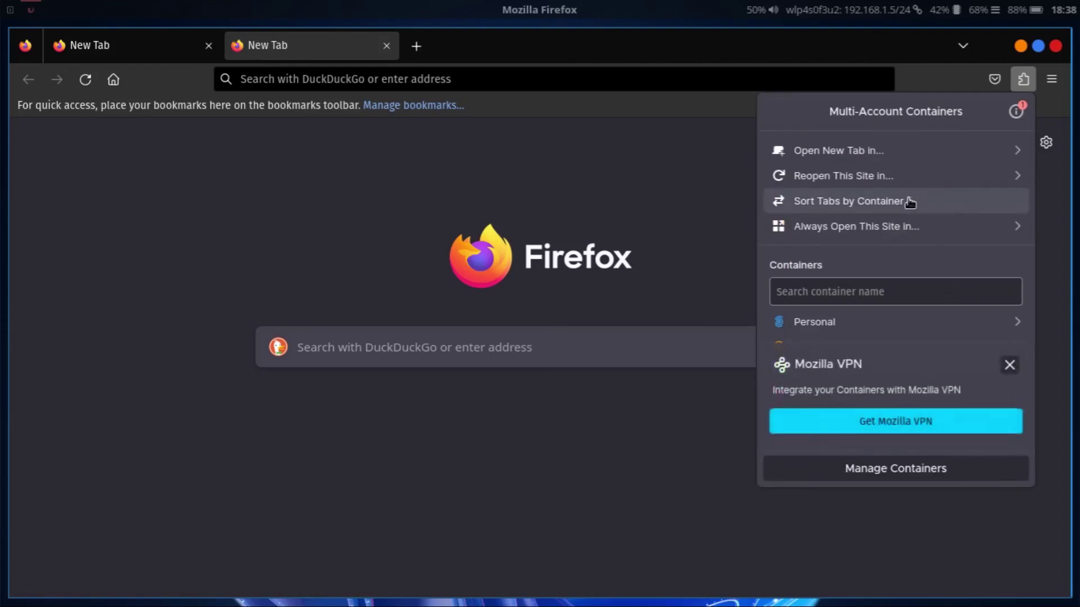
click(933, 154)
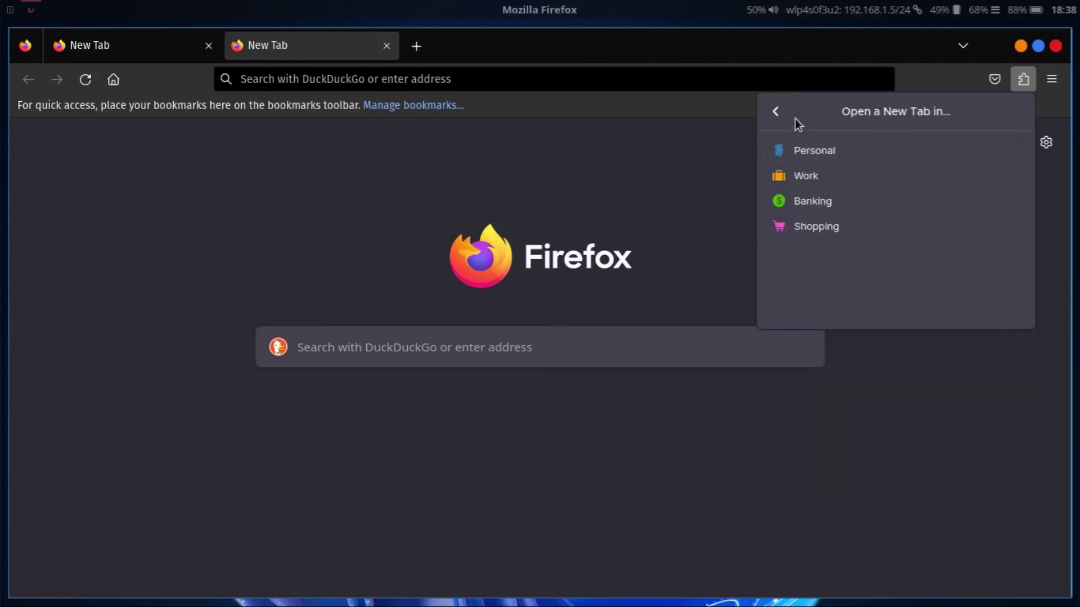
click(776, 112)
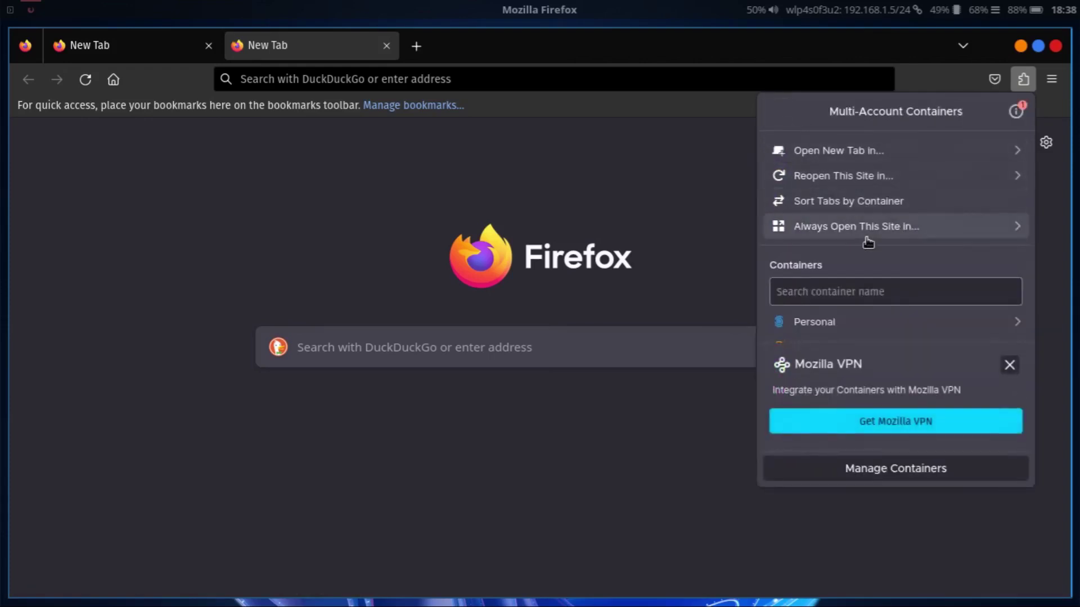
click(655, 223)
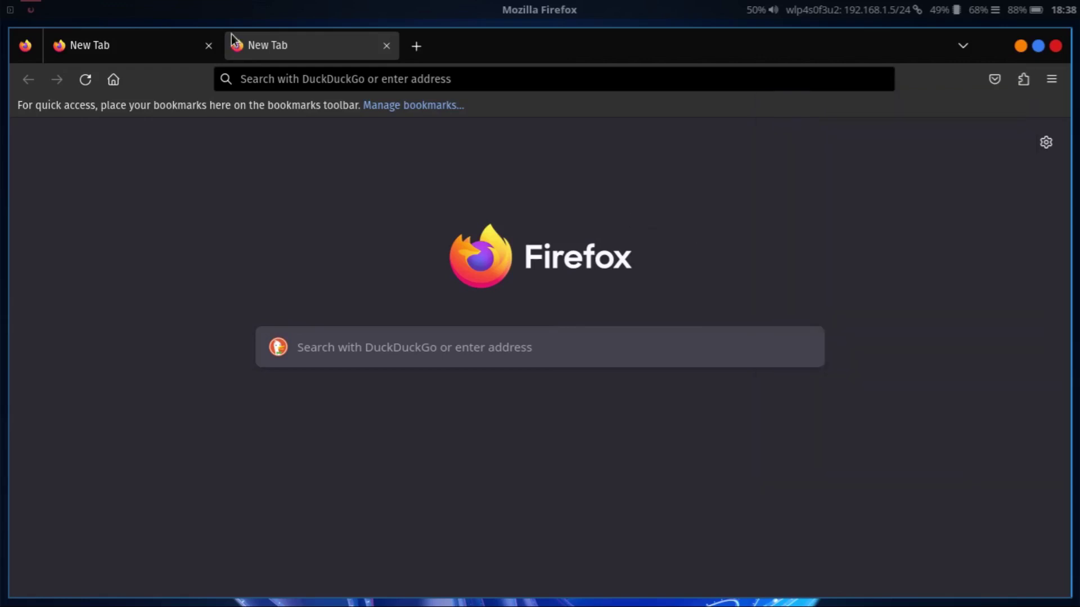
Step: Examine the details, preferences and permissions of Firefox Multi-Account Containers in the Add-ons Manager, and return to the extensions list
key(ctrl+shift+a)
click(147, 232)
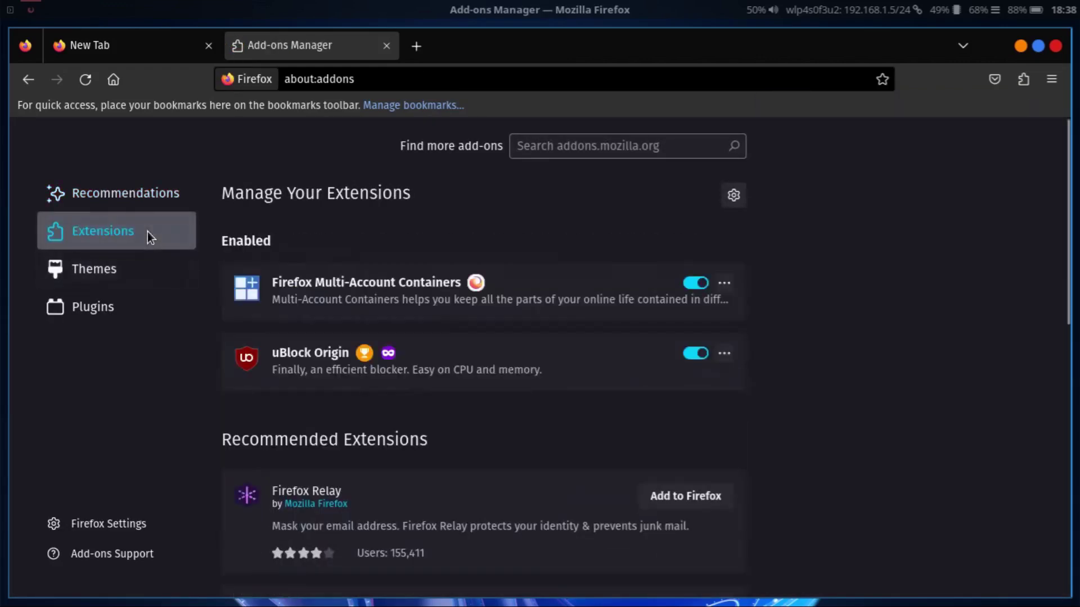
click(309, 279)
scroll(397, 336, down, 5)
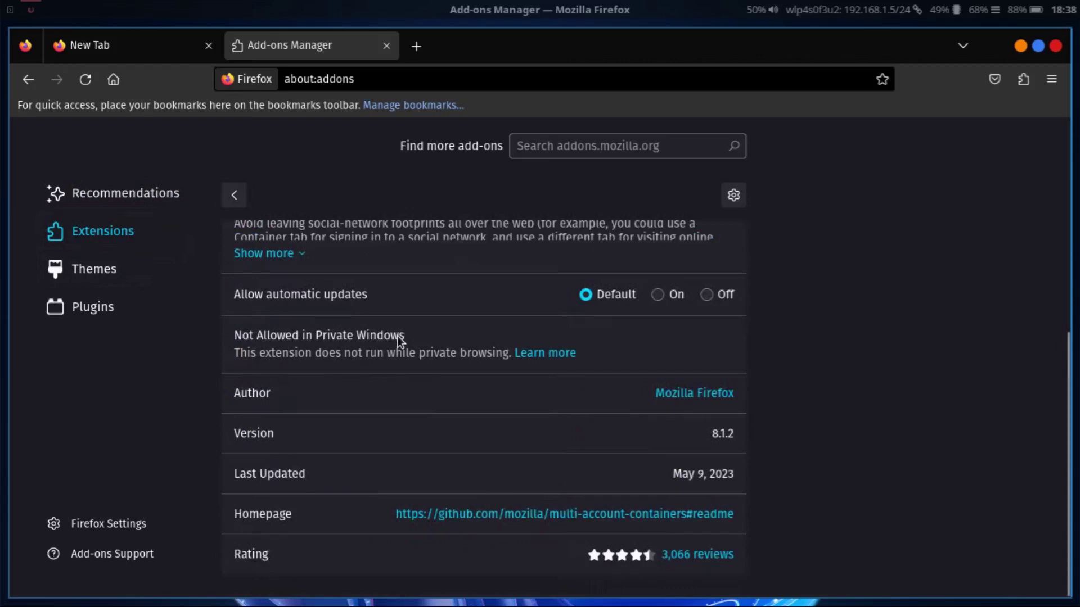
scroll(397, 336, up, 5)
click(356, 324)
scroll(415, 334, down, 10)
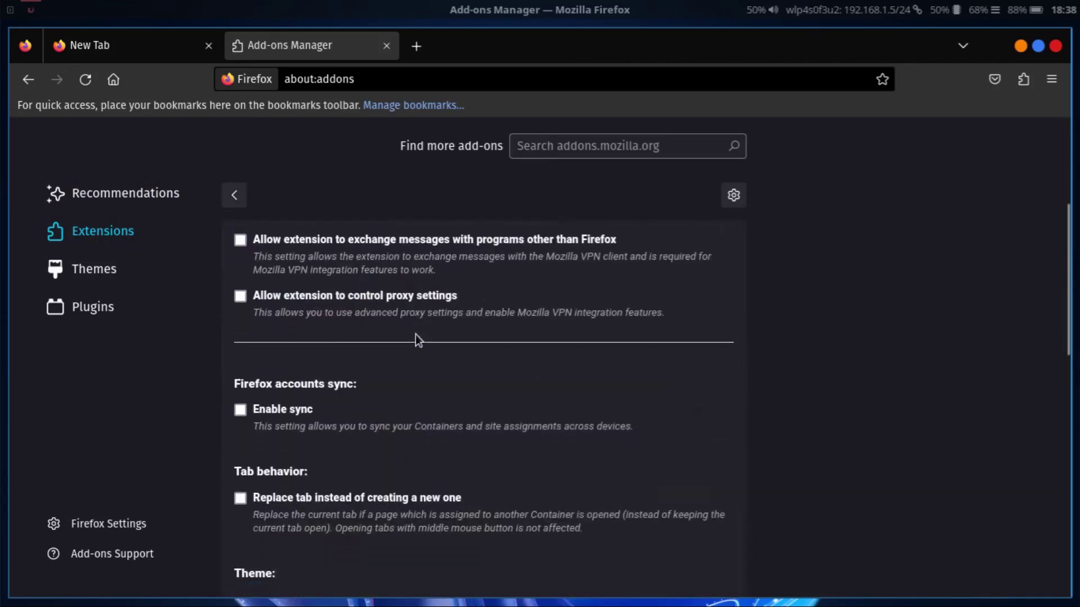
scroll(415, 334, up, 10)
scroll(416, 334, down, 5)
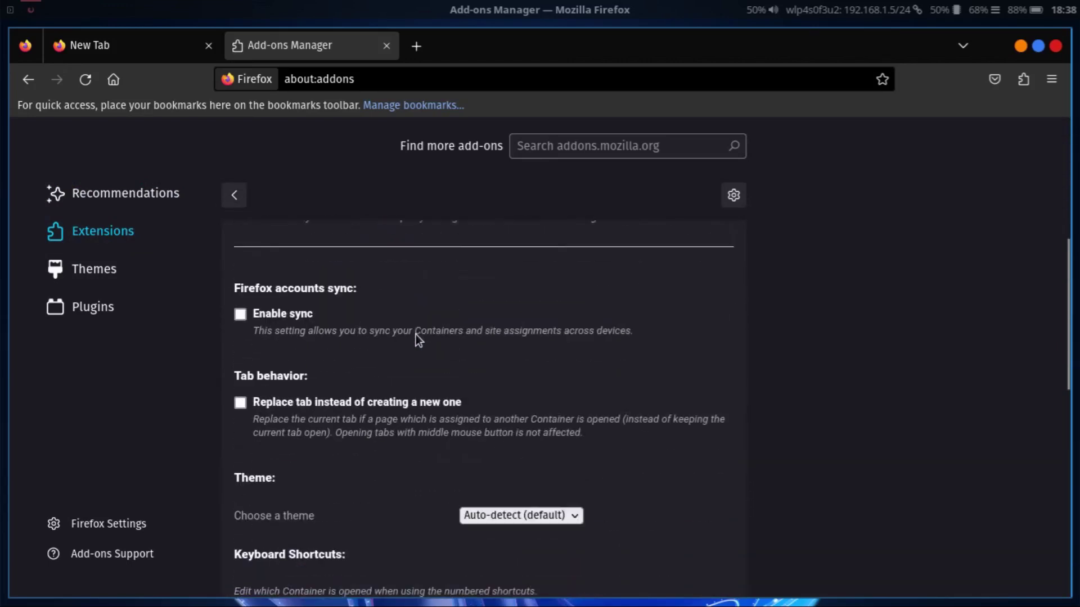
scroll(416, 334, down, 5)
scroll(416, 334, up, 10)
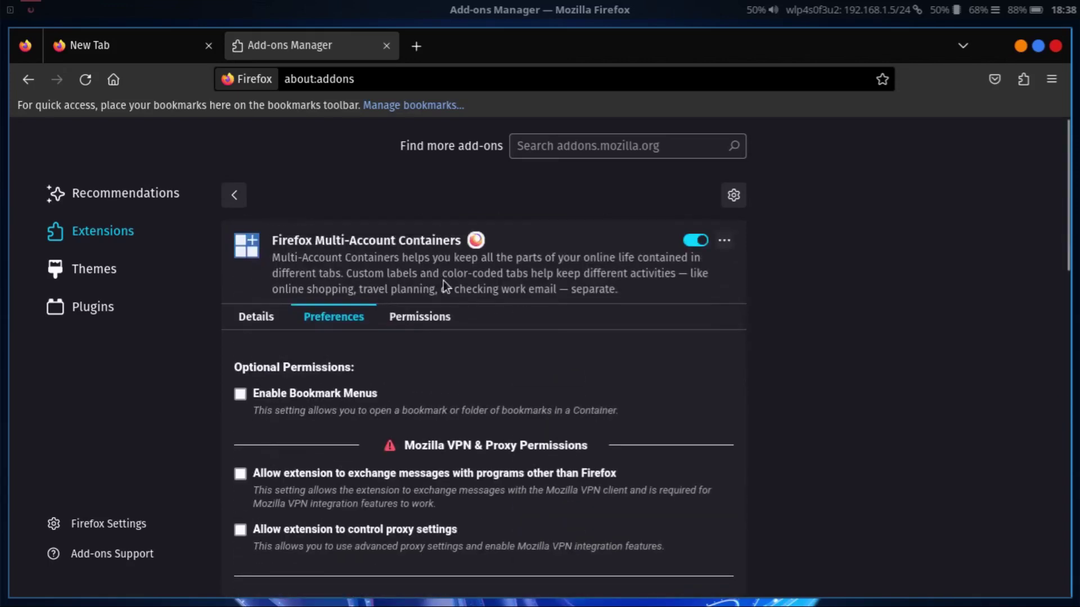
click(435, 318)
click(280, 312)
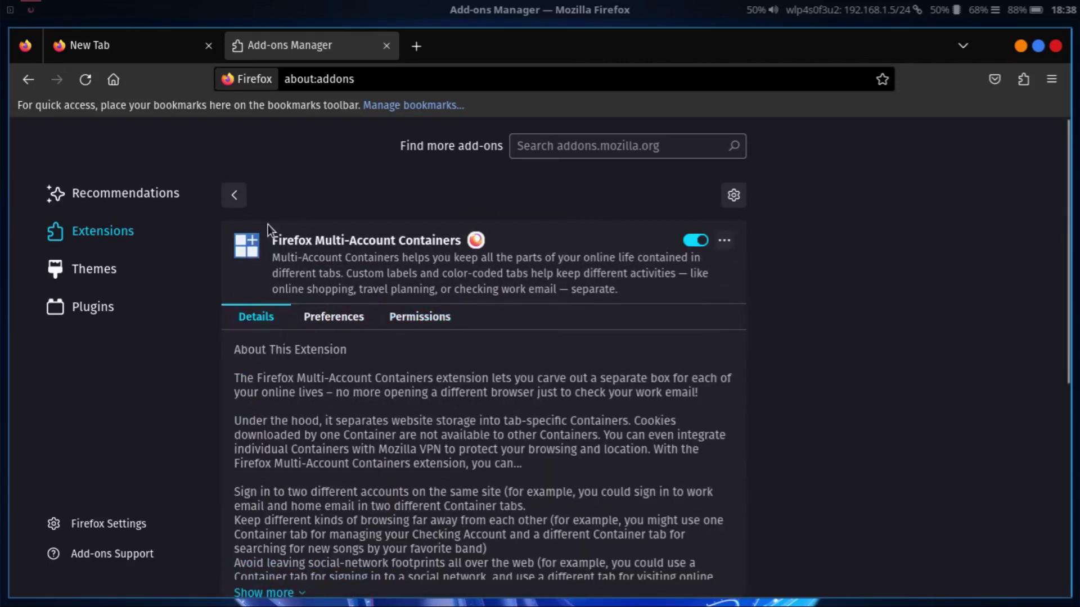
click(237, 197)
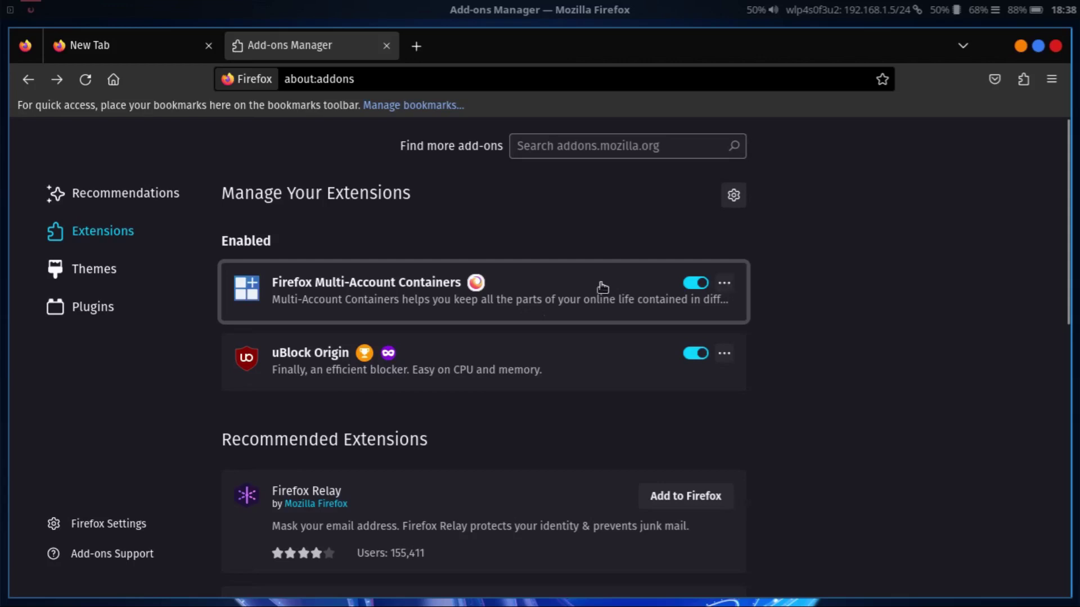
Step: Check the Firefox Multi-Account Containers entry again for its extra options and its private-window setting
click(568, 287)
click(724, 240)
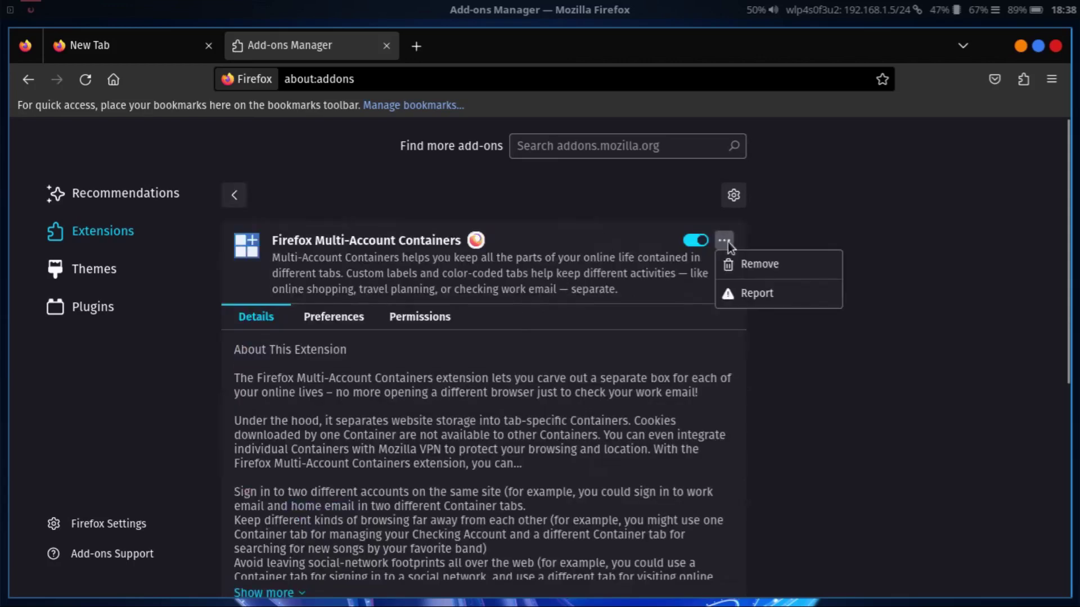
click(596, 298)
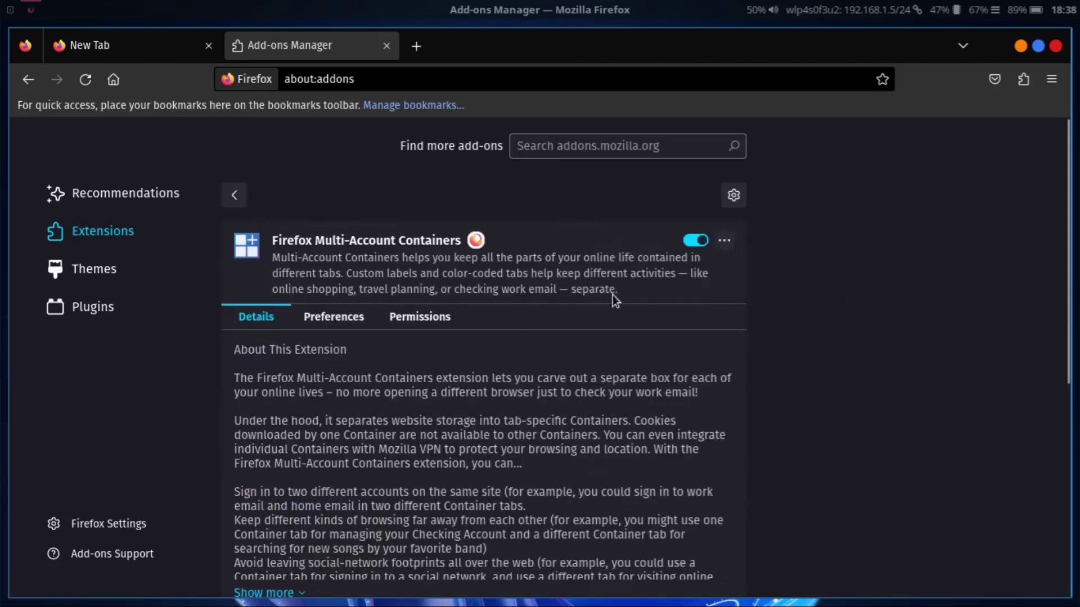
scroll(621, 405, down, 5)
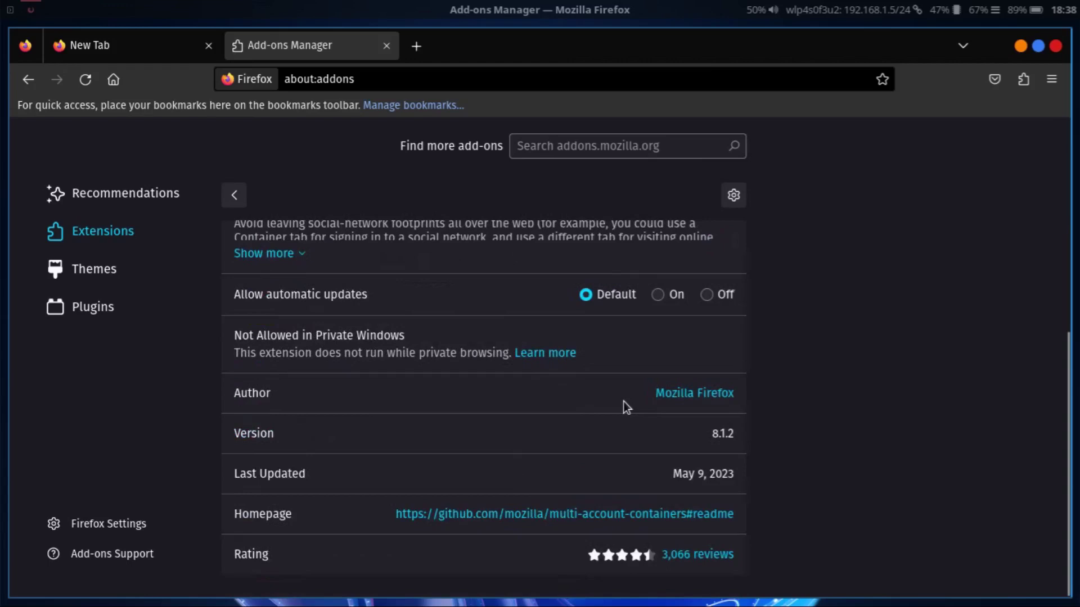
Step: Pin Firefox Multi-Account Containers to the toolbar, and unpin it again
click(1021, 84)
click(1014, 196)
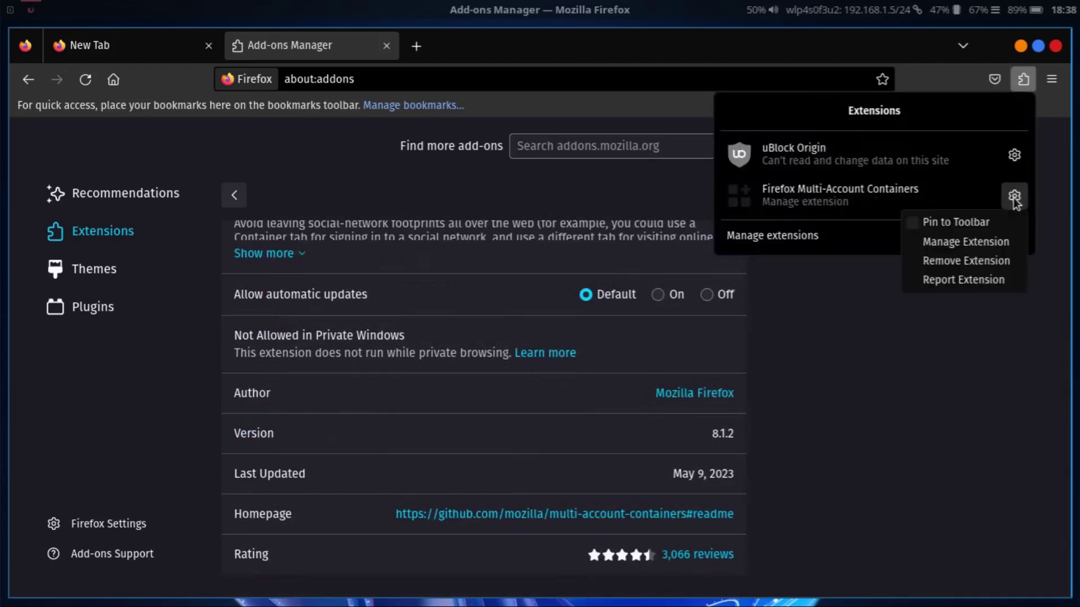
click(984, 219)
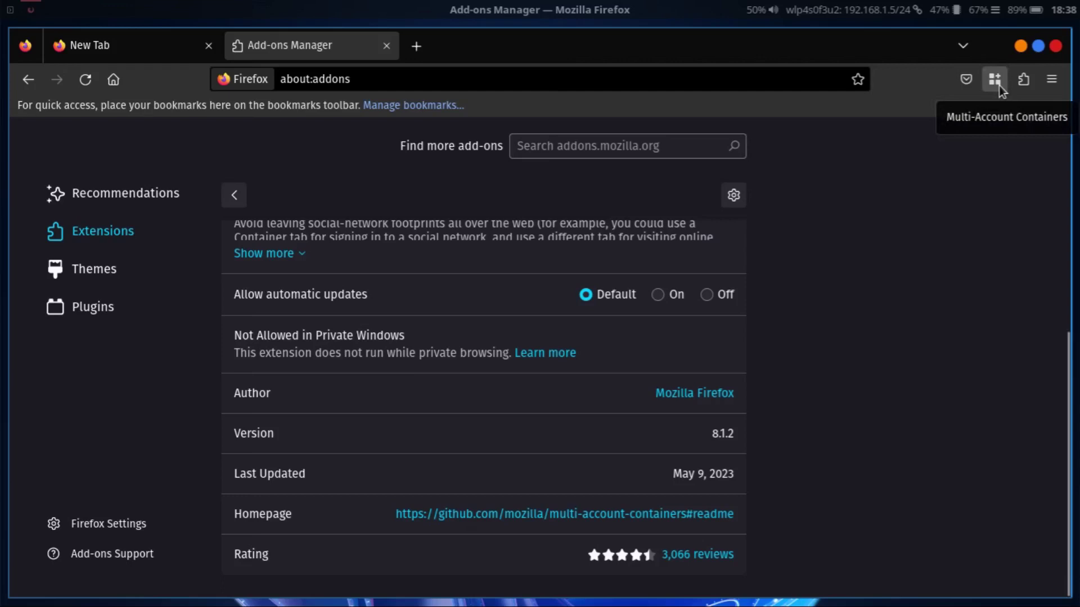
click(1023, 86)
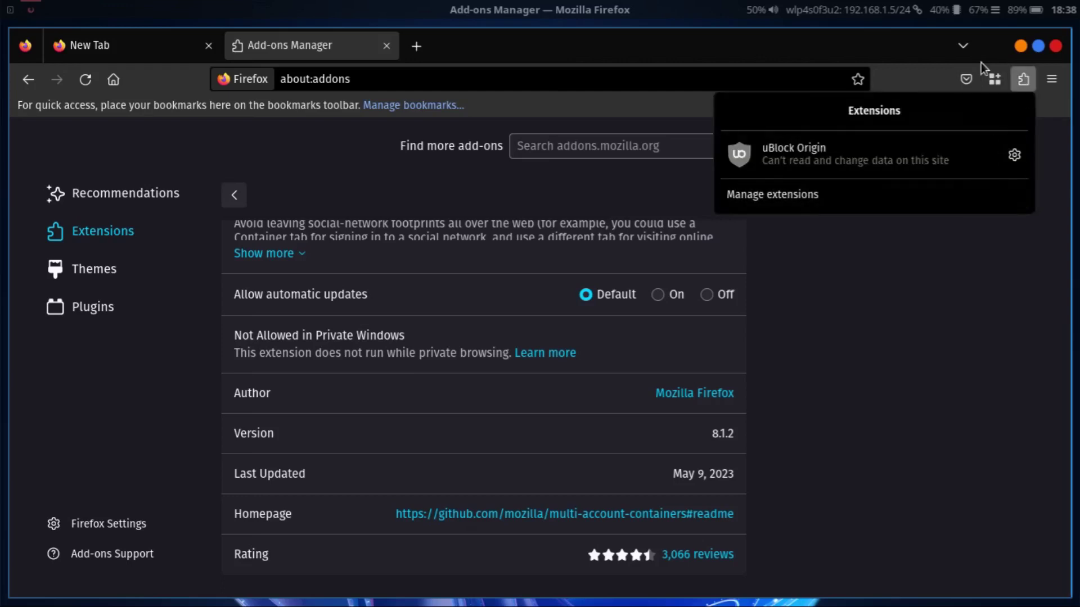
click(997, 83)
right_click(994, 82)
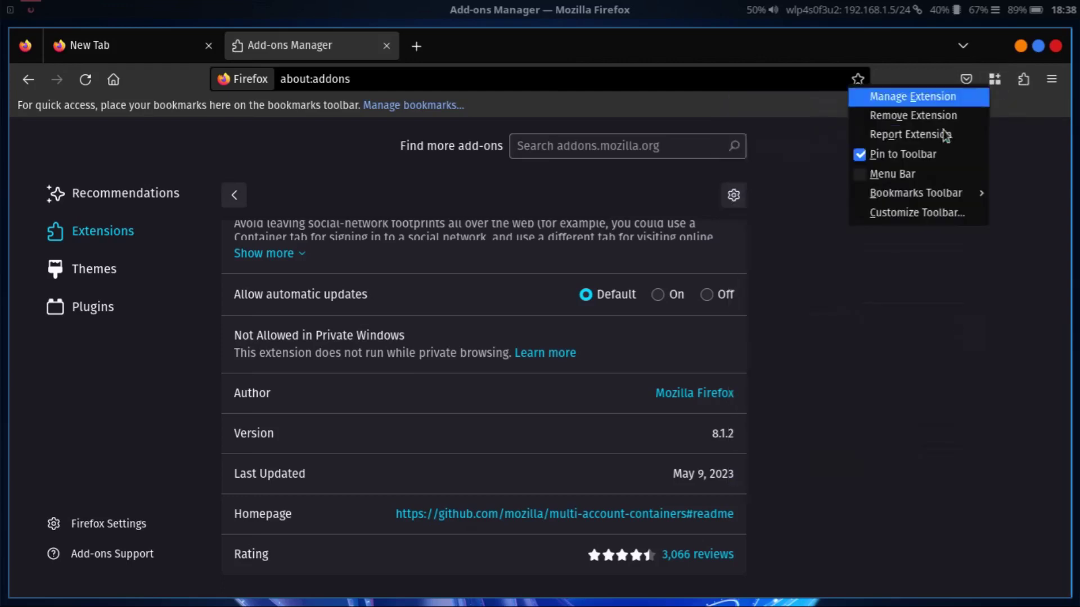
click(919, 153)
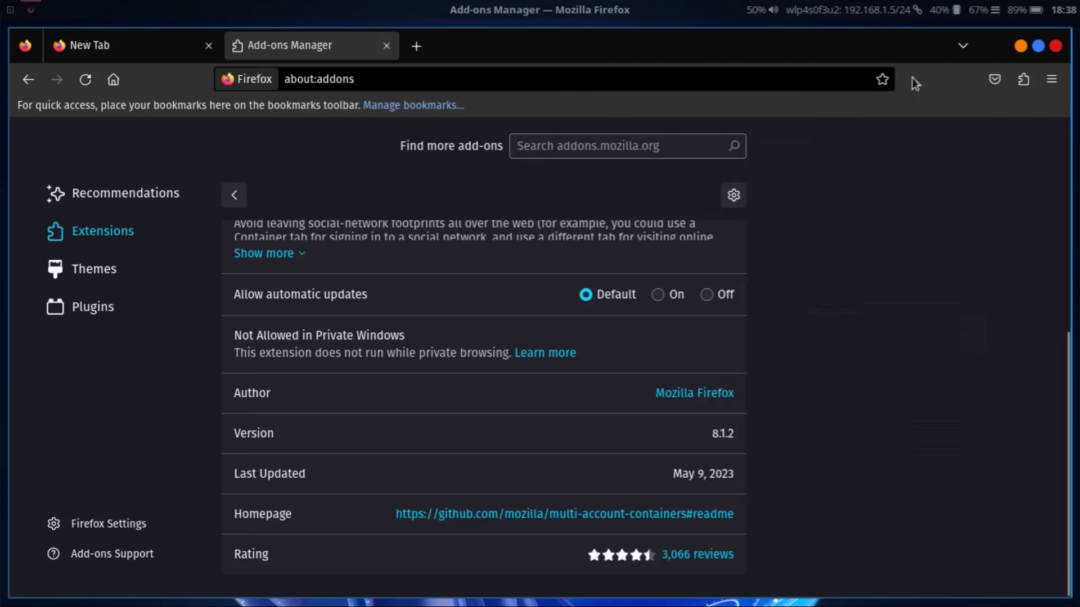
Step: Open the Multi-Account Containers popup and dismiss its Mozilla VPN promotion
click(1019, 83)
click(902, 148)
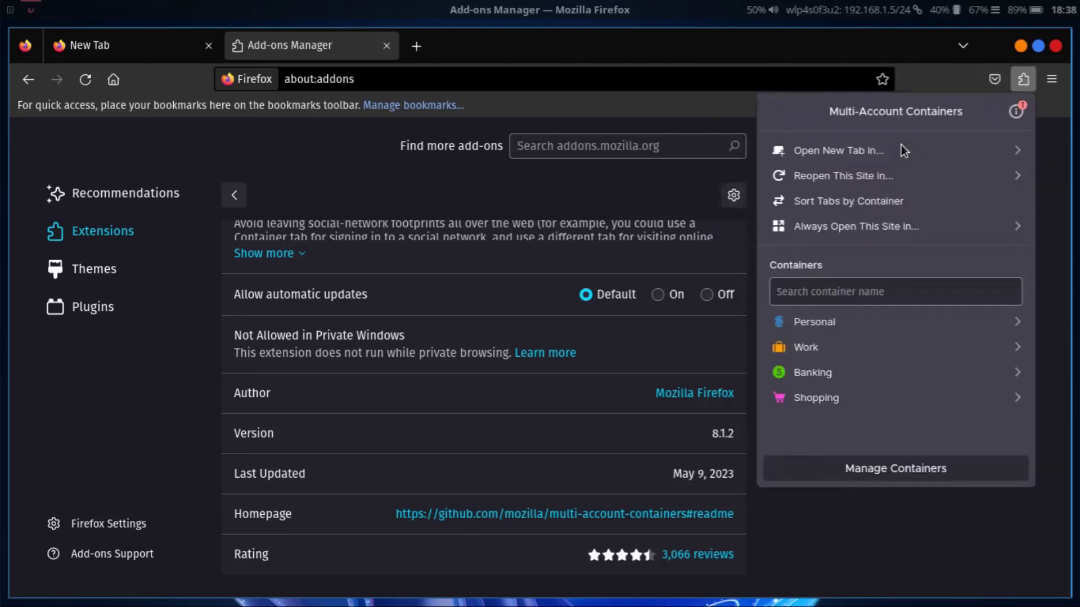
click(1009, 363)
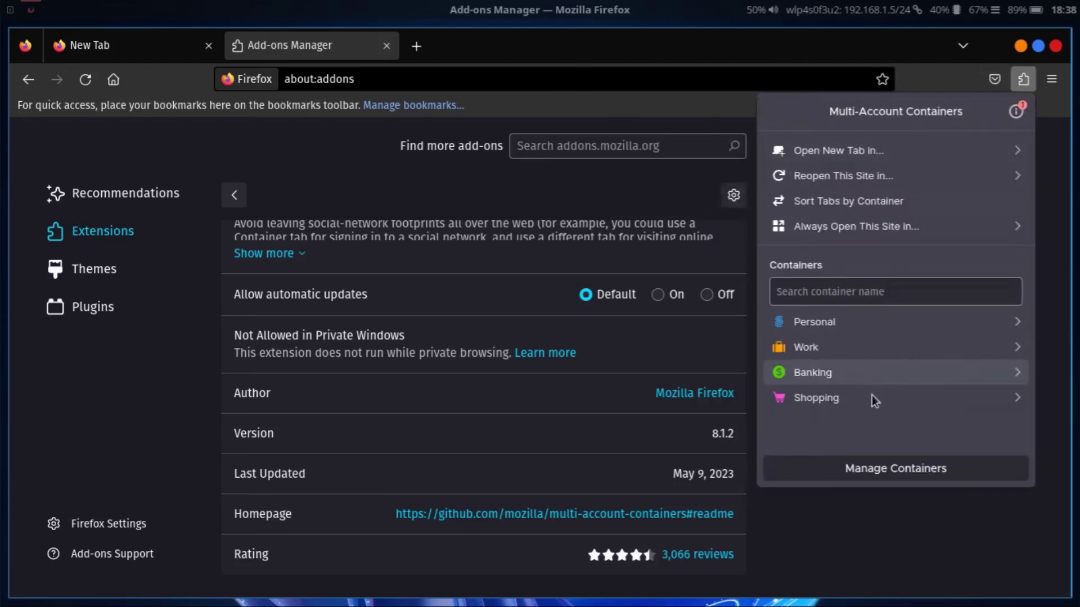
Step: Re-enter the Personal container's name as "Personal" with the blue color, and return to the container management list
click(883, 463)
click(851, 186)
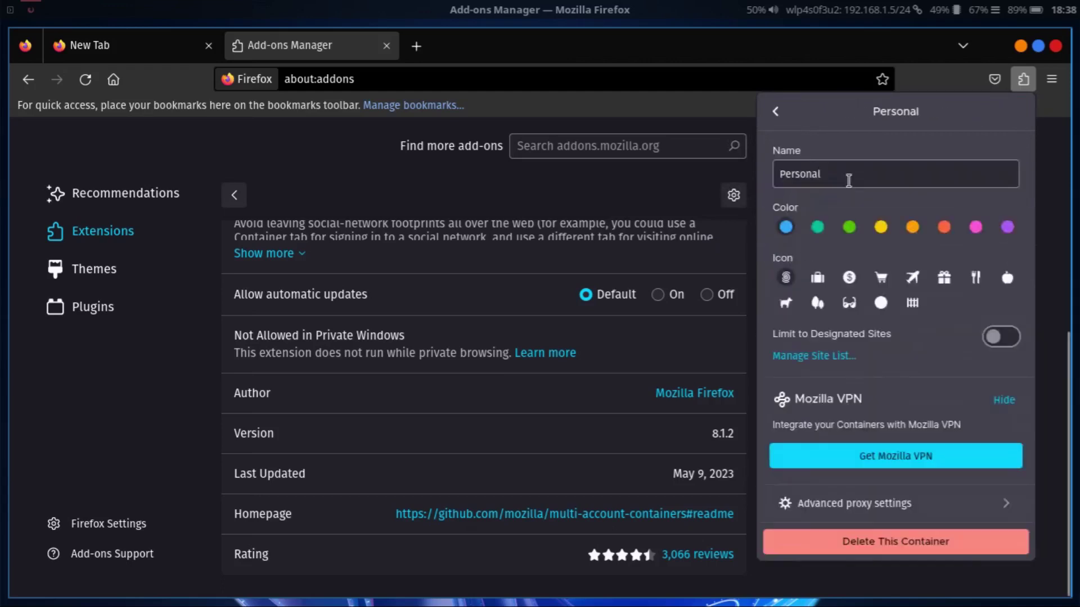
drag(849, 181, 739, 178)
key(BackSpace)
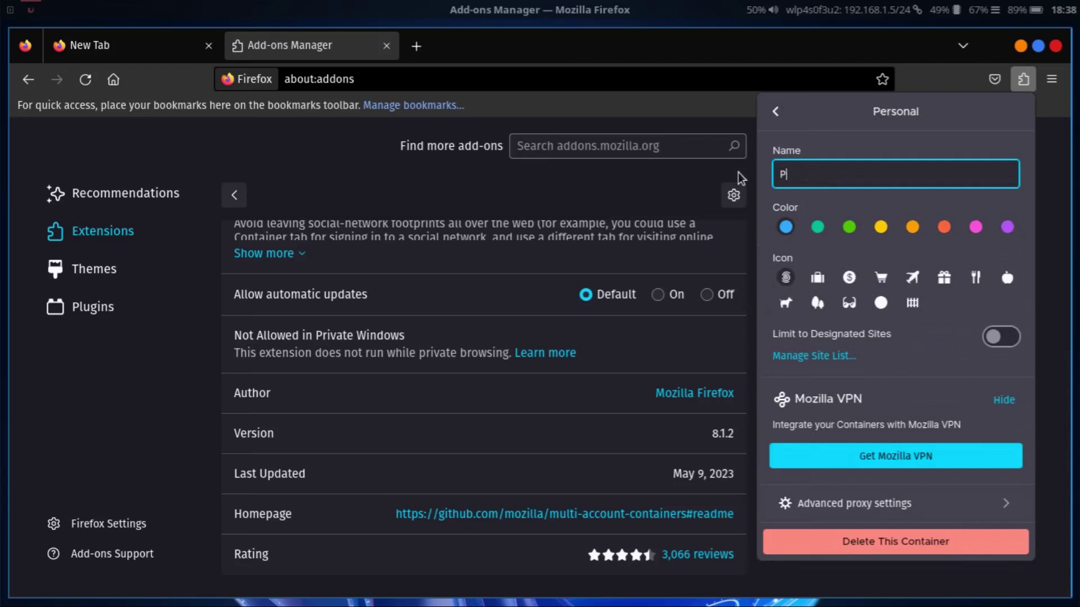
text(Personal)
click(786, 226)
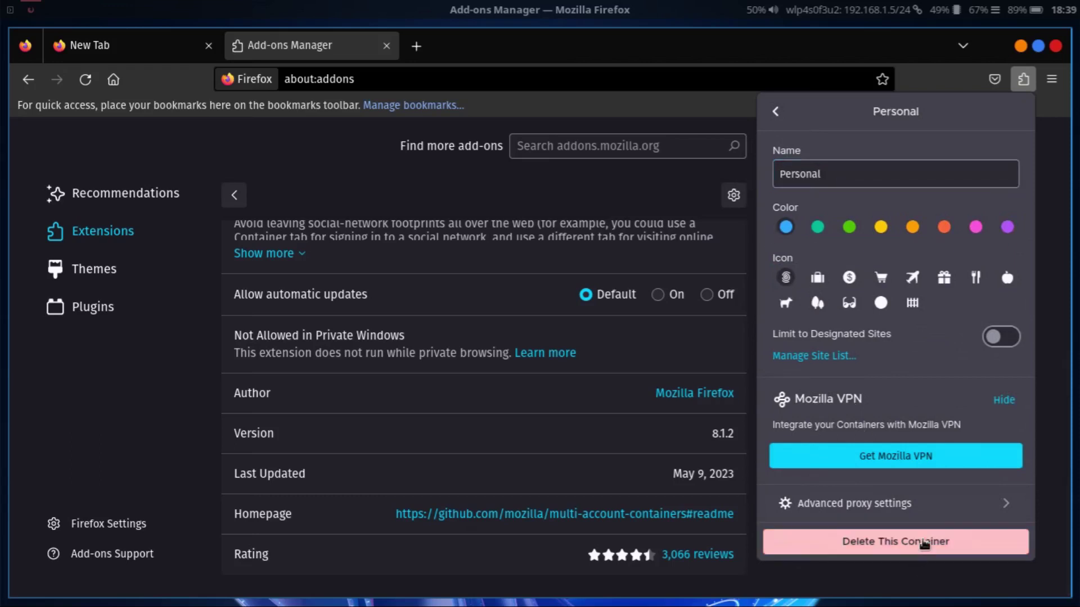
click(775, 111)
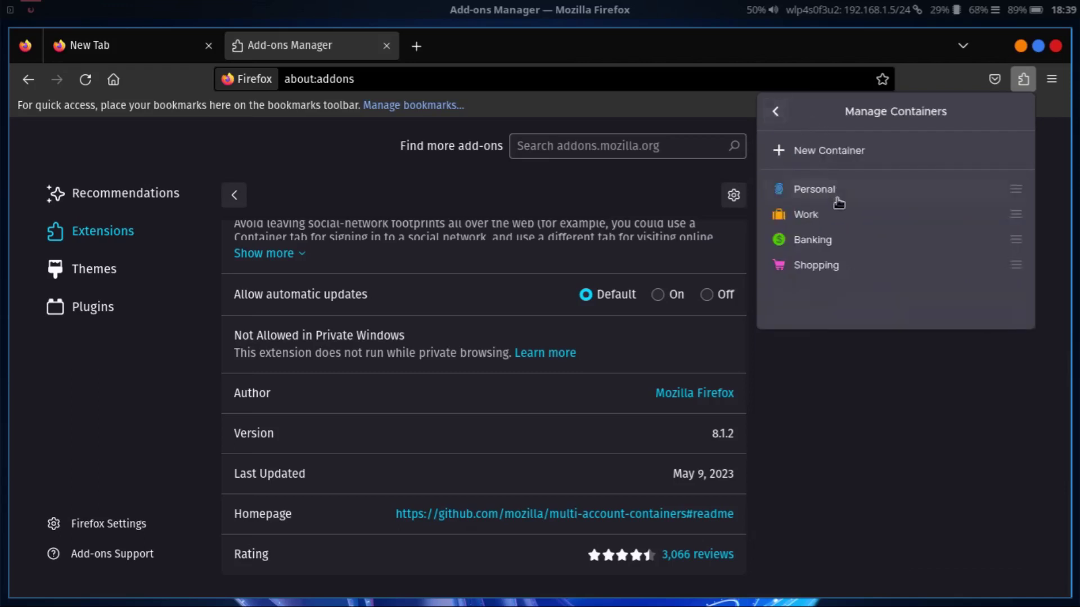
Step: Rename the Banking container to "Sites" with the dollar icon, and return to the container management list
click(844, 240)
key(BackSpace)
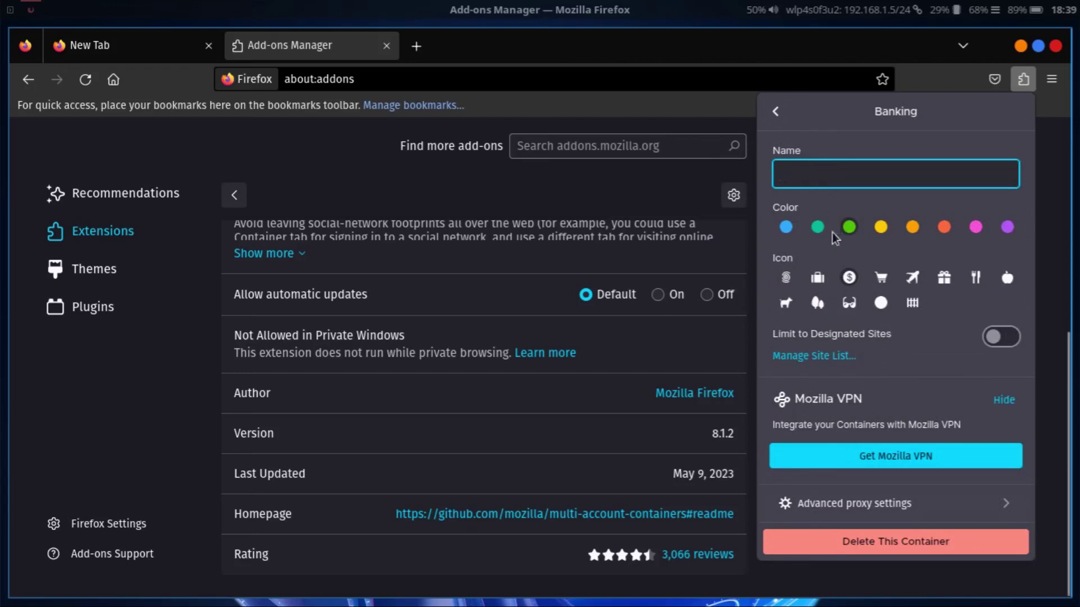
click(846, 274)
click(840, 168)
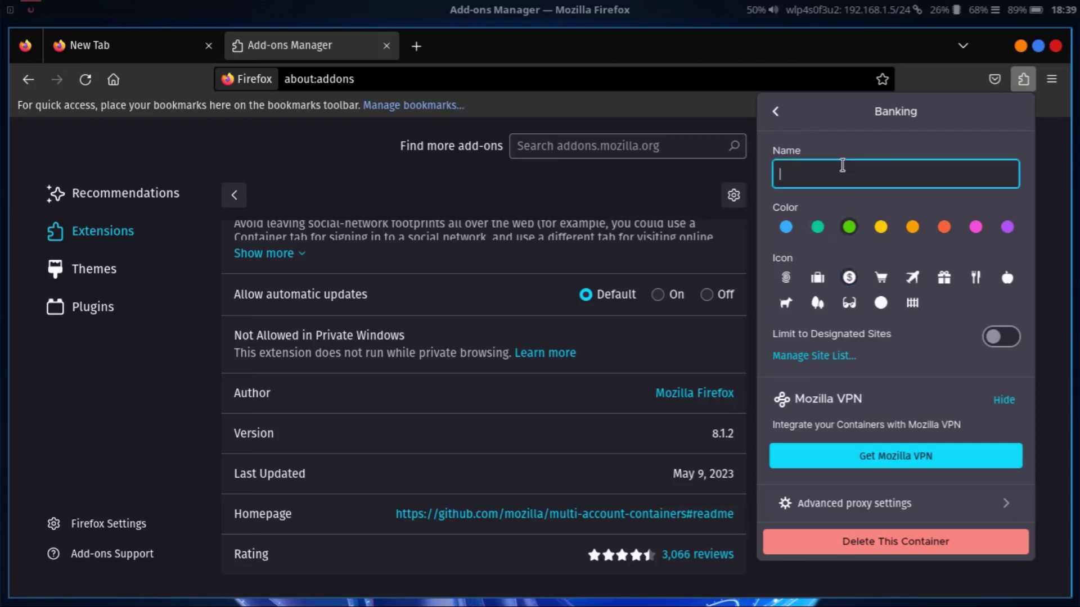
text(S)
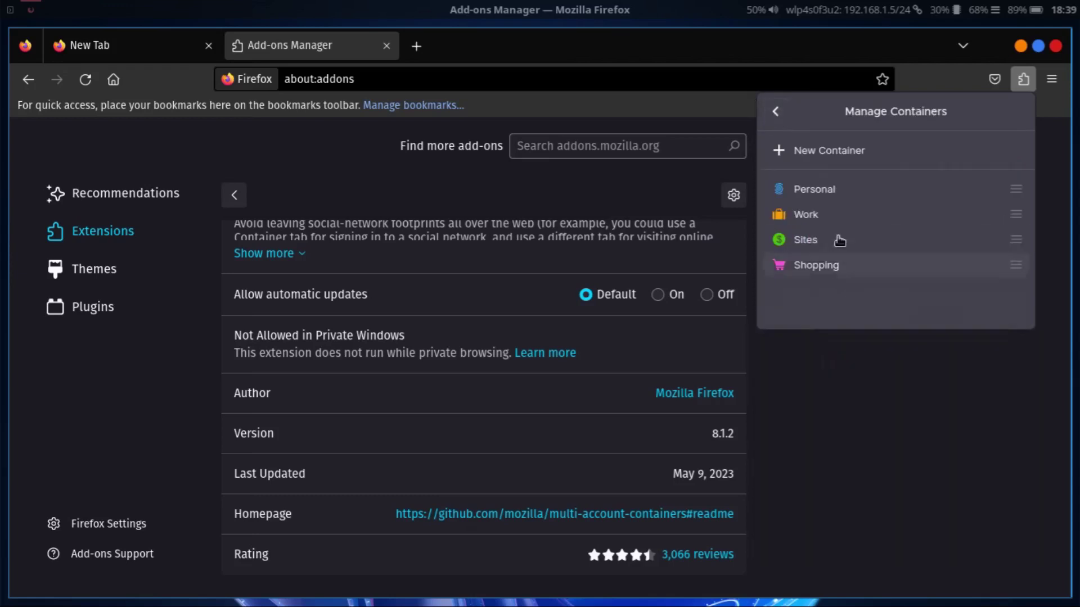
Step: Rename the Shopping container to "Danger" with the red color and the apple icon, and return to the container management list
click(846, 265)
drag(851, 169, 759, 156)
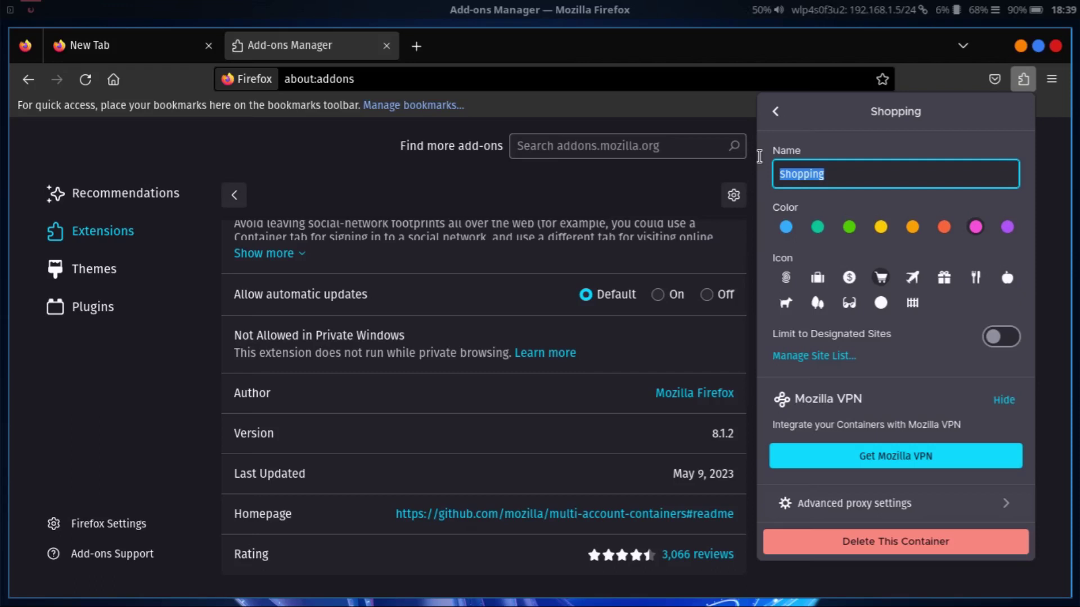
key(BackSpace)
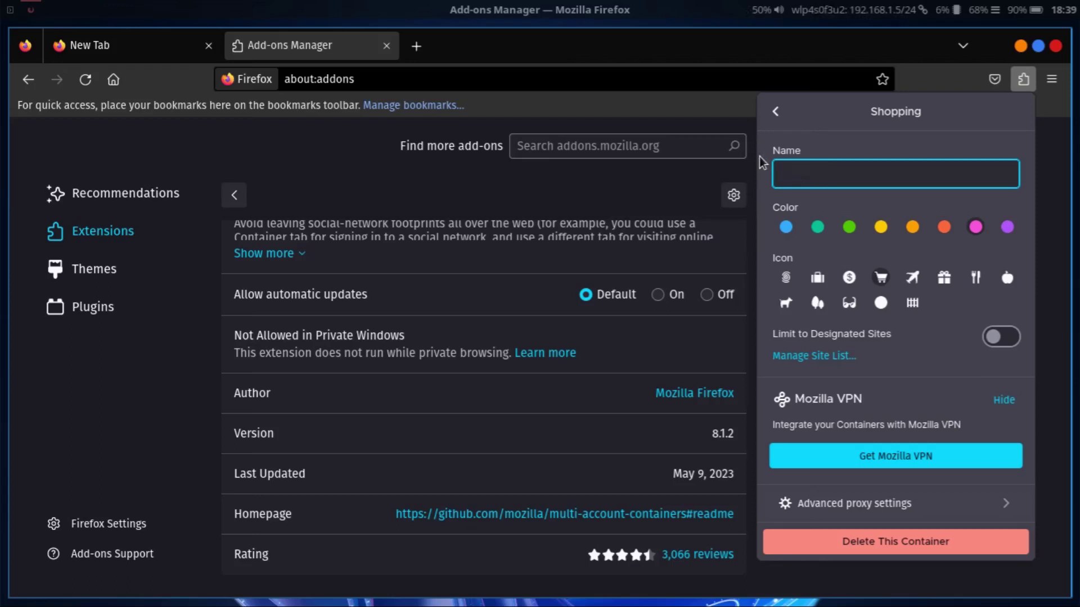
text(Danger)
click(849, 304)
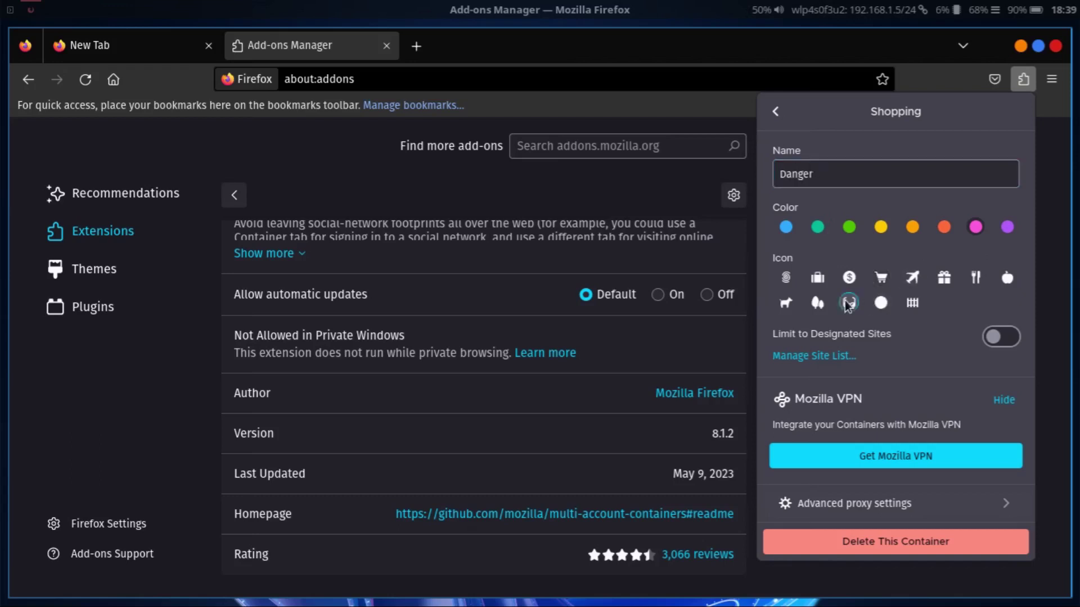
click(1006, 281)
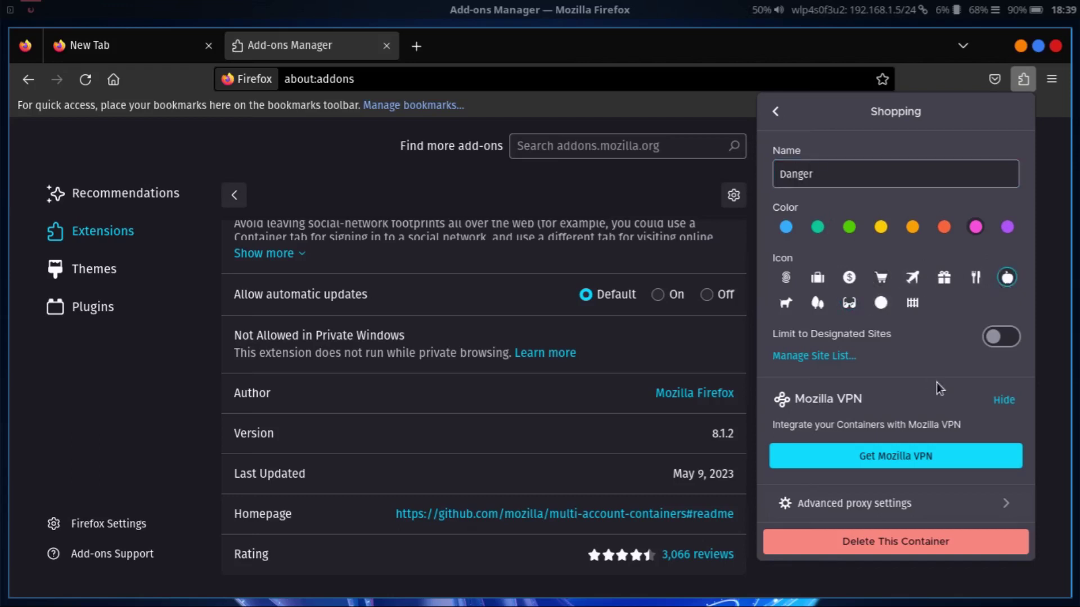
click(947, 228)
click(775, 112)
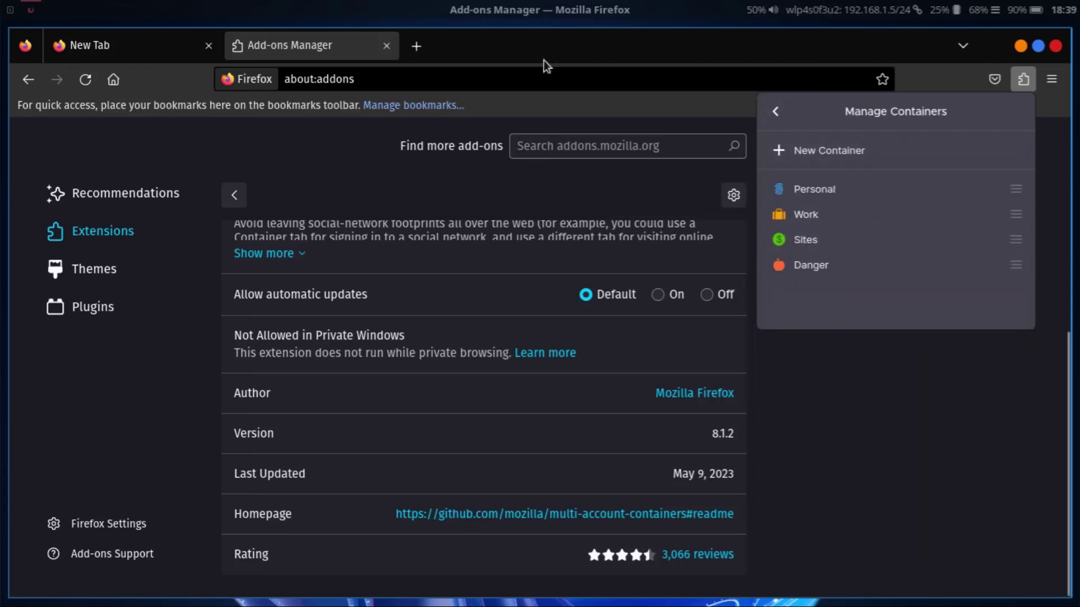
Step: Close the containers popup and search the Firefox add-ons site for "bitwarden" from the extensions page
click(313, 147)
click(600, 147)
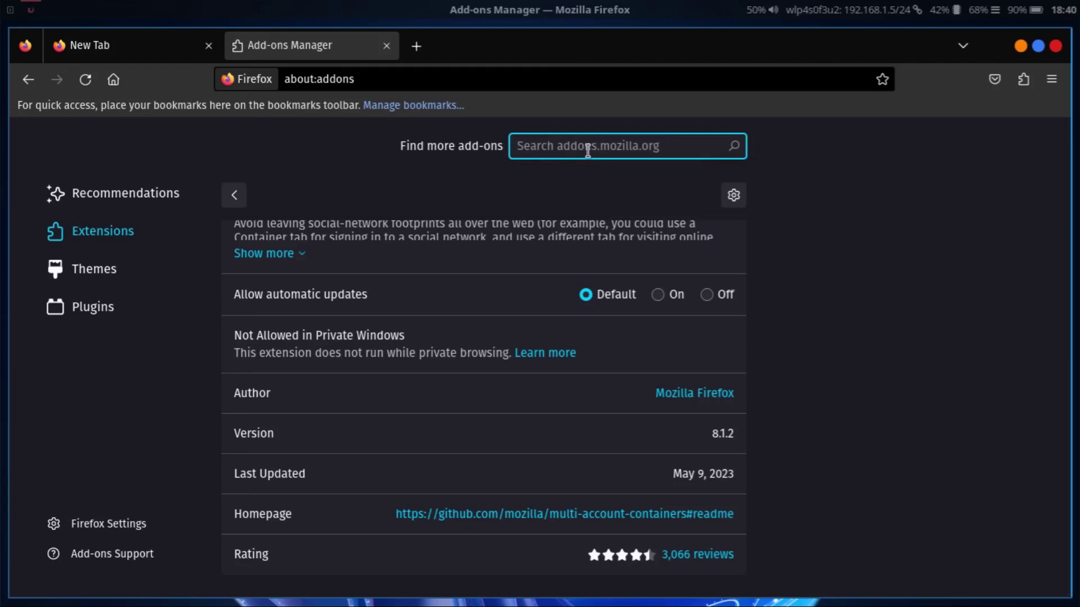
click(84, 195)
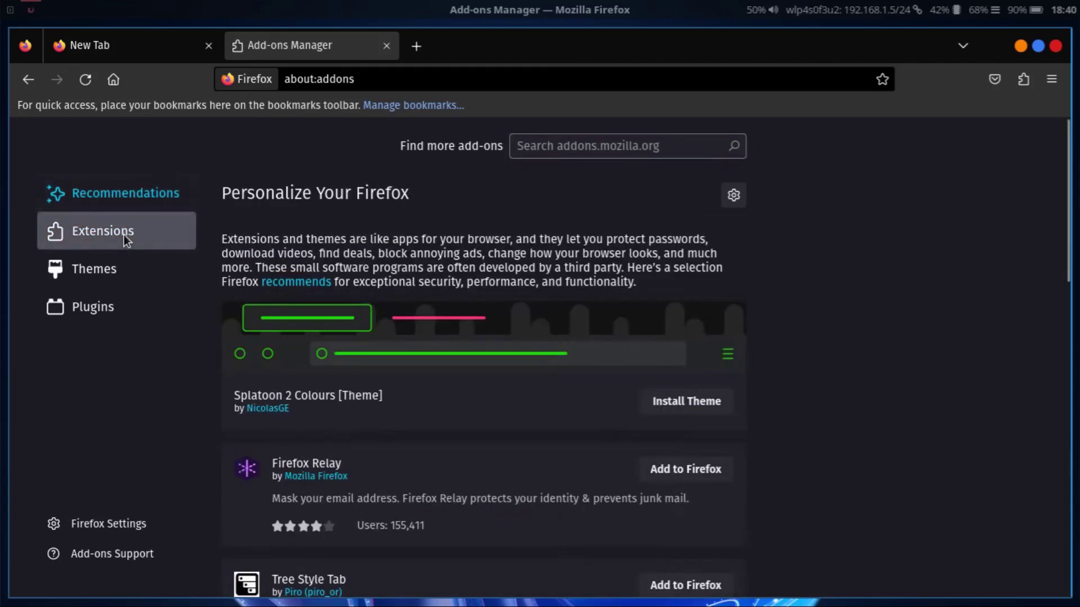
click(131, 231)
click(585, 141)
text(bitwarden)
key(Return)
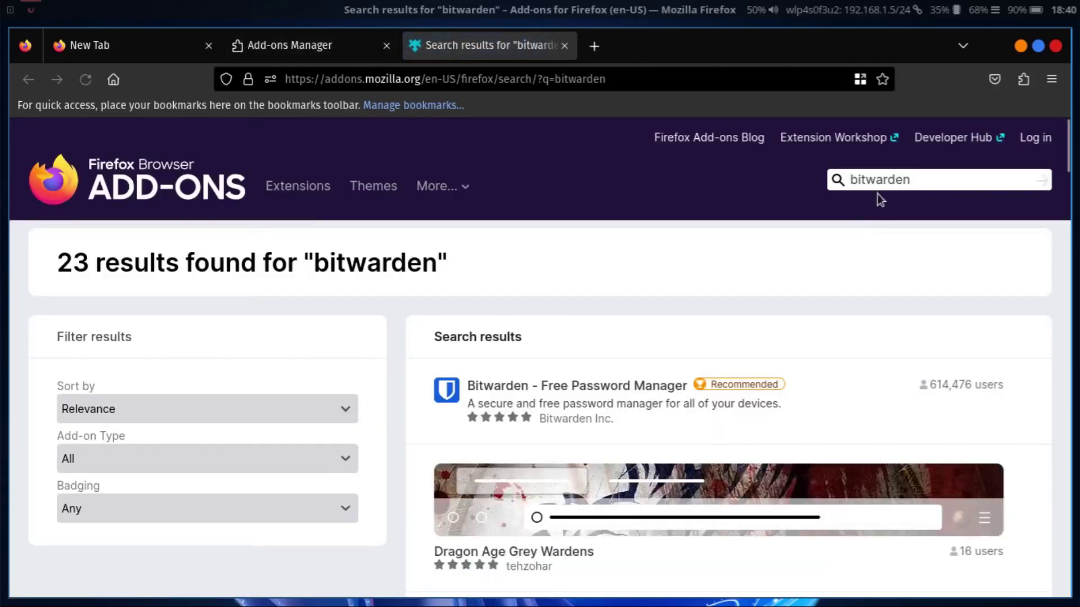
Step: Replace the add-ons site query with "dark reader", run the search and look over the results
click(883, 180)
text(dark)
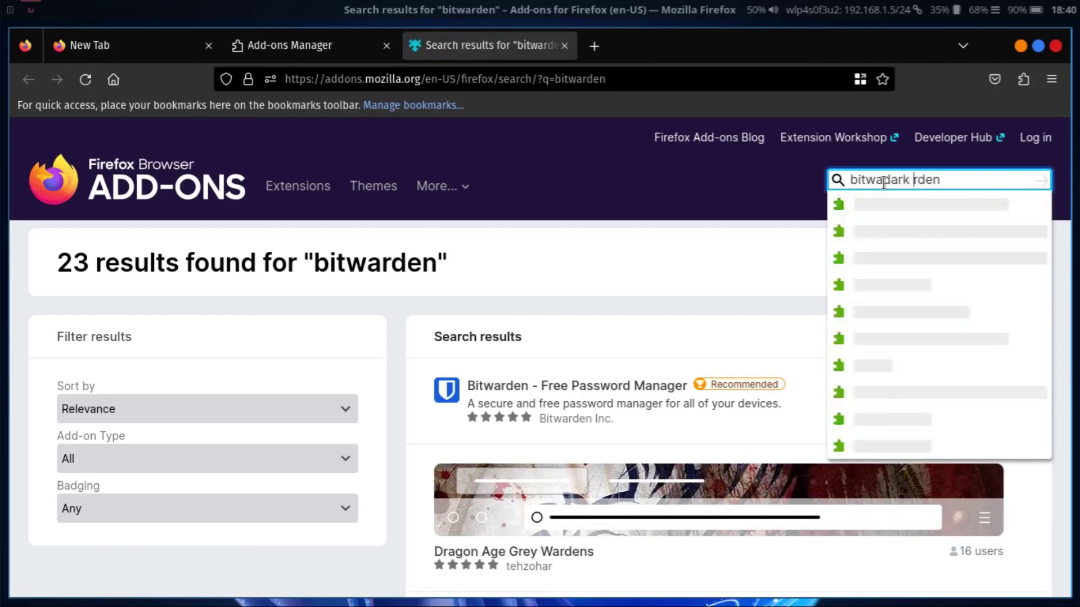
key(ctrl+a)
key(BackSpace)
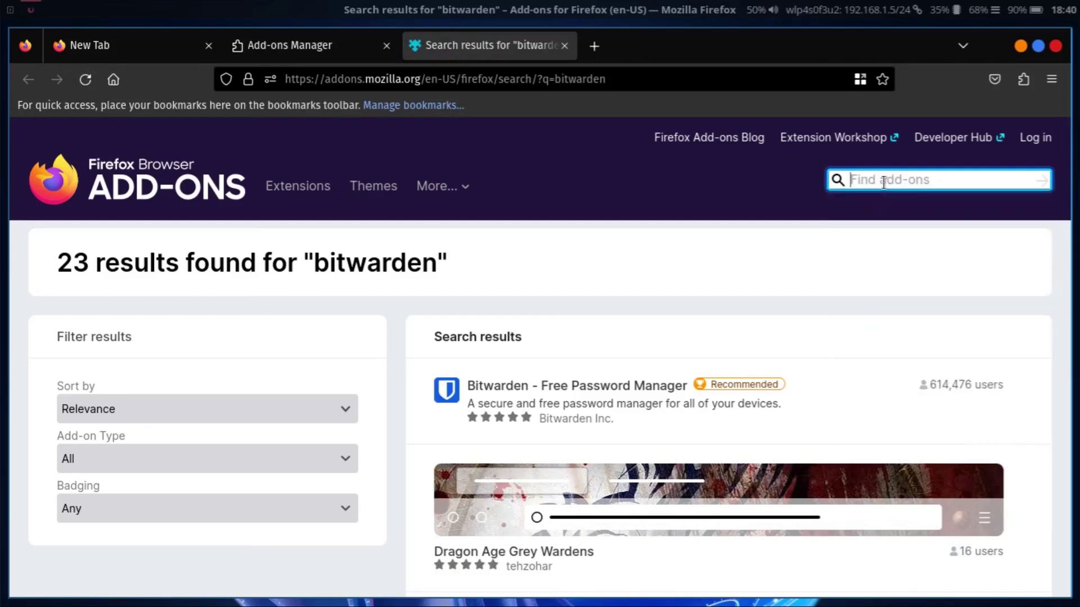
text(d)
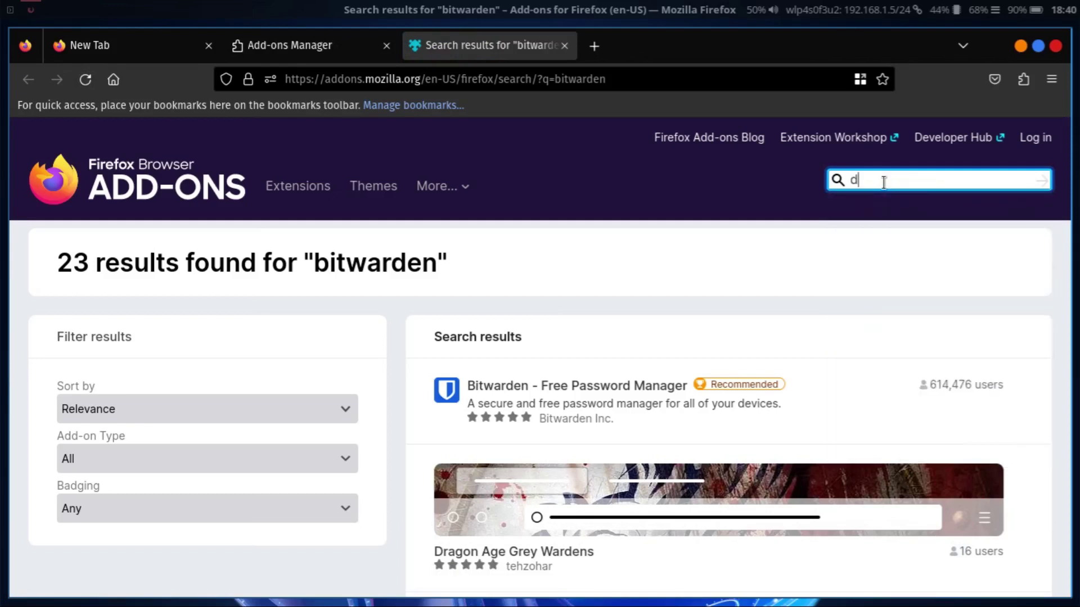
text(ark reader)
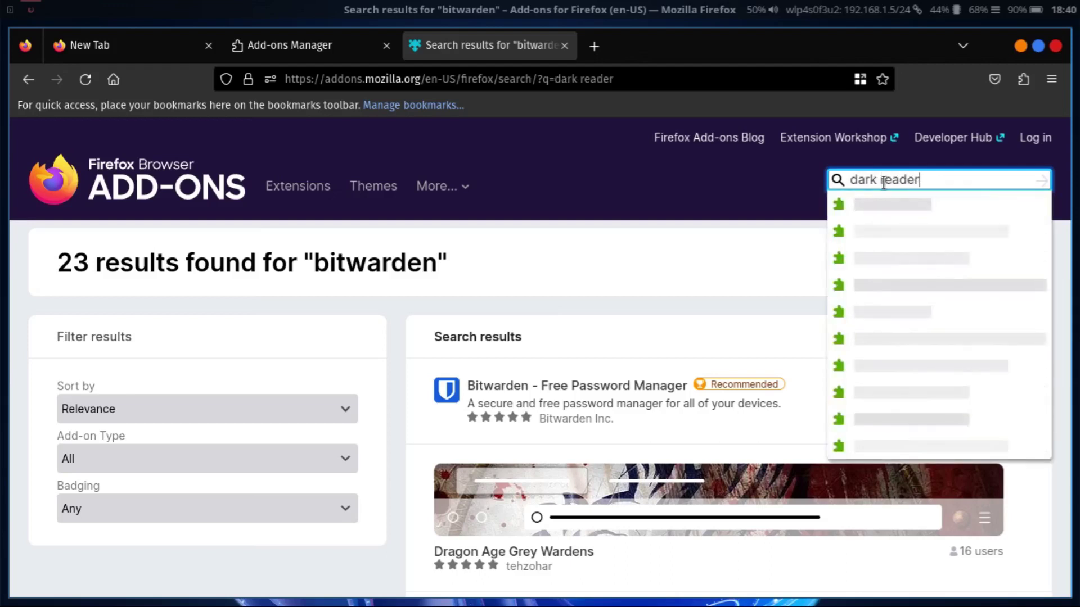
key(Return)
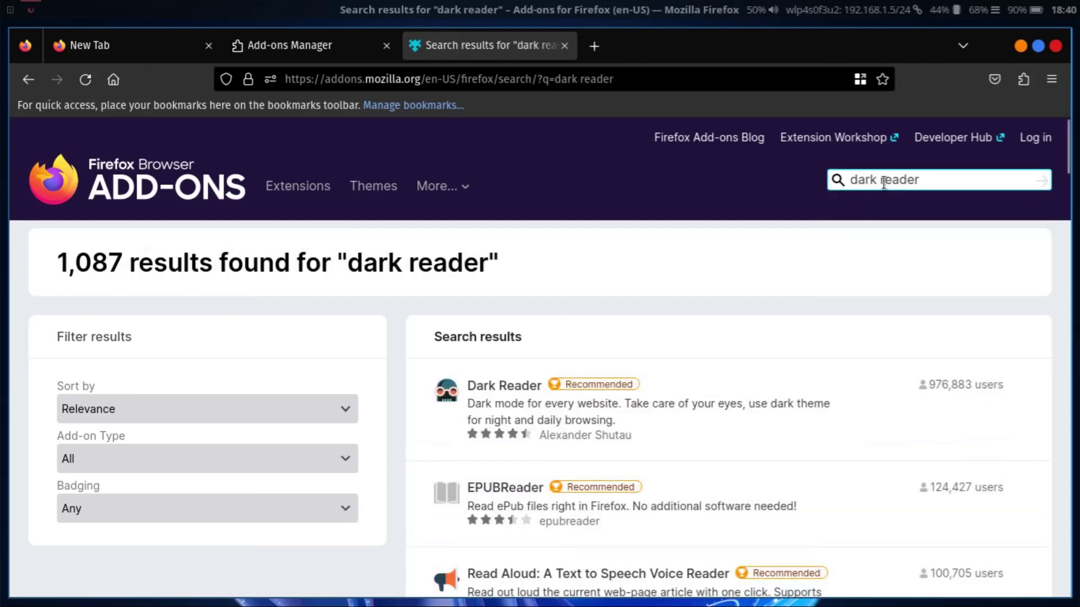
scroll(493, 489, down, 3)
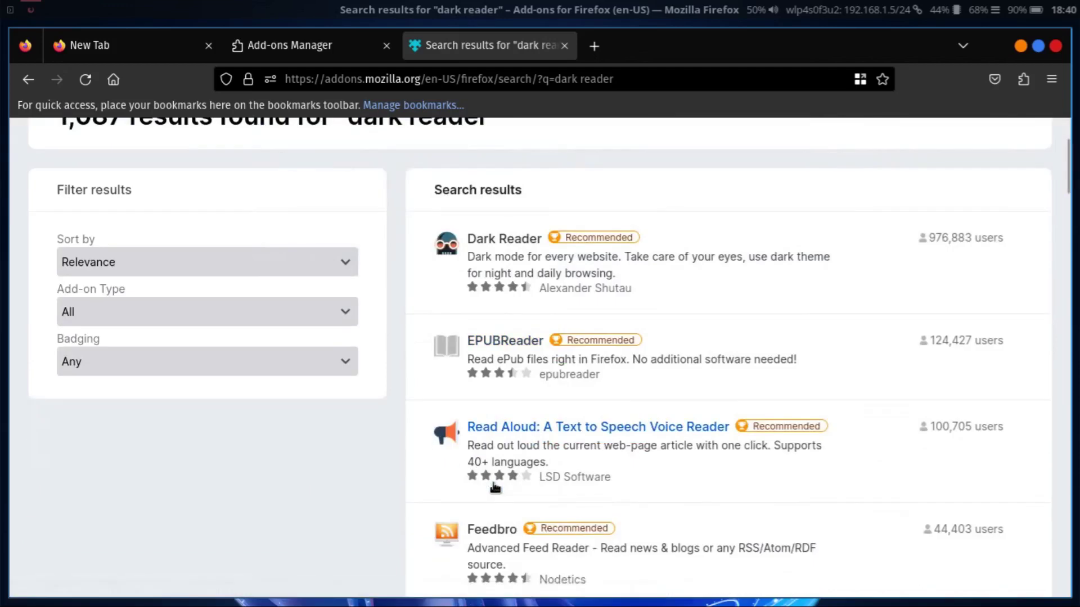
scroll(494, 487, up, 3)
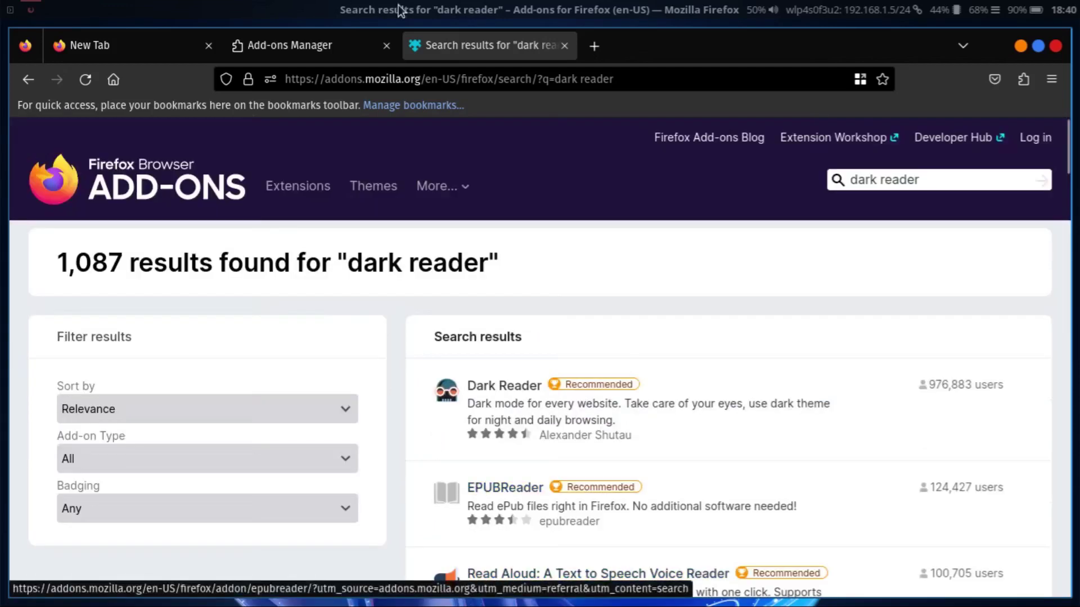
Step: Close the add-on search results tab, open a fresh blank tab, and close the old blank one
click(565, 46)
double_click(404, 53)
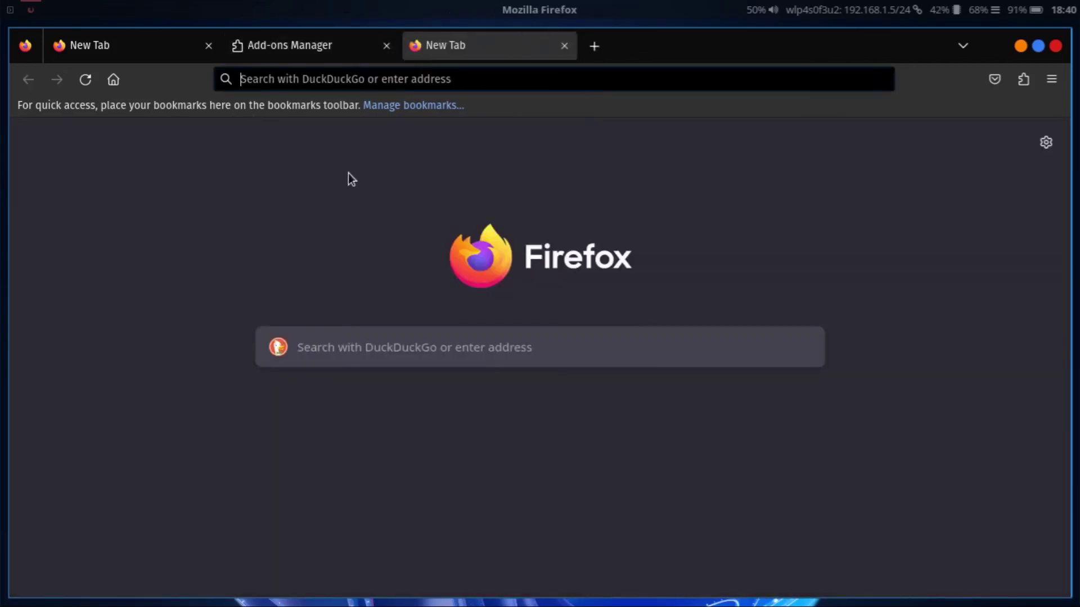
click(208, 45)
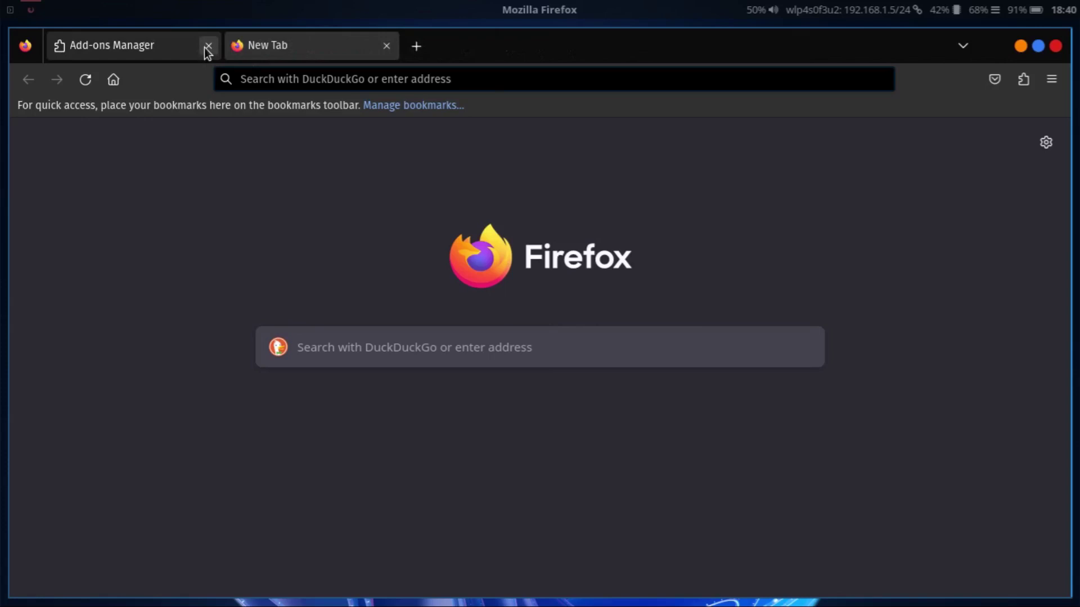
Step: Clear the "bitwarden" search text in the Add-ons Manager and return to the blank tab
click(163, 51)
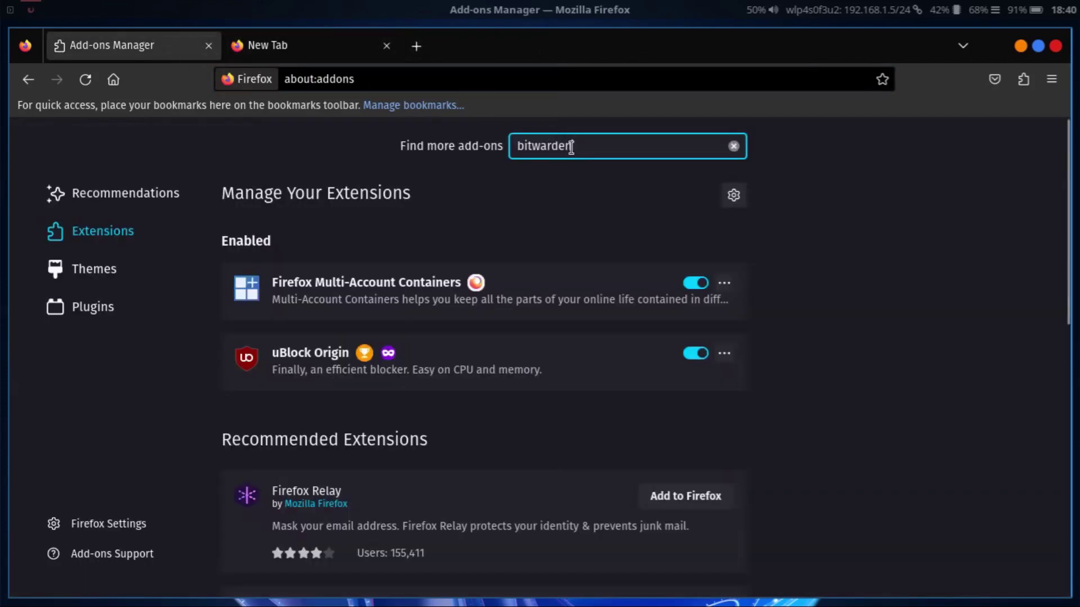
key(Escape)
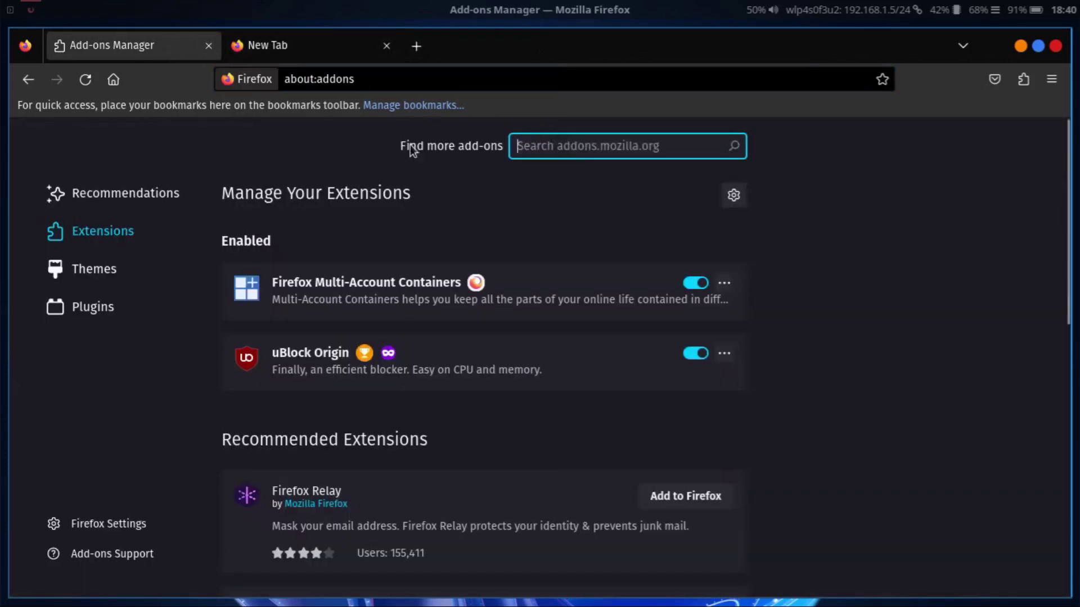
click(346, 49)
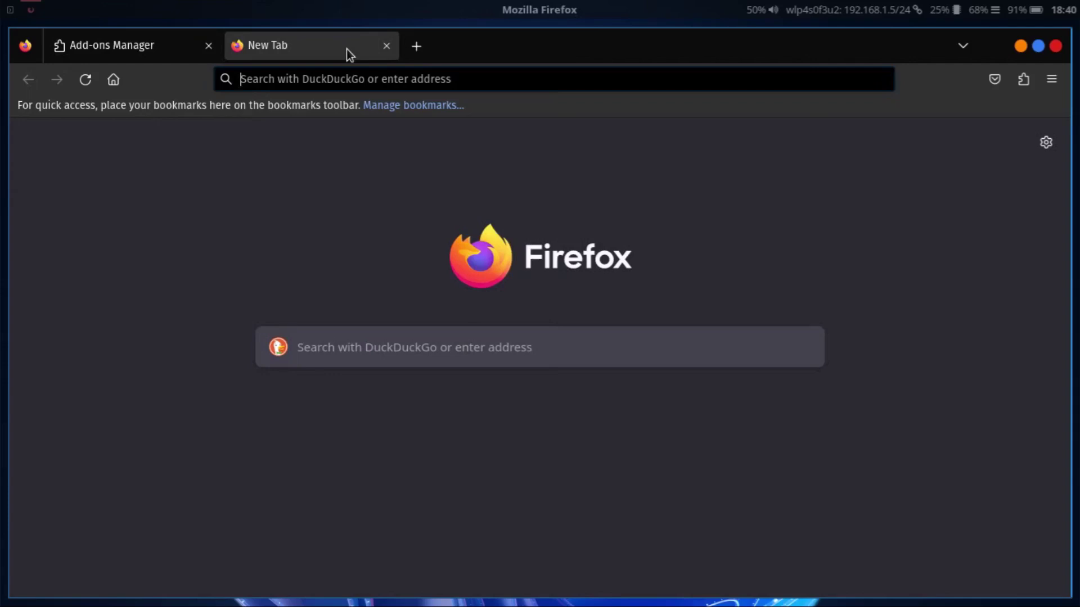